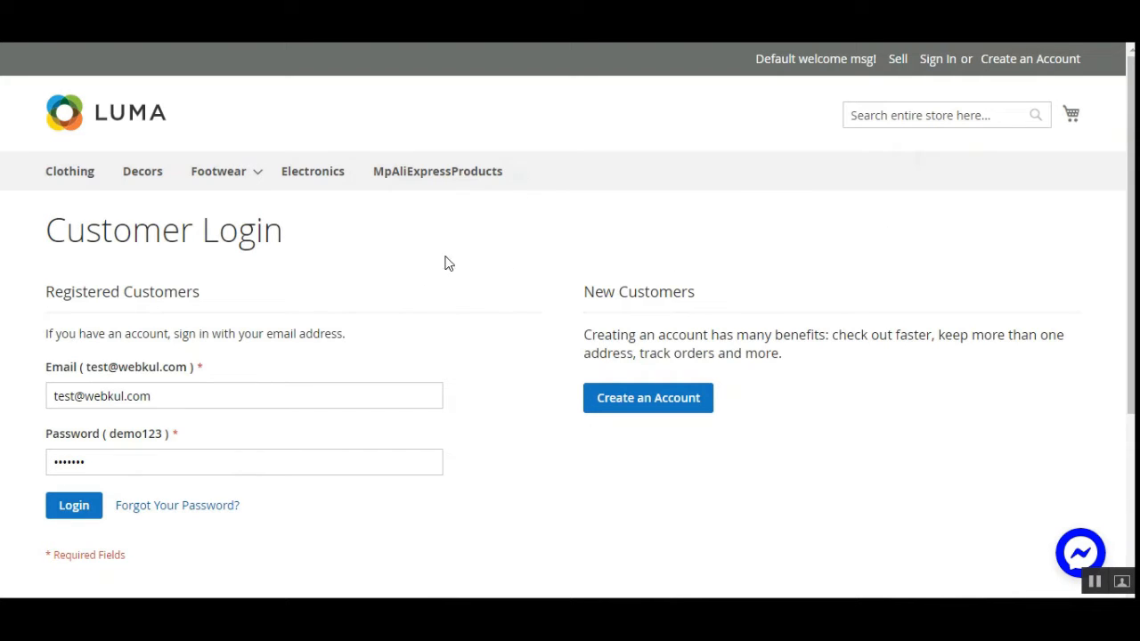
- Log in to the store with the prefilled customer account credentials
mouse_move(1130, 197)
left_mouse_down()
mouse_move(1130, 338)
mouse_move(1130, 182)
left_mouse_up()
left_click(74, 504)
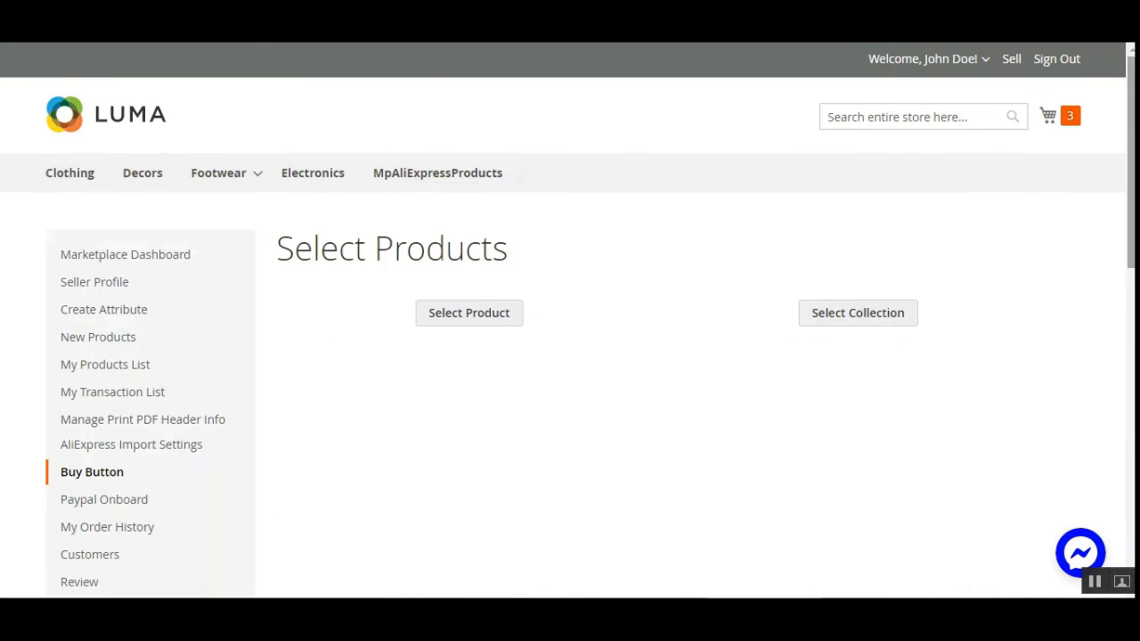
left_click(985, 61)
left_click(667, 240)
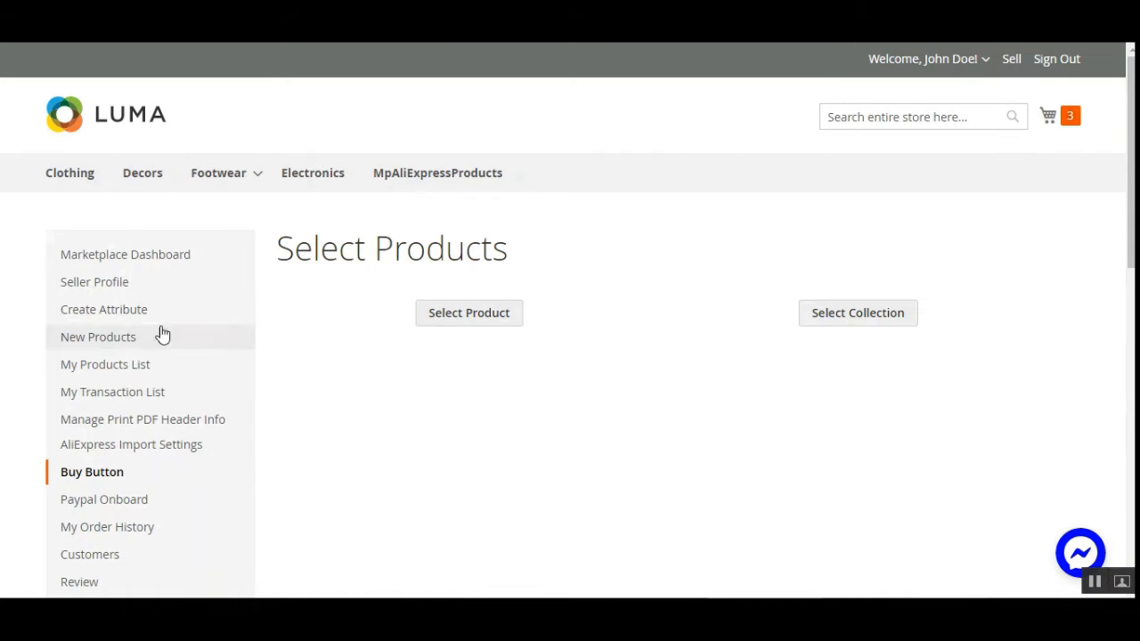
- Dismiss the browser's saved-password warning and open the product selection for the buy button
scroll(568, 320, "down", 2)
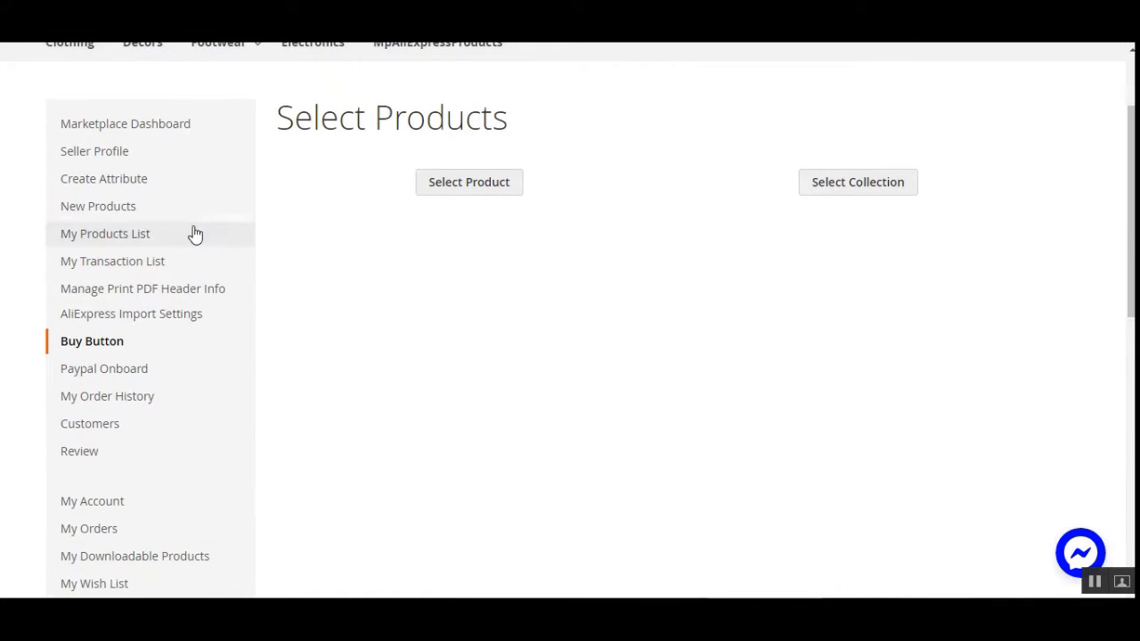
mouse_move(96, 338)
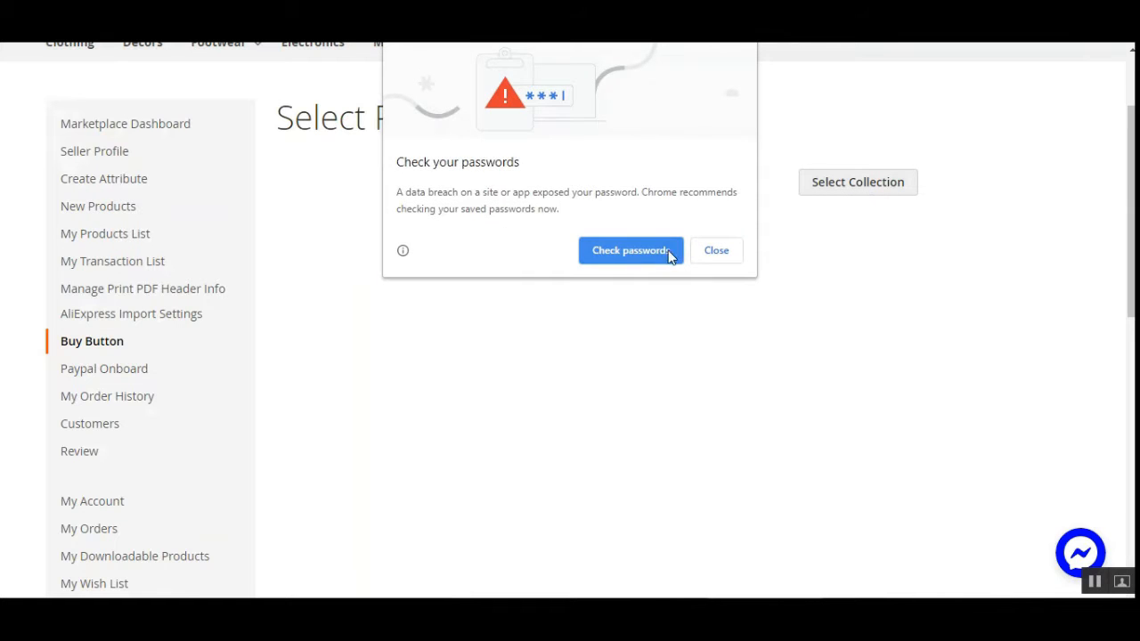
left_click(719, 249)
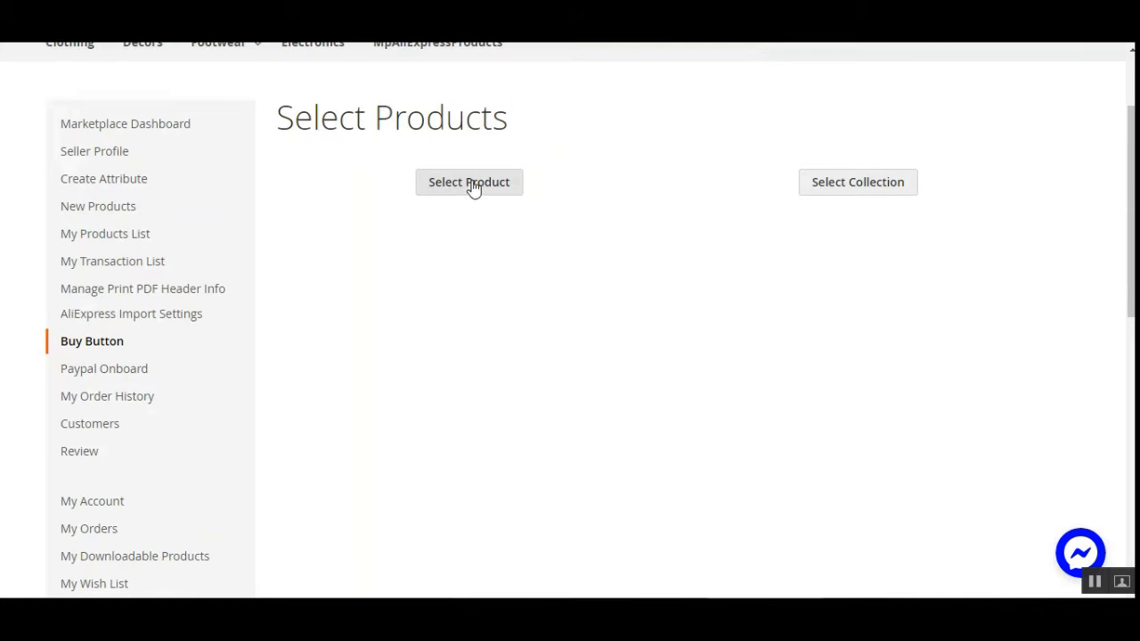
left_click(472, 183)
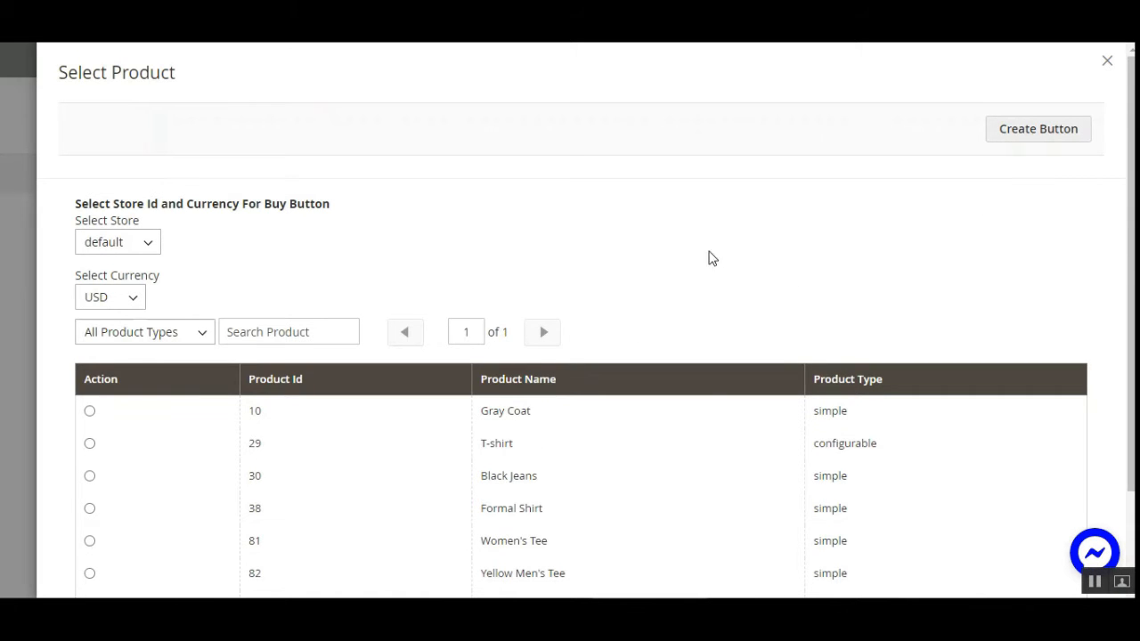
- Check which store, currency and product type options are available for the buy button
left_click(148, 251)
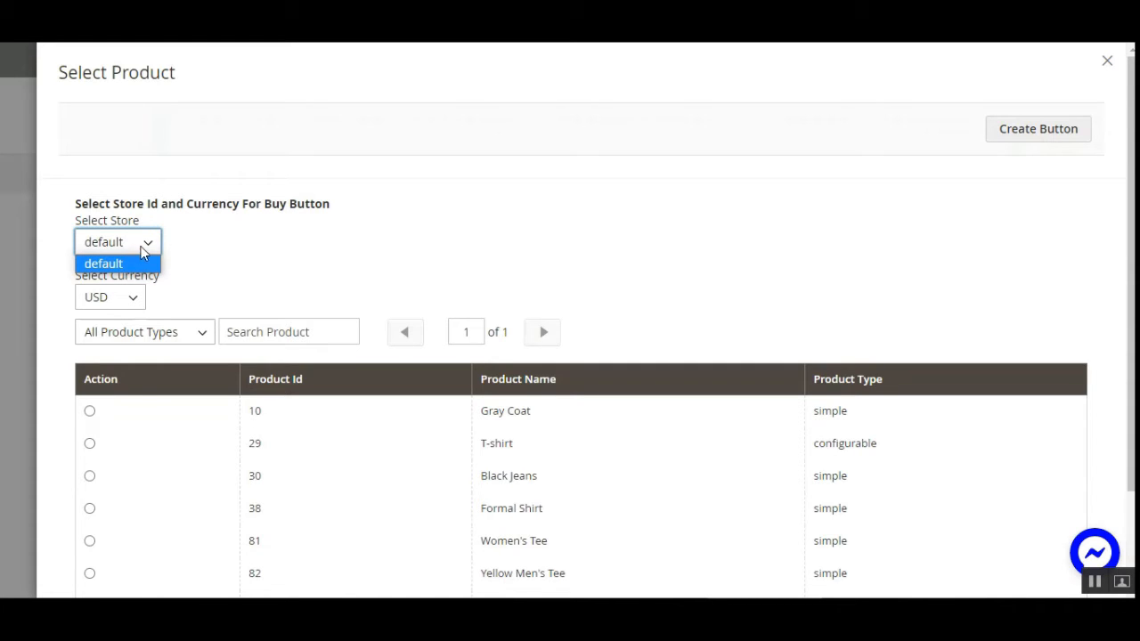
left_click(207, 256)
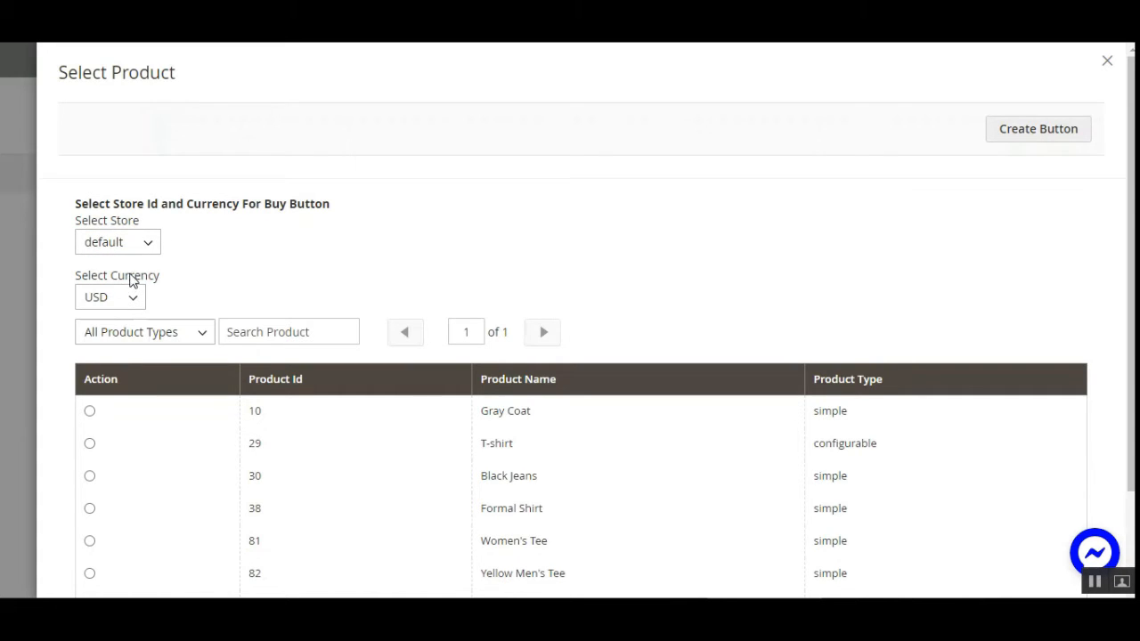
left_click(132, 303)
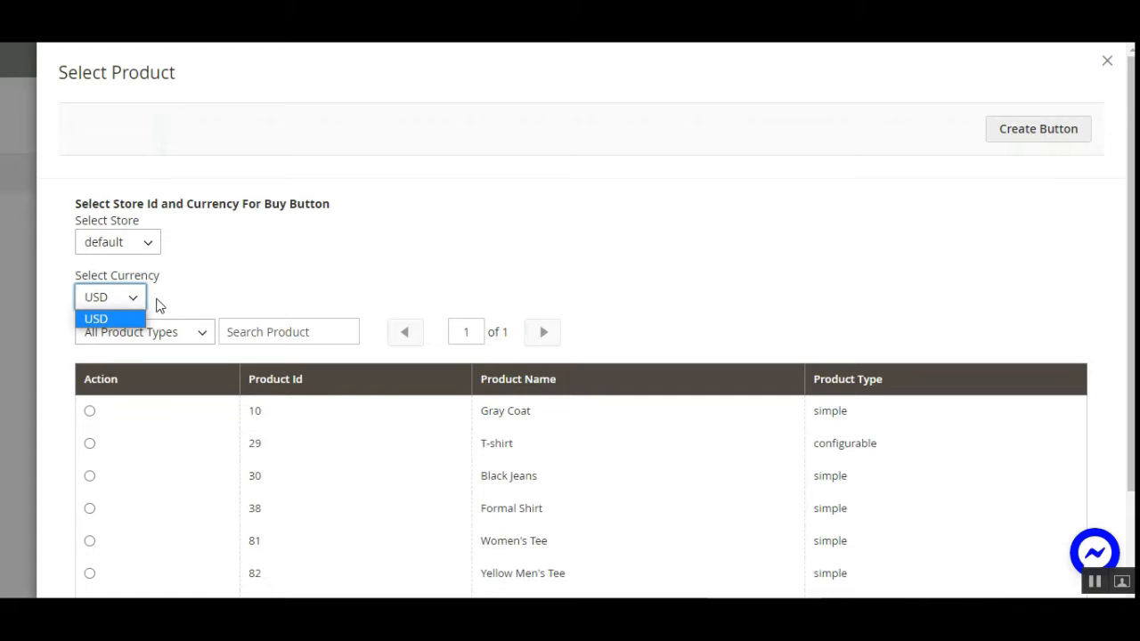
left_click(200, 294)
left_click(199, 294)
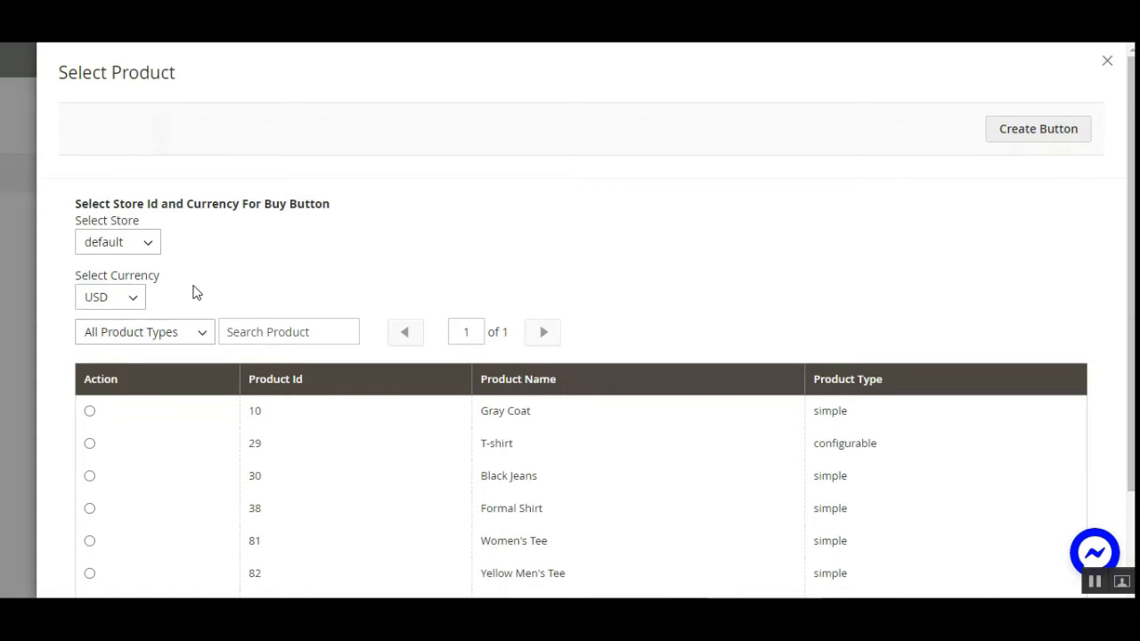
left_click(189, 339)
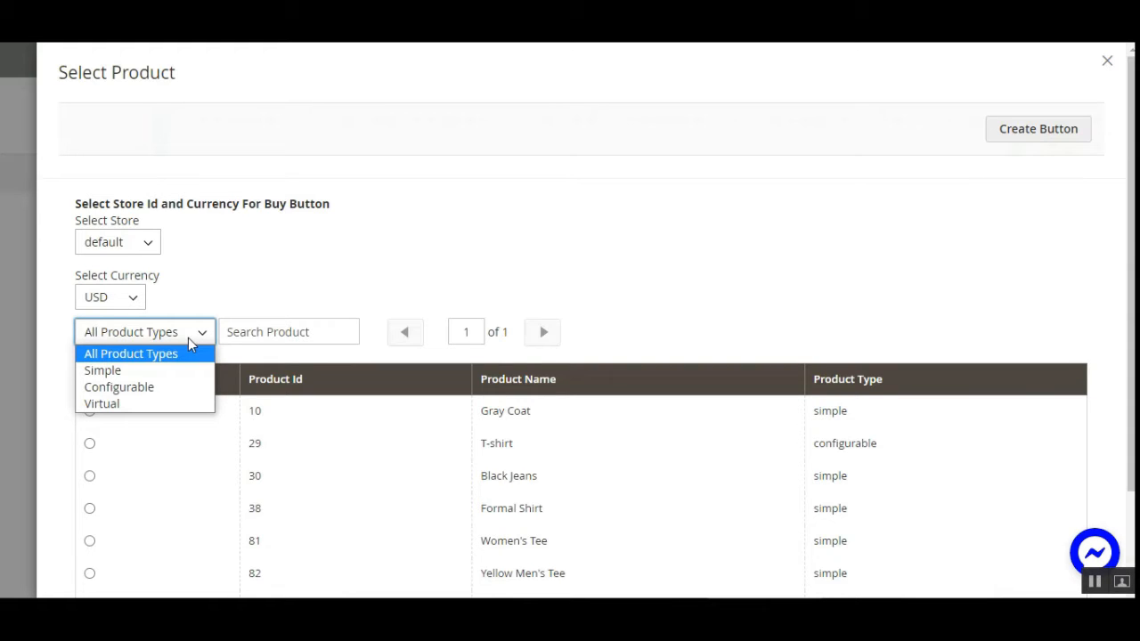
left_click(1096, 586)
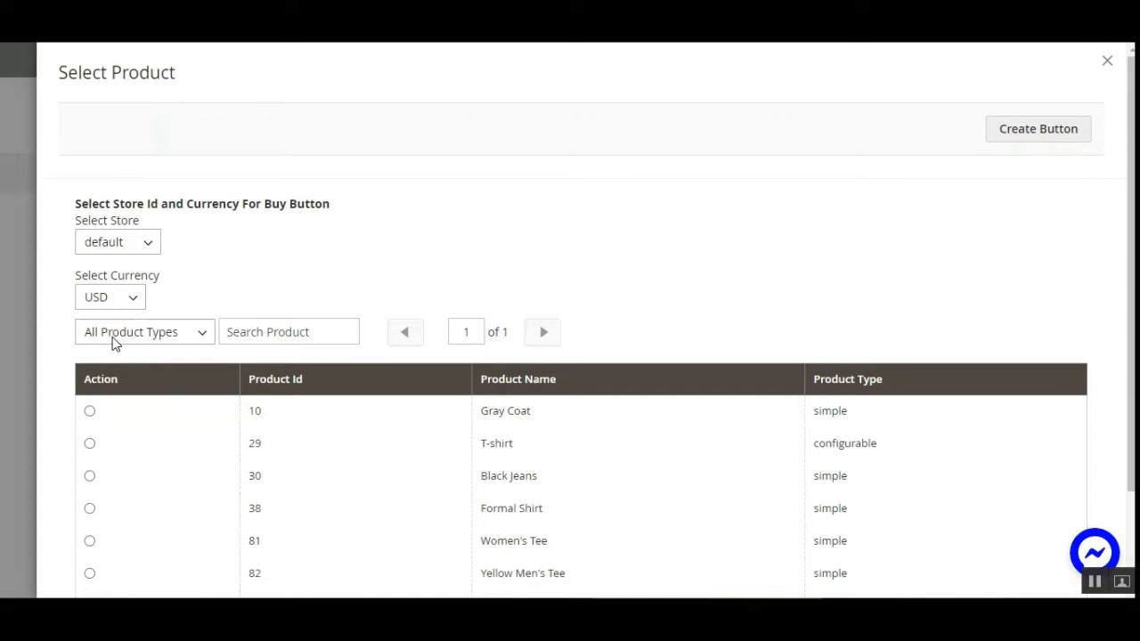
left_click(192, 335)
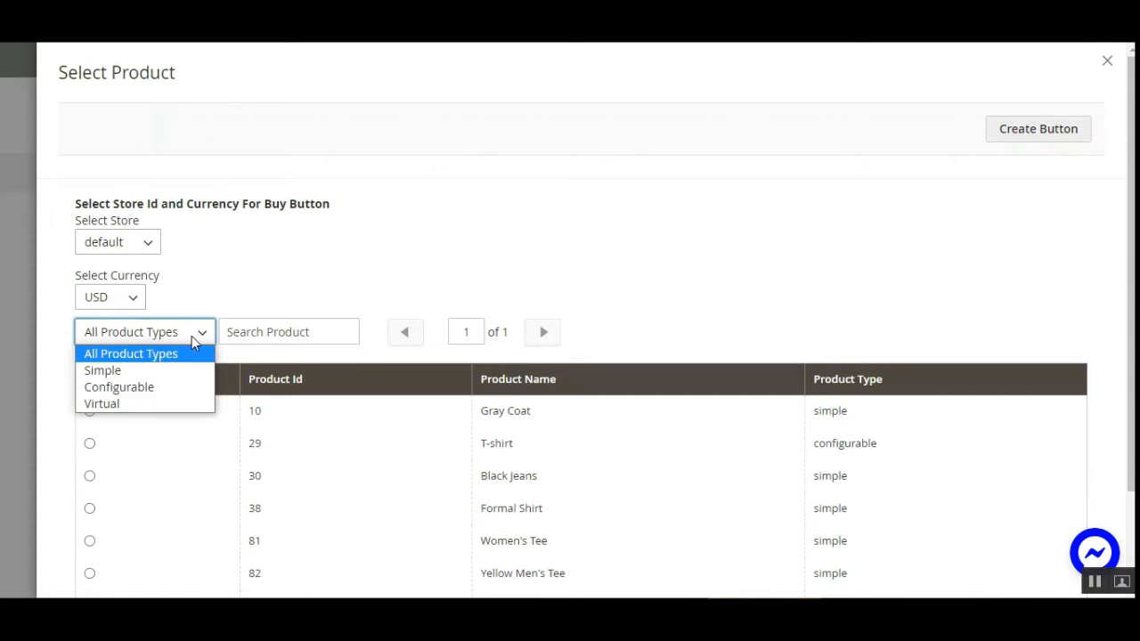
left_click(467, 441)
- Filter the product list by the Simple, Configurable and Virtual types in turn
scroll(467, 440, "down", 2)
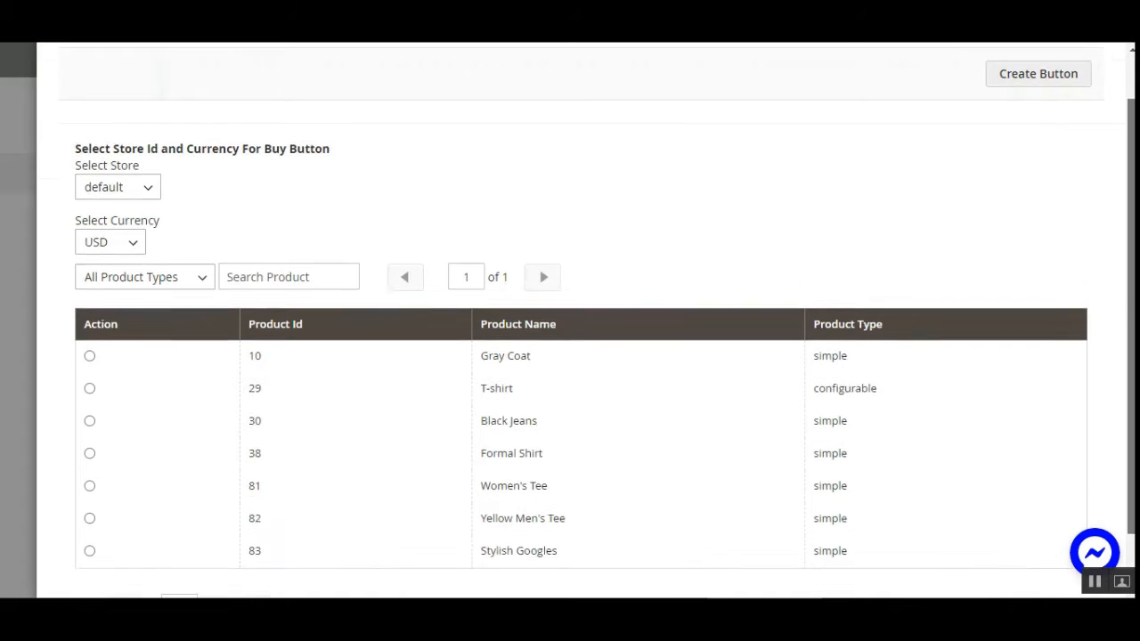
left_click(198, 214)
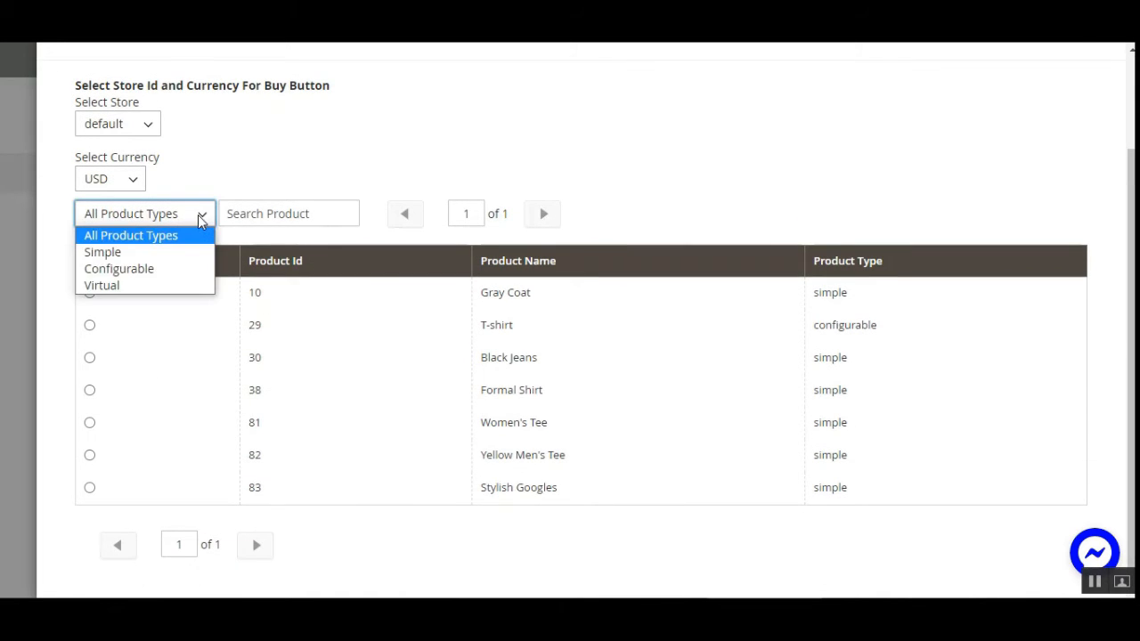
left_click(130, 252)
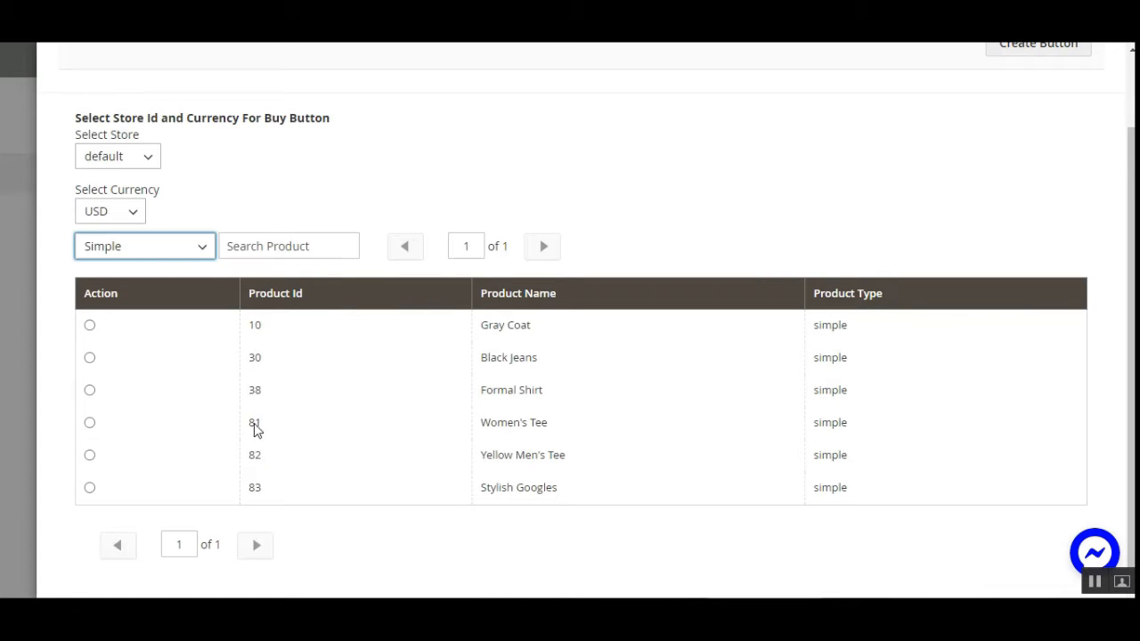
left_click(204, 252)
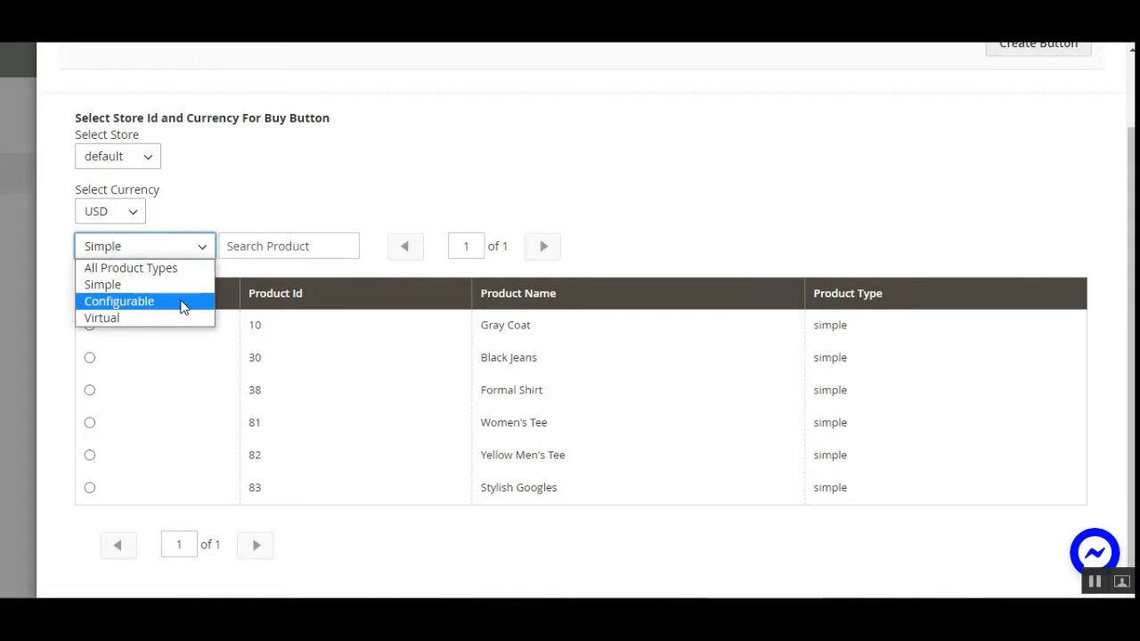
left_click(184, 302)
left_click(189, 346)
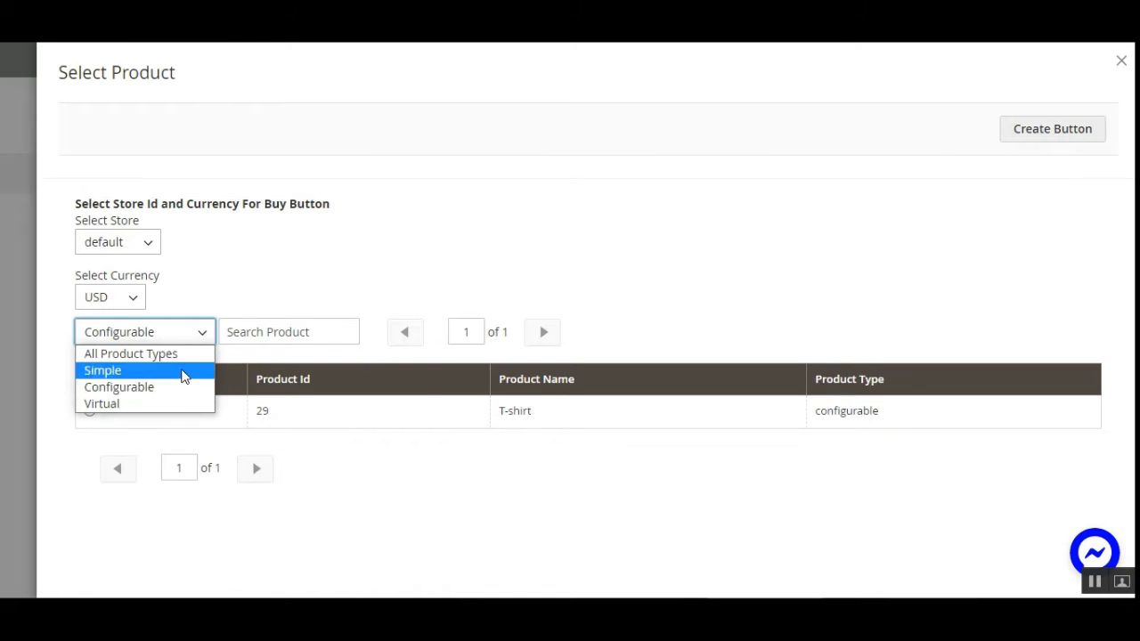
left_click(169, 405)
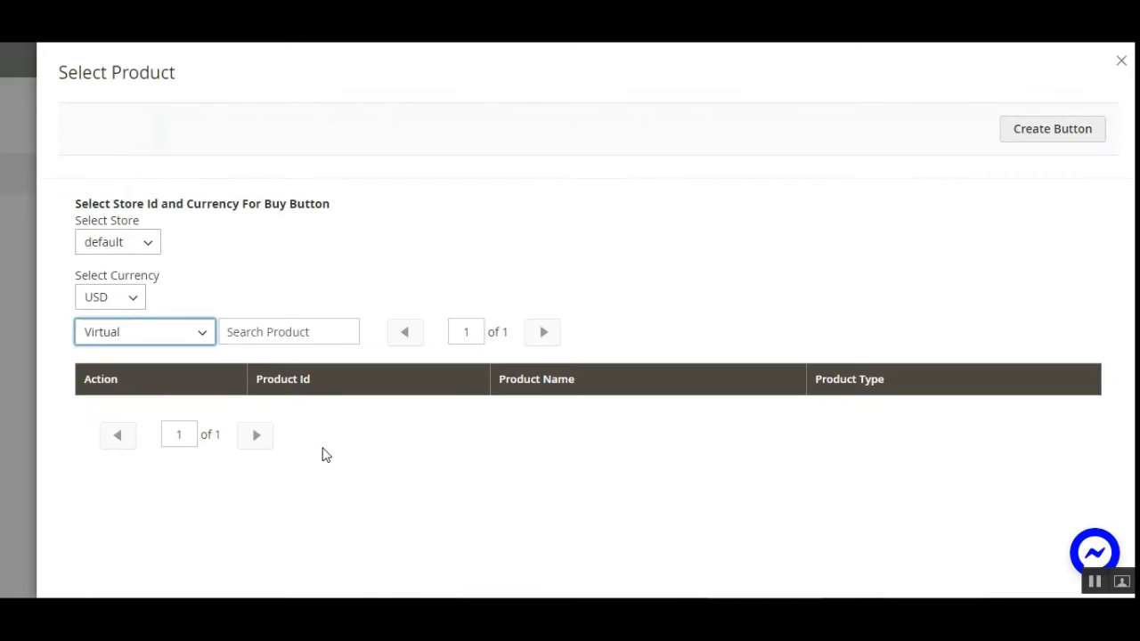
- Filter the product list to Configurable and create a buy button for the T-shirt
left_click(197, 332)
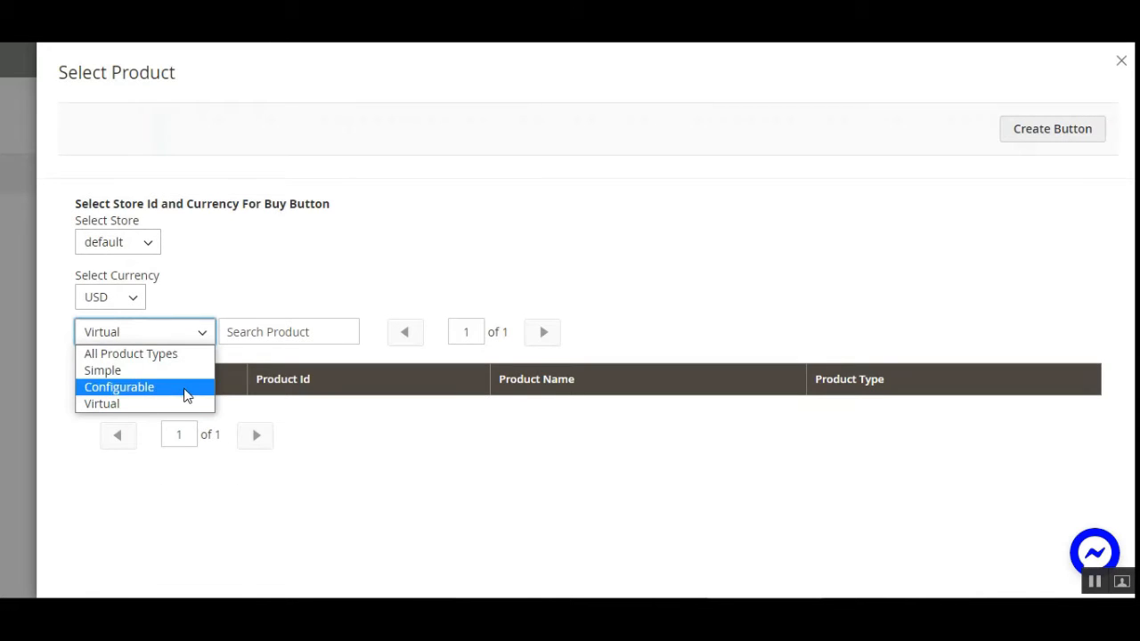
left_click(179, 388)
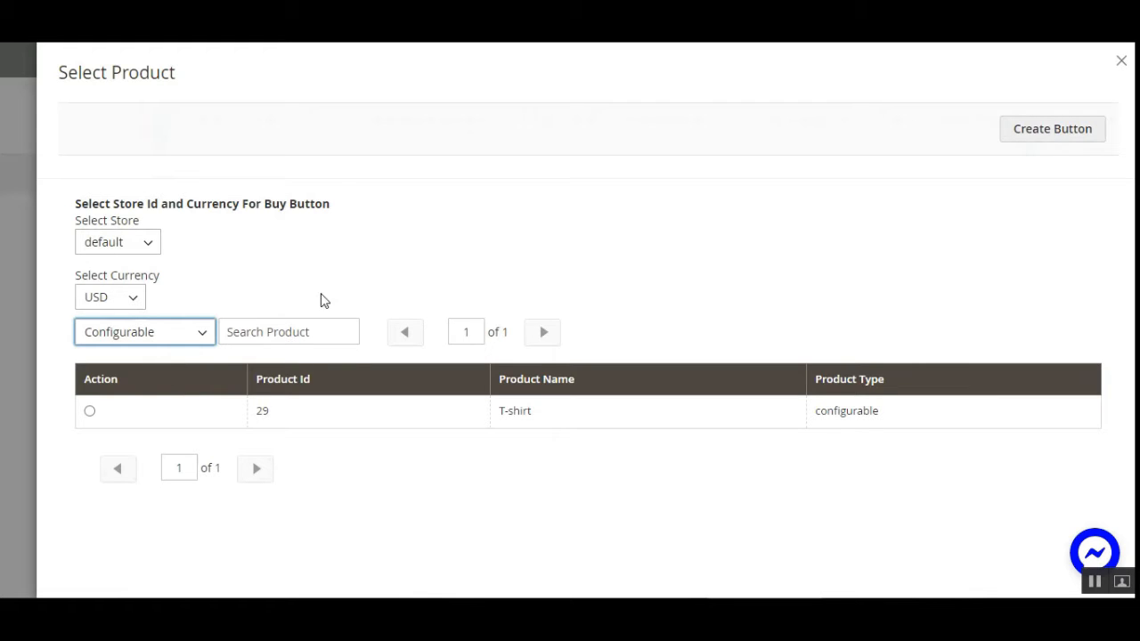
left_click(290, 294)
left_click(89, 411)
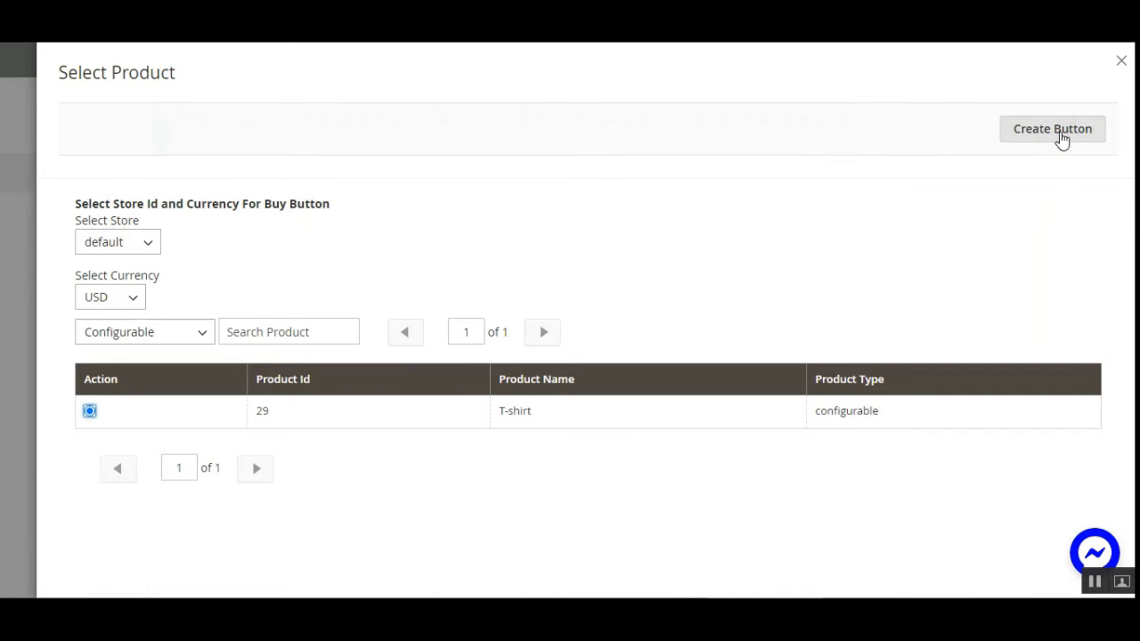
left_click(583, 264)
left_click(303, 335)
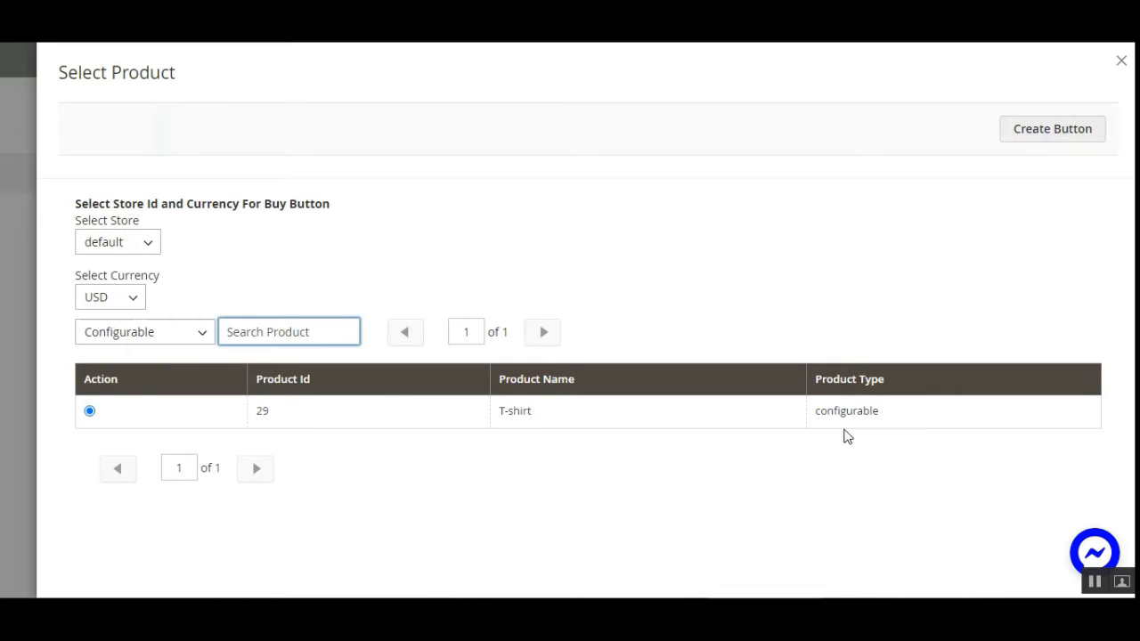
left_click(1046, 139)
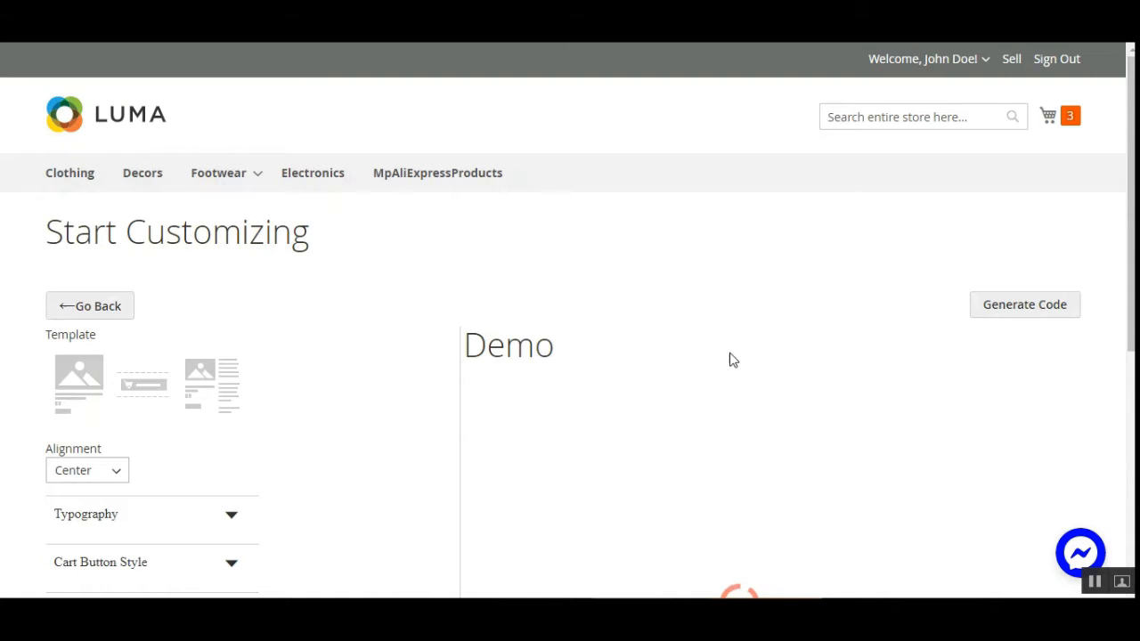
- Preview the button-only template, and switch the buy button to the template with product details beside the image
scroll(1132, 184, "down", 2)
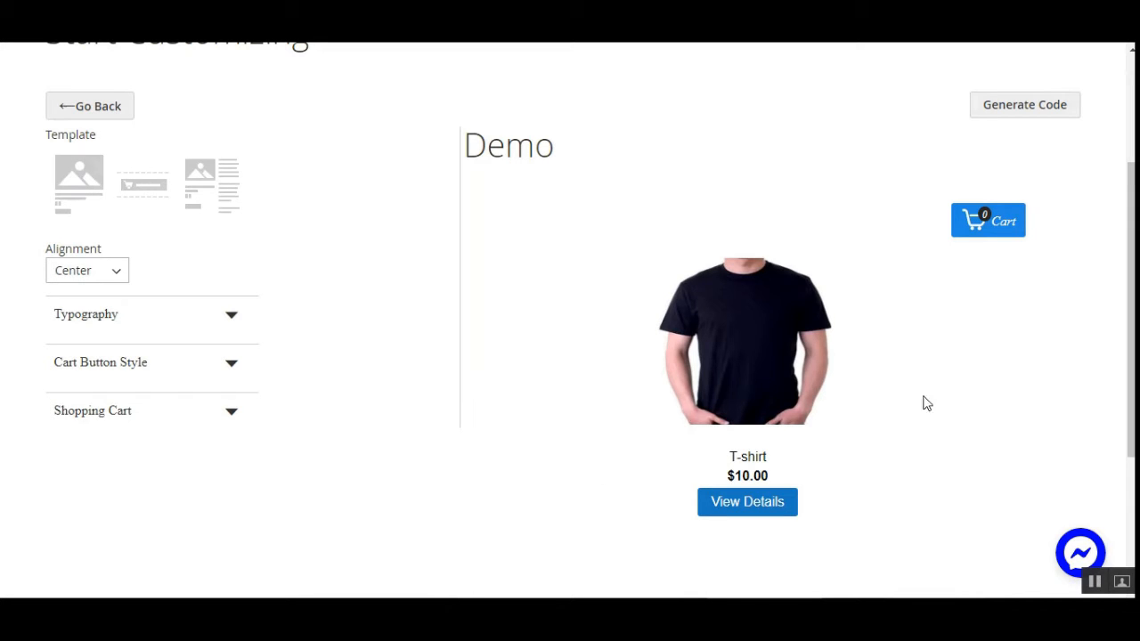
left_click(145, 194)
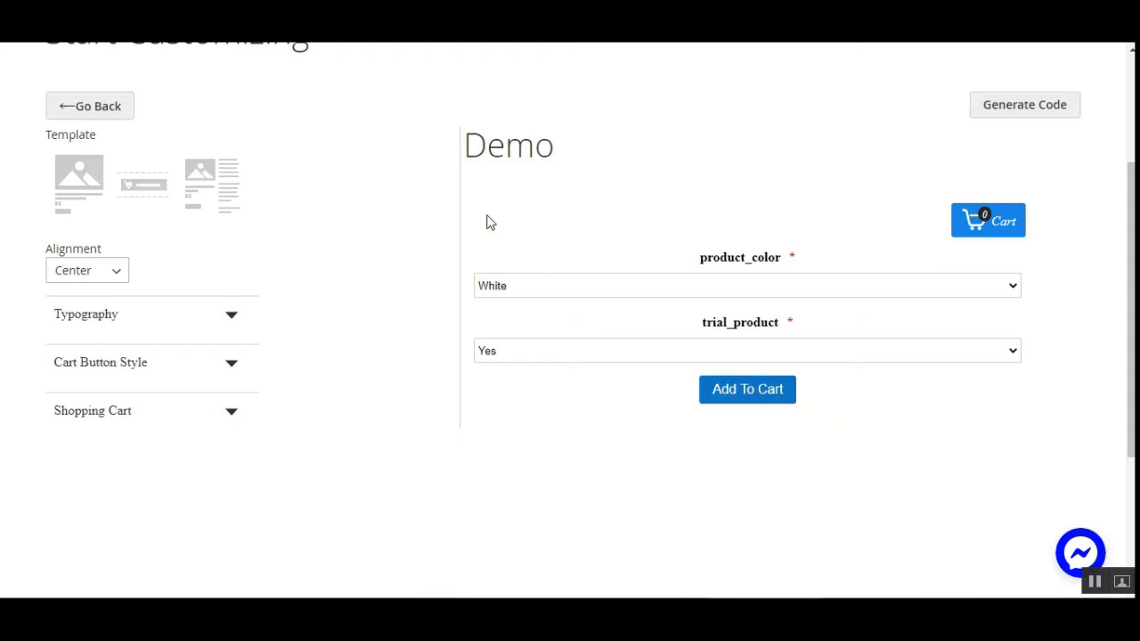
left_click(210, 194)
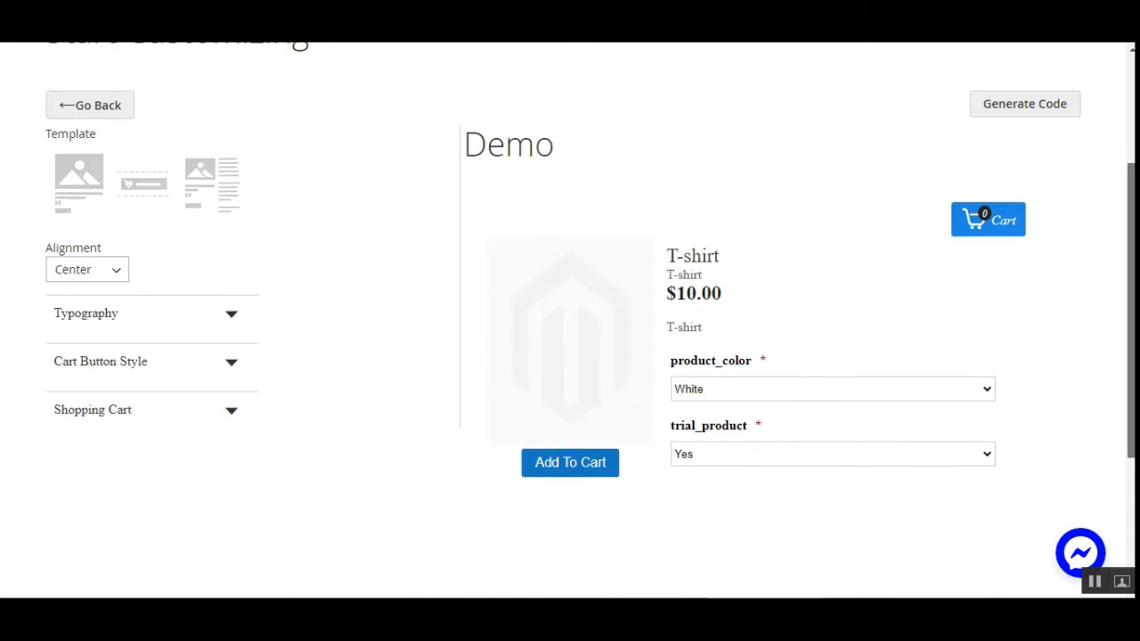
- Check the product_color options in the T-shirt's demo preview
scroll(711, 437, "down", 1)
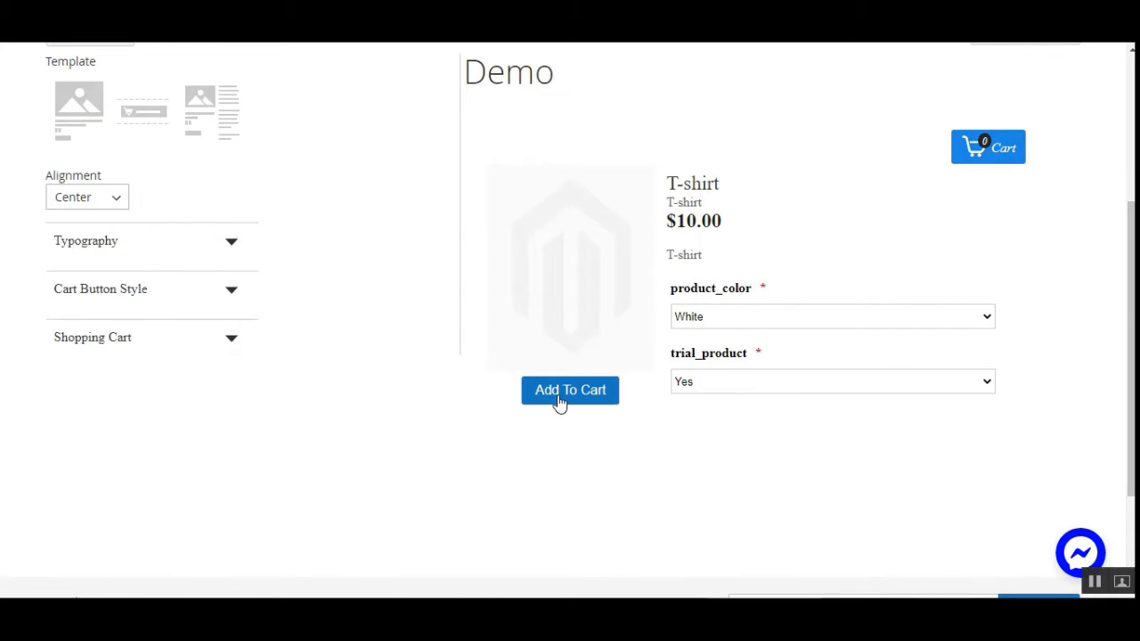
left_click(817, 325)
left_click(817, 325)
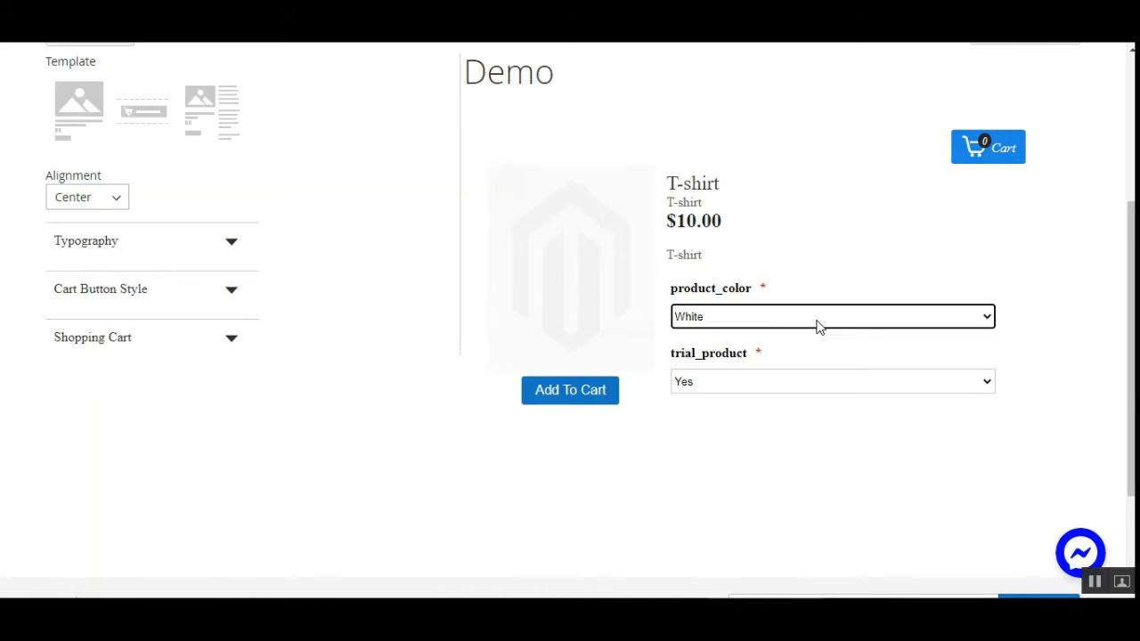
left_click(1017, 389)
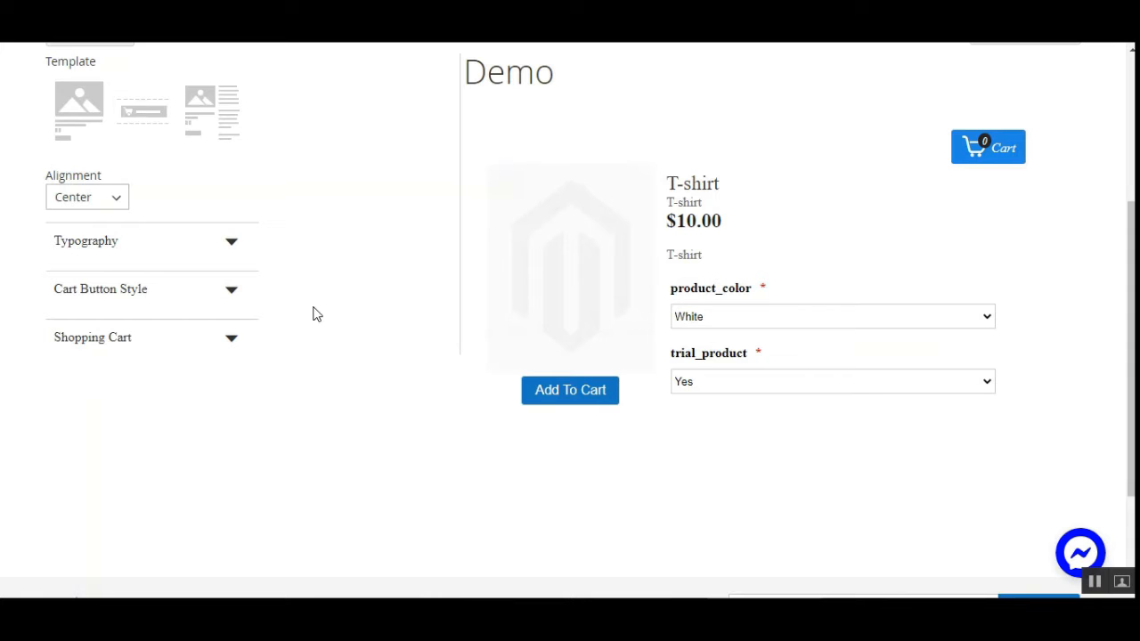
- Try the Left and Right alignments on the buy button preview, and set the alignment back to Center
left_click(116, 202)
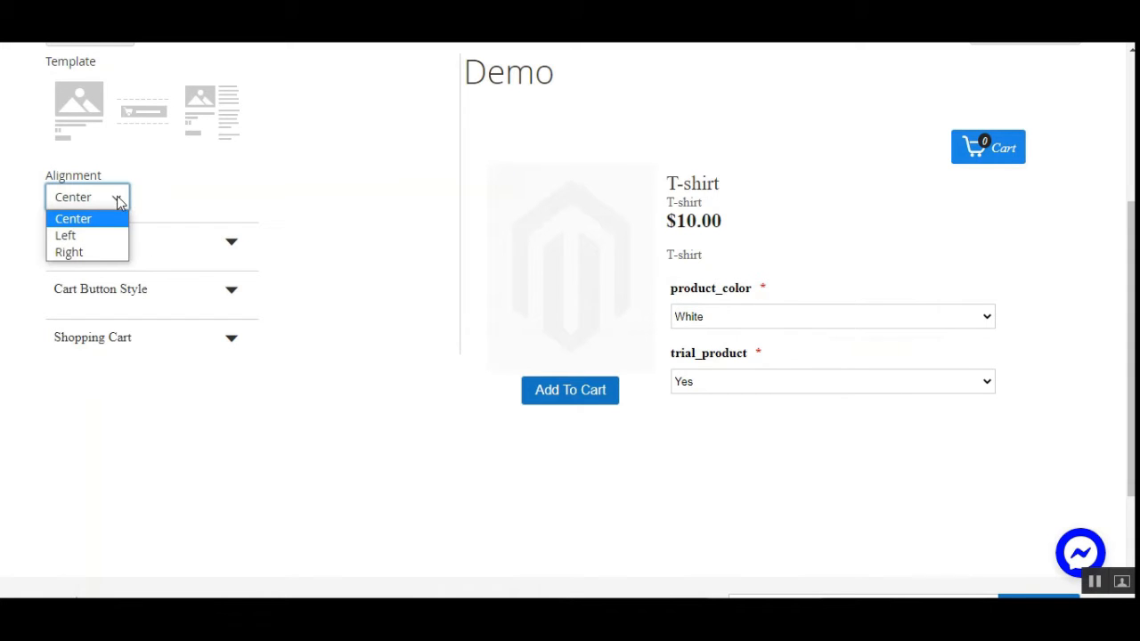
left_click(97, 237)
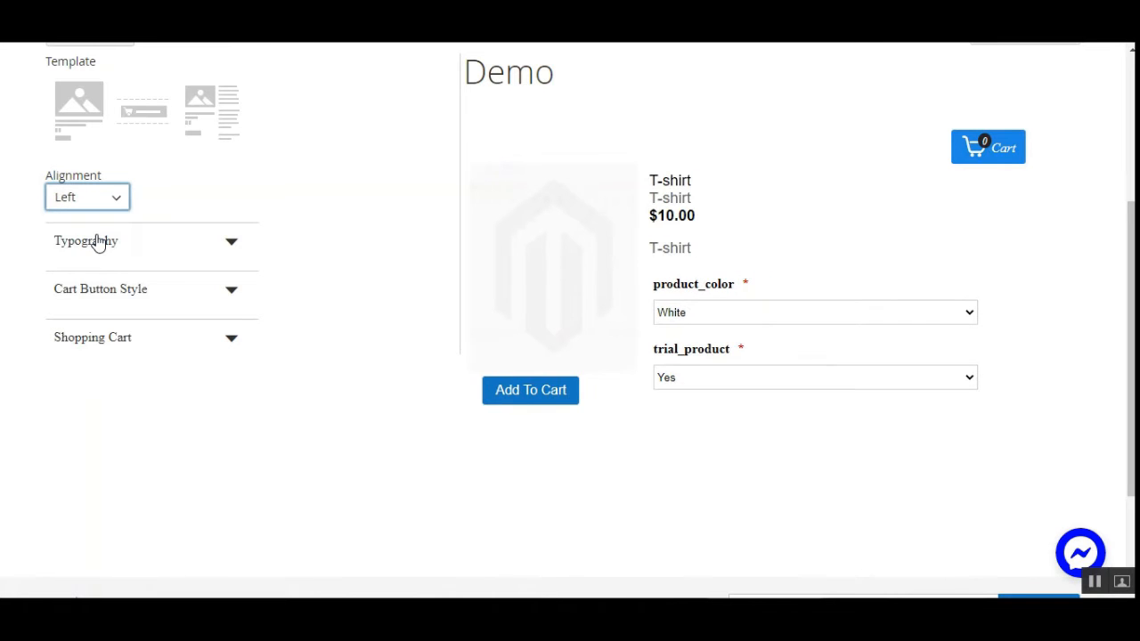
left_click(107, 204)
left_click(101, 252)
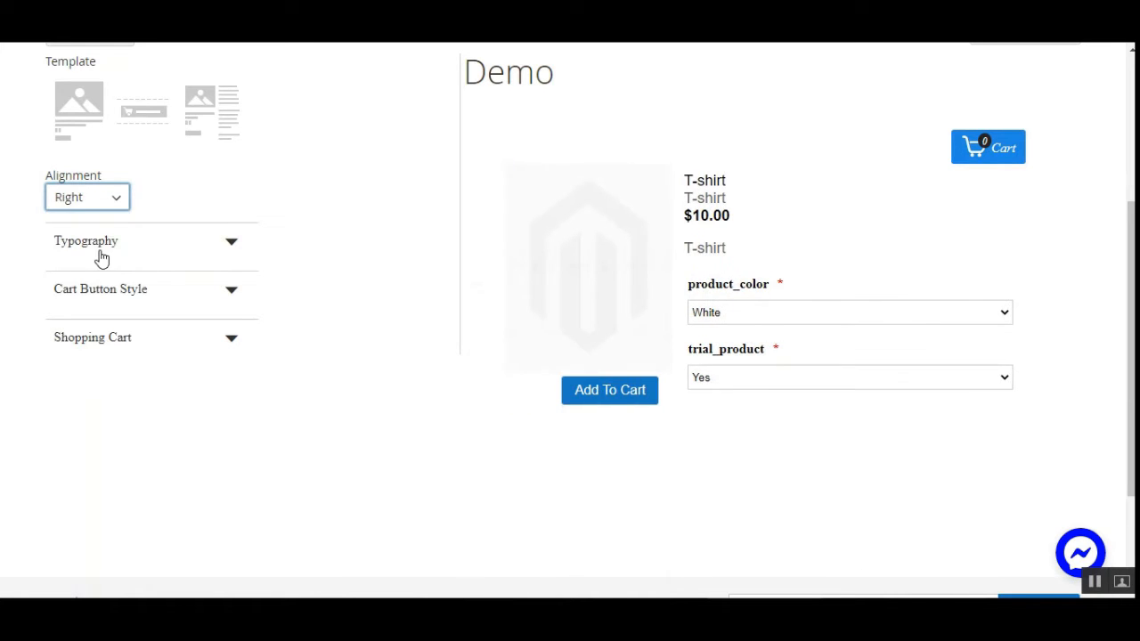
left_click(105, 202)
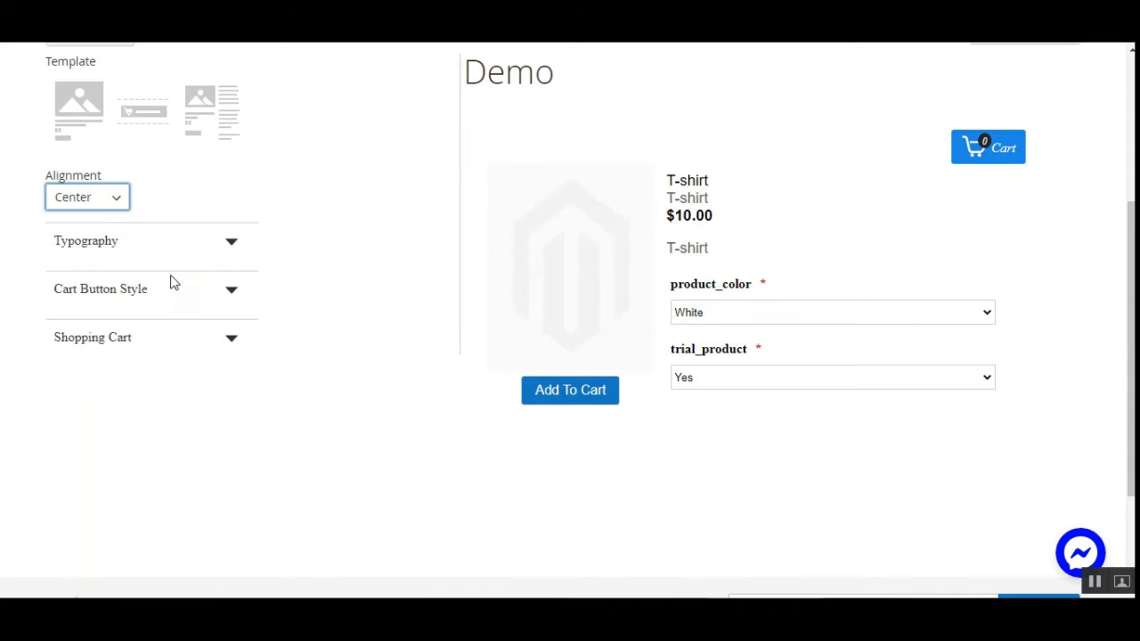
scroll(191, 241, "up", 1)
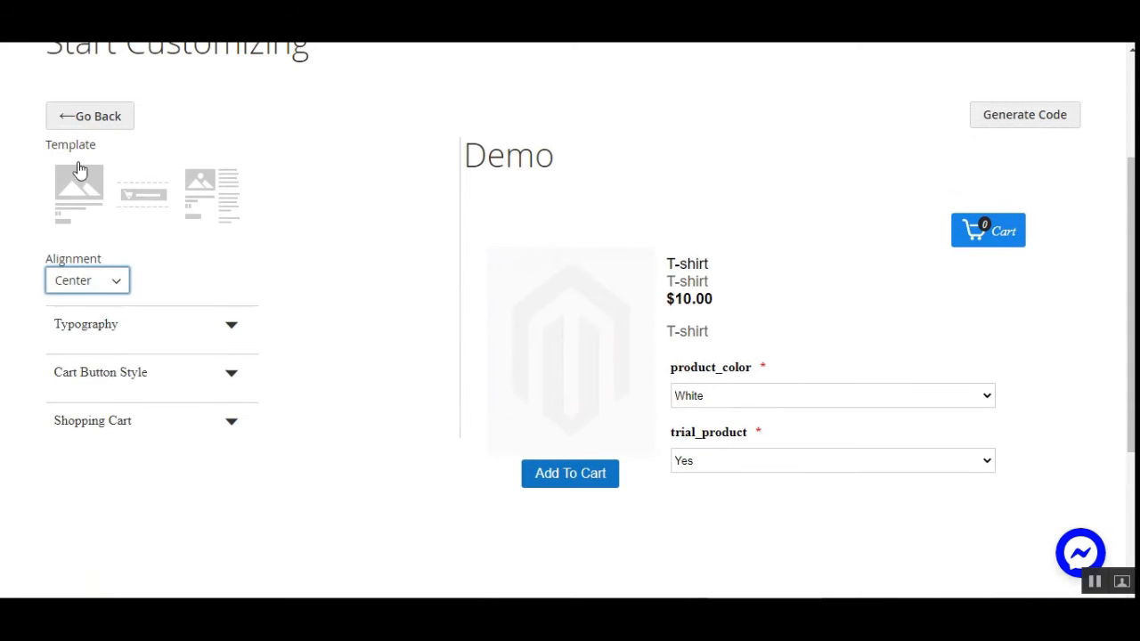
- Set the buy button's font to Arial Black in the typography settings
left_click(229, 328)
scroll(233, 349, "down", 1)
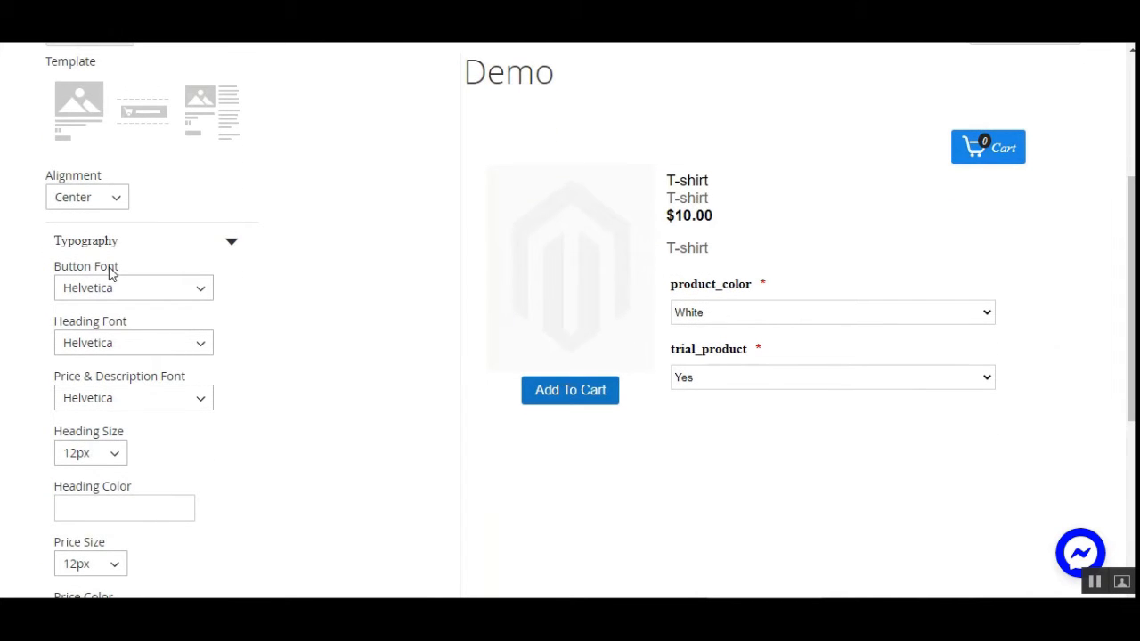
left_click(196, 290)
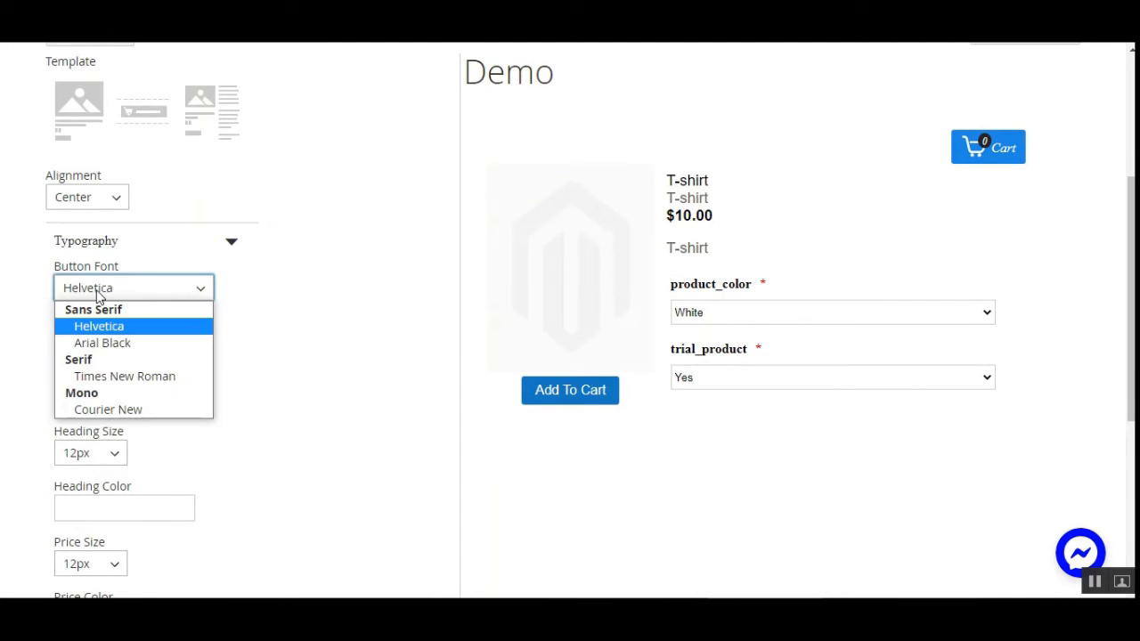
left_click(126, 344)
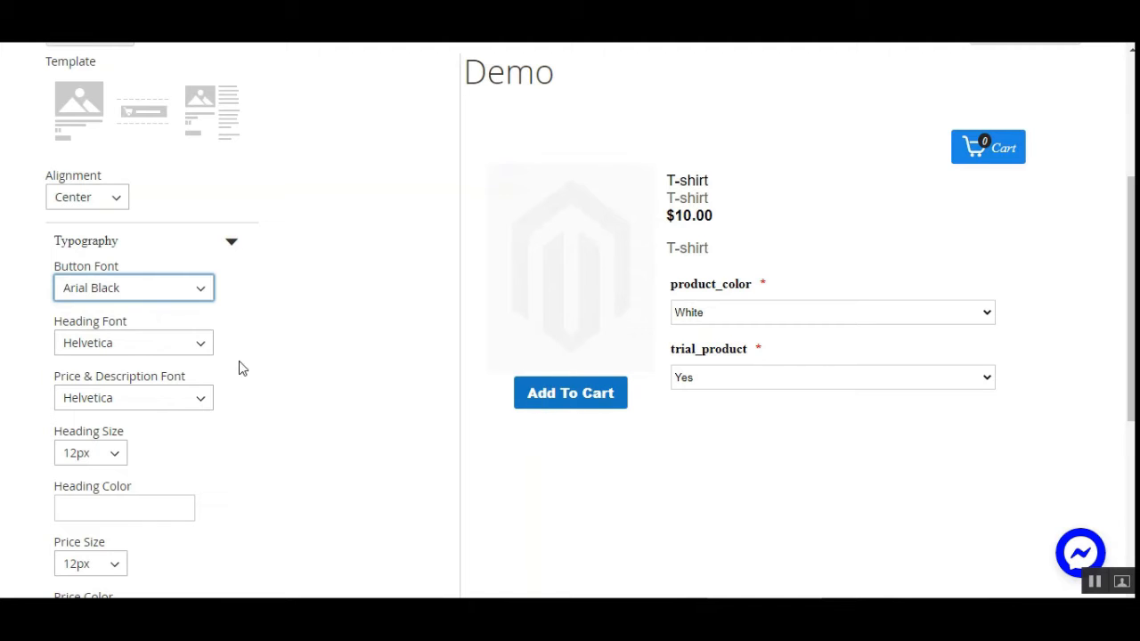
- Try Times New Roman as the heading font, and set it to Courier New
left_click(169, 347)
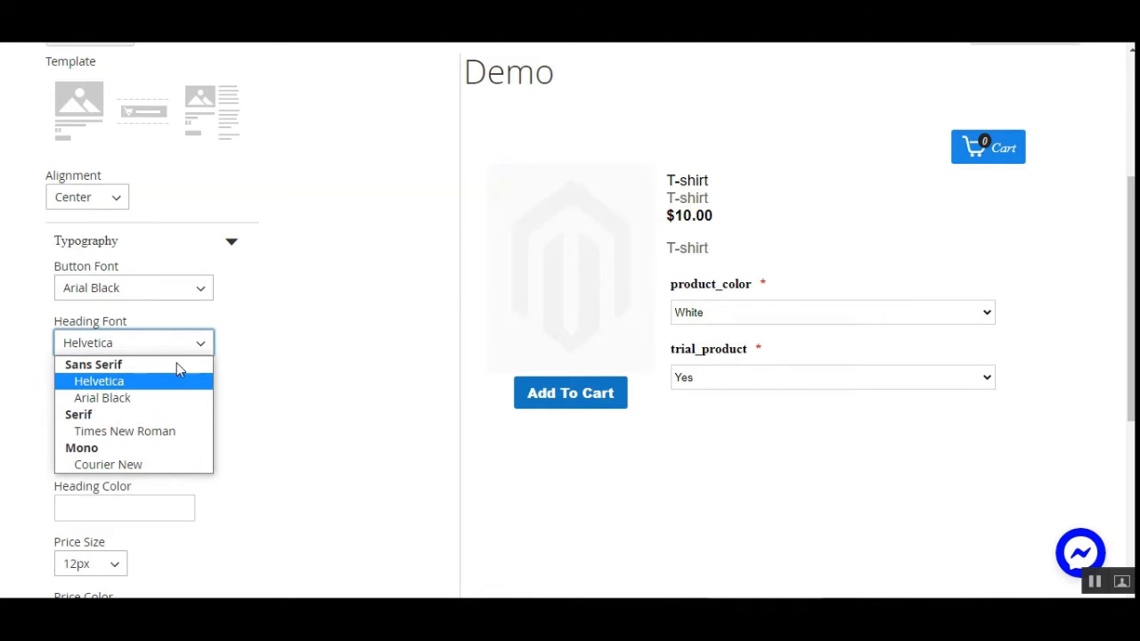
left_click(164, 430)
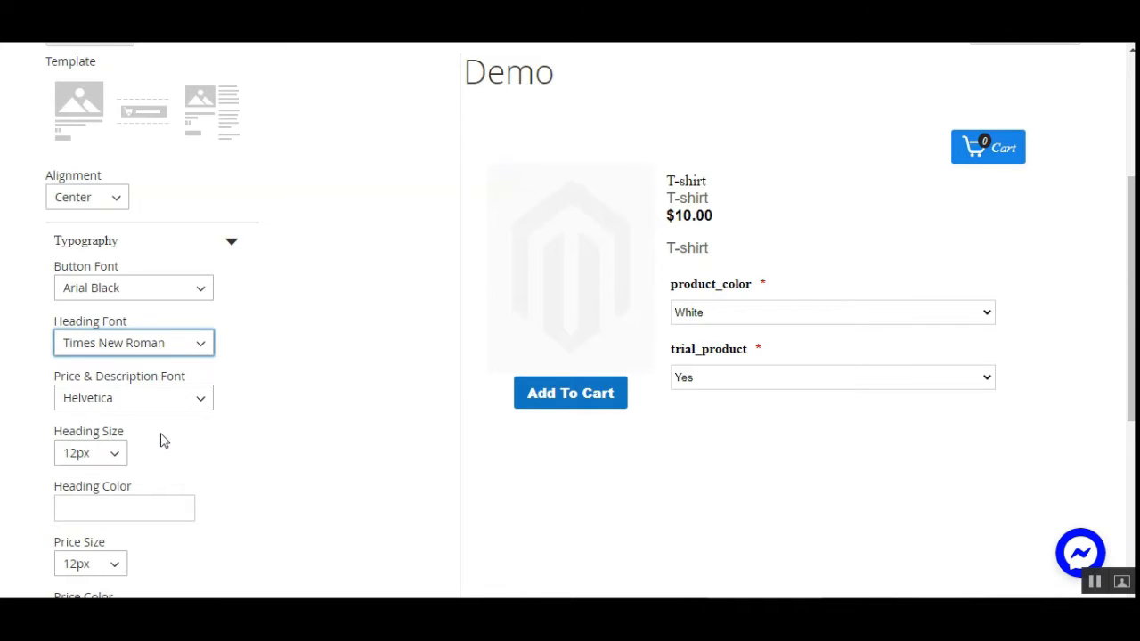
left_click(158, 349)
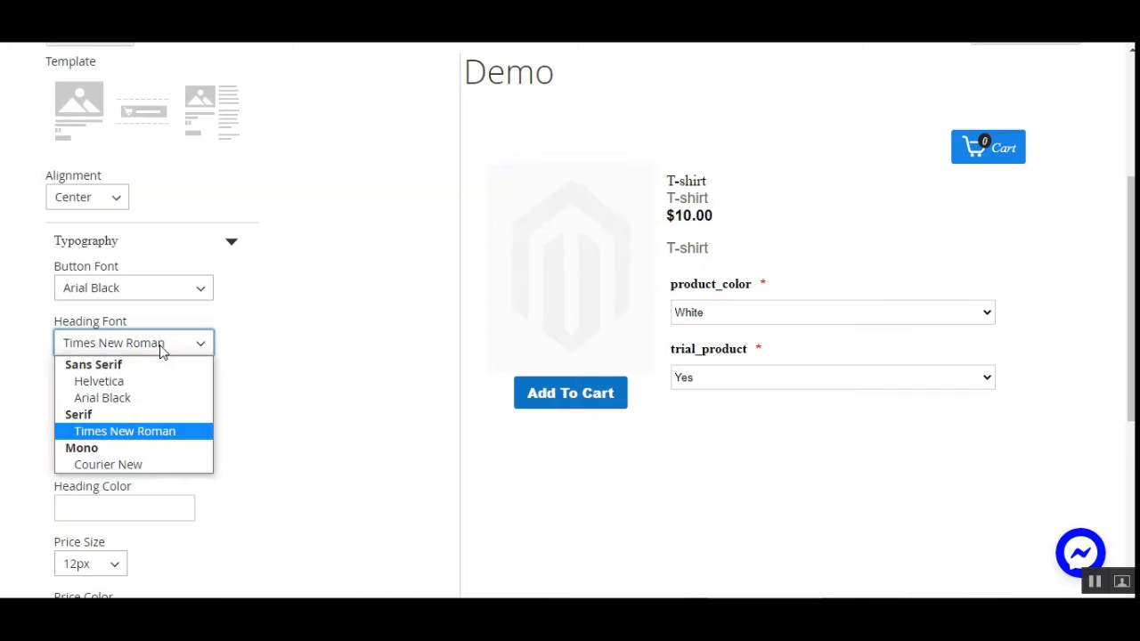
left_click(145, 464)
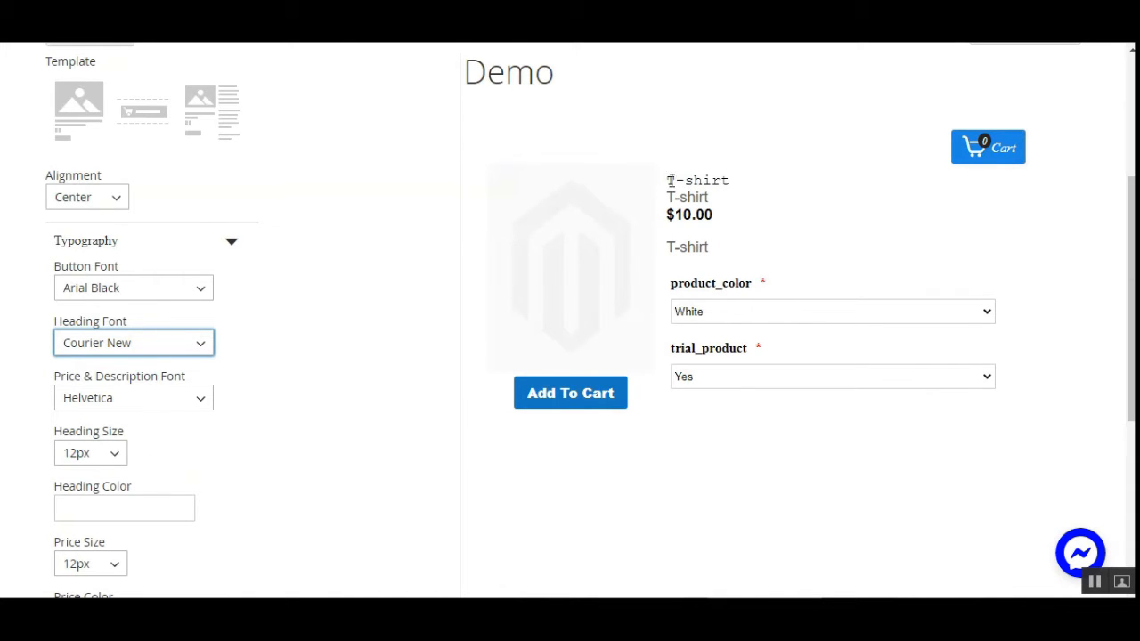
left_click_drag(668, 178, 735, 180)
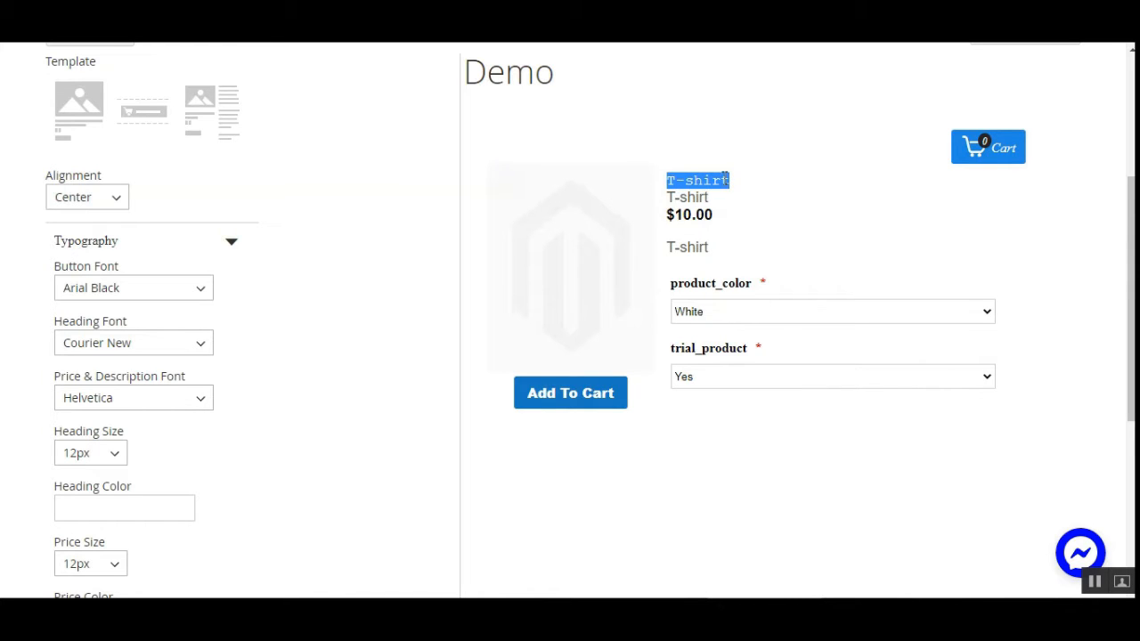
left_click(736, 178)
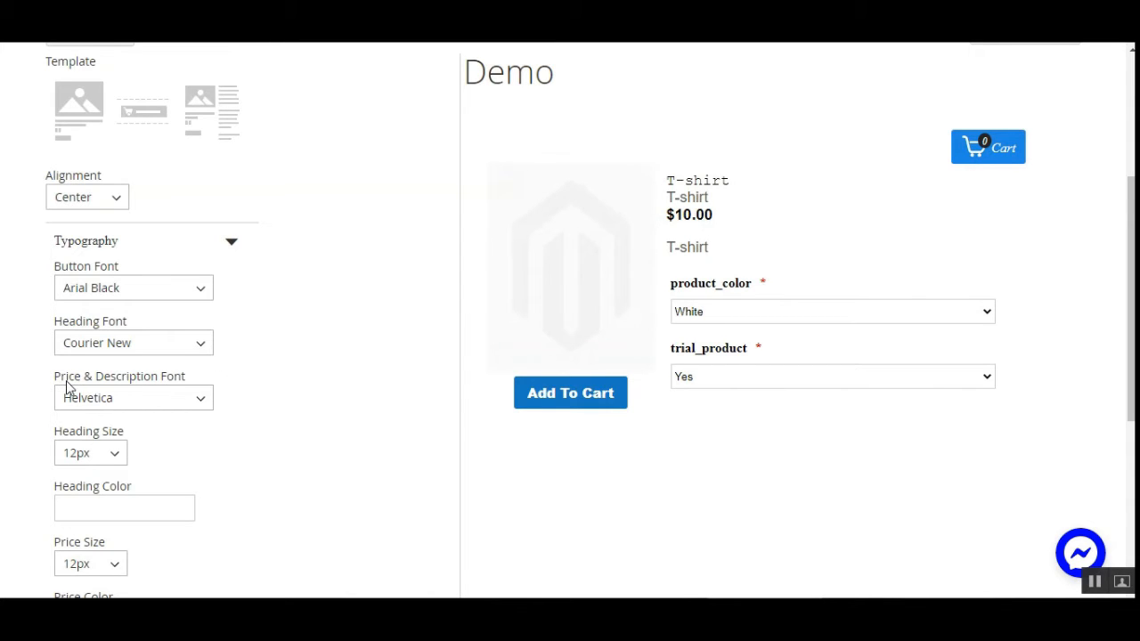
- Set the price and description font to Courier New and check it in the demo preview
left_click(200, 401)
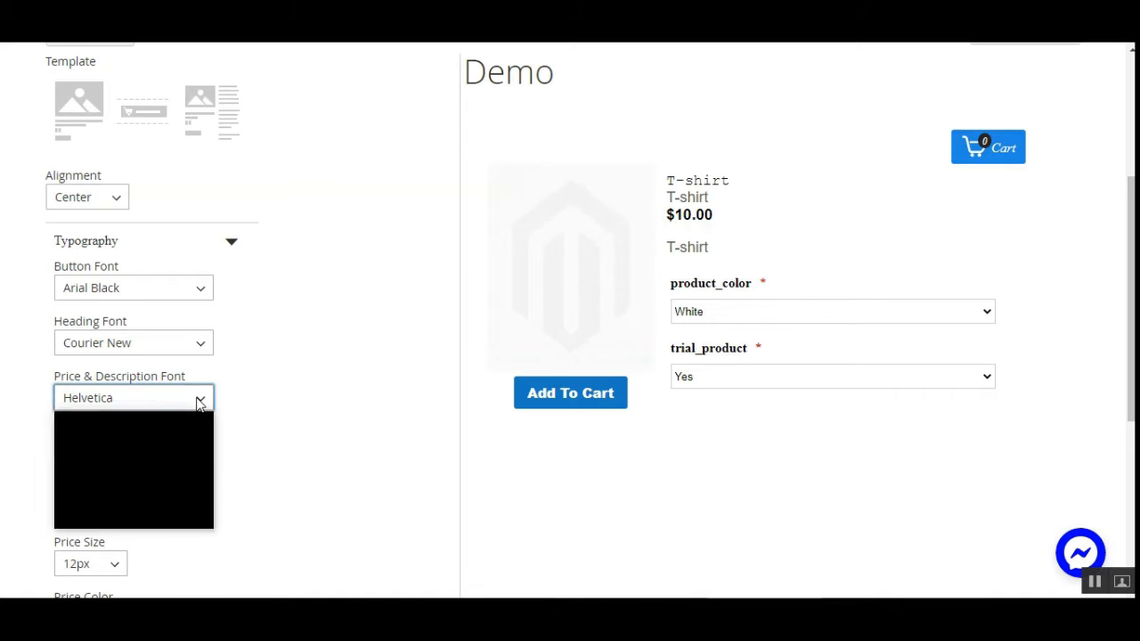
left_click(138, 524)
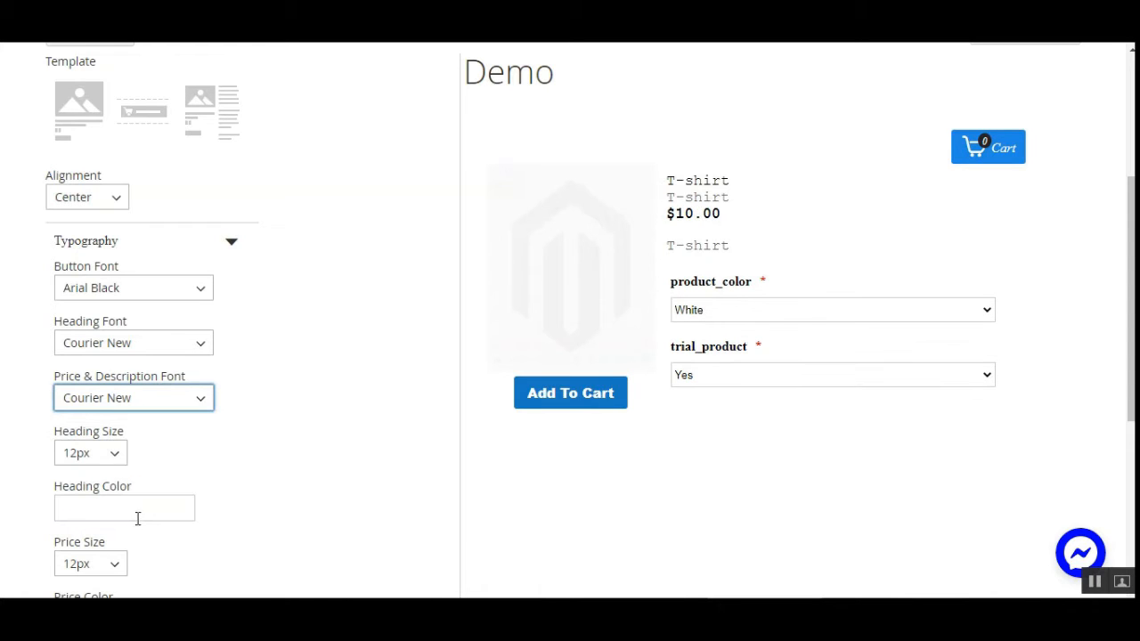
left_click_drag(678, 197, 712, 229)
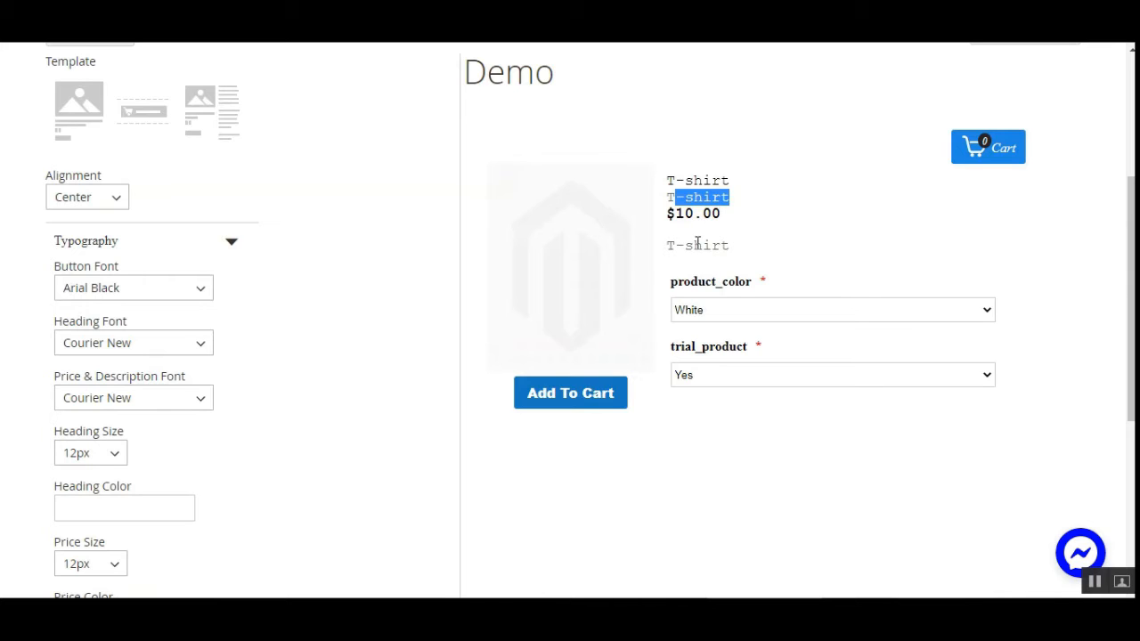
left_click_drag(669, 196, 705, 195)
- Set the price size to 20px and check the price in the demo preview
scroll(267, 399, "down", 1)
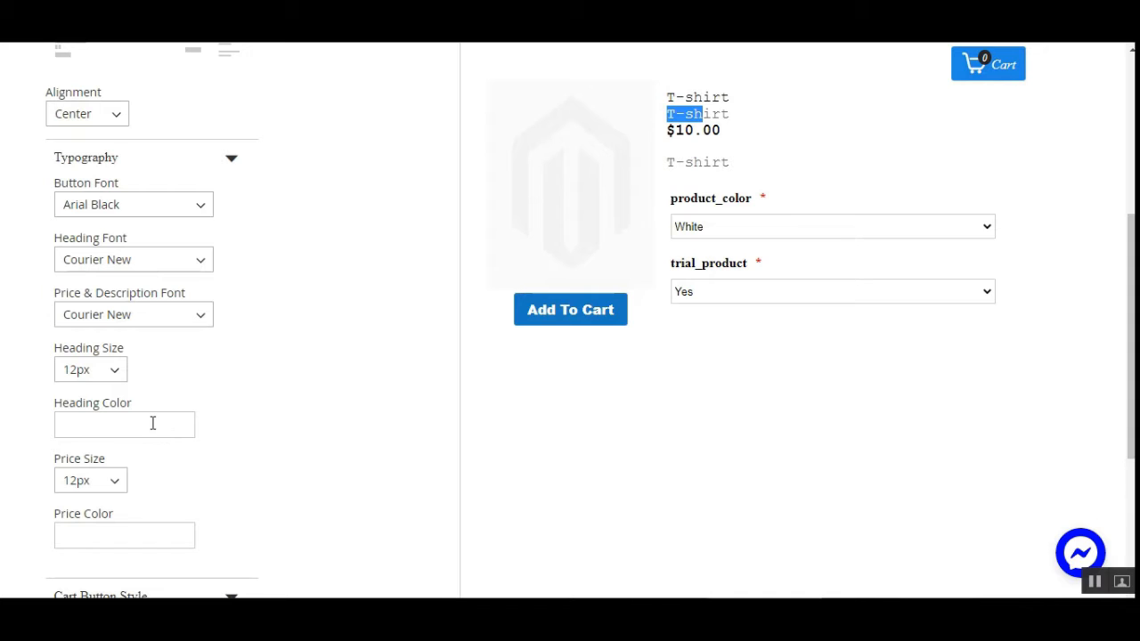
left_click(103, 481)
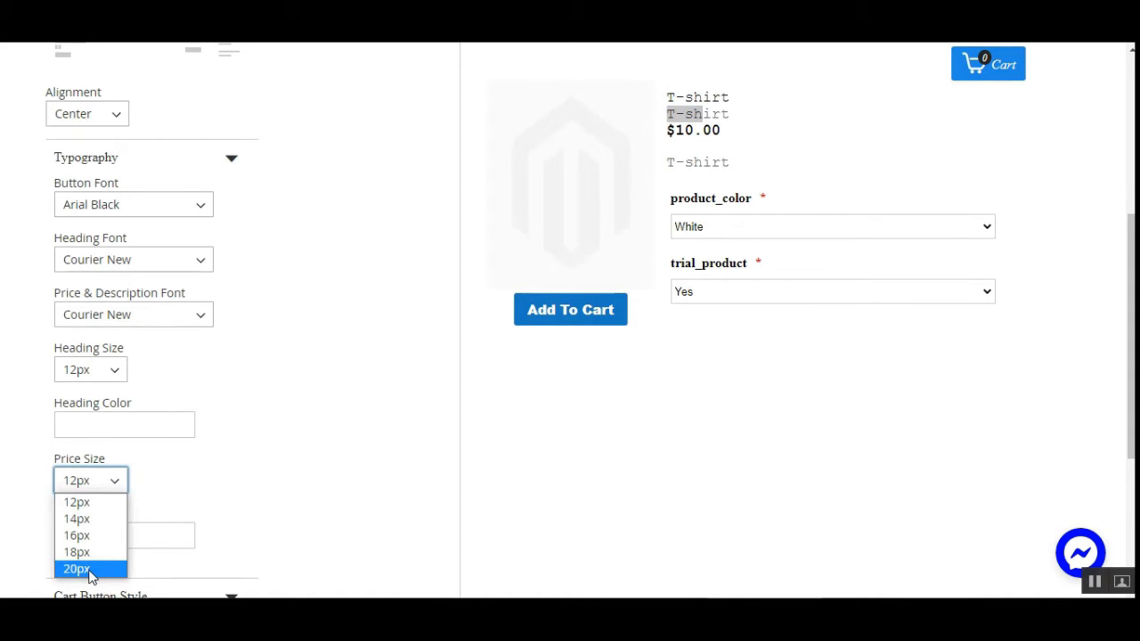
left_click(89, 570)
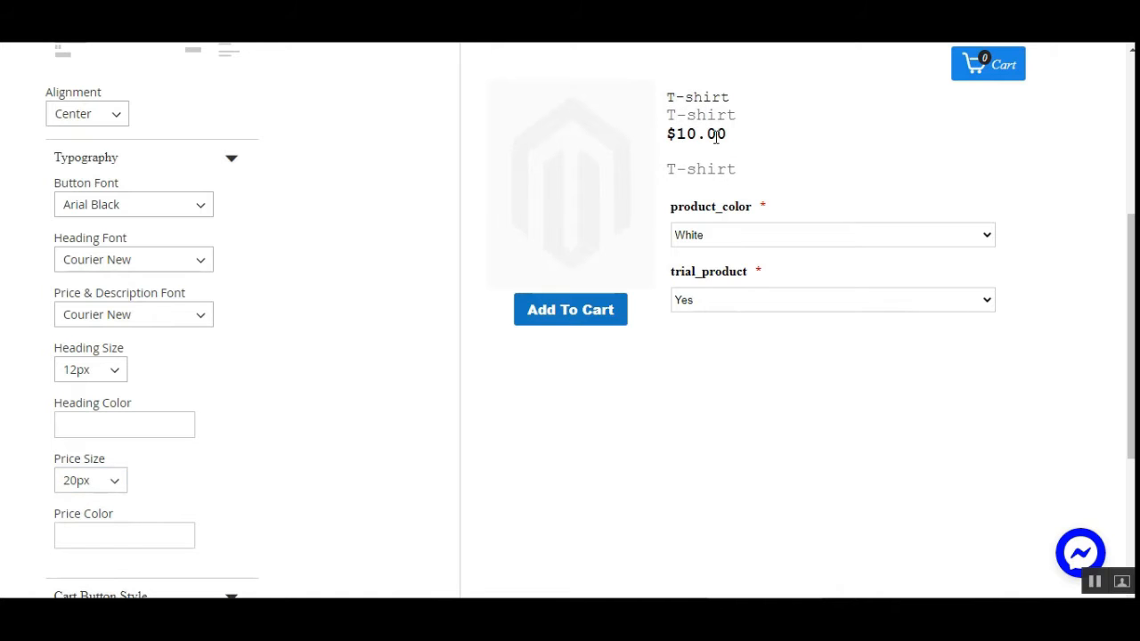
left_click_drag(670, 135, 729, 134)
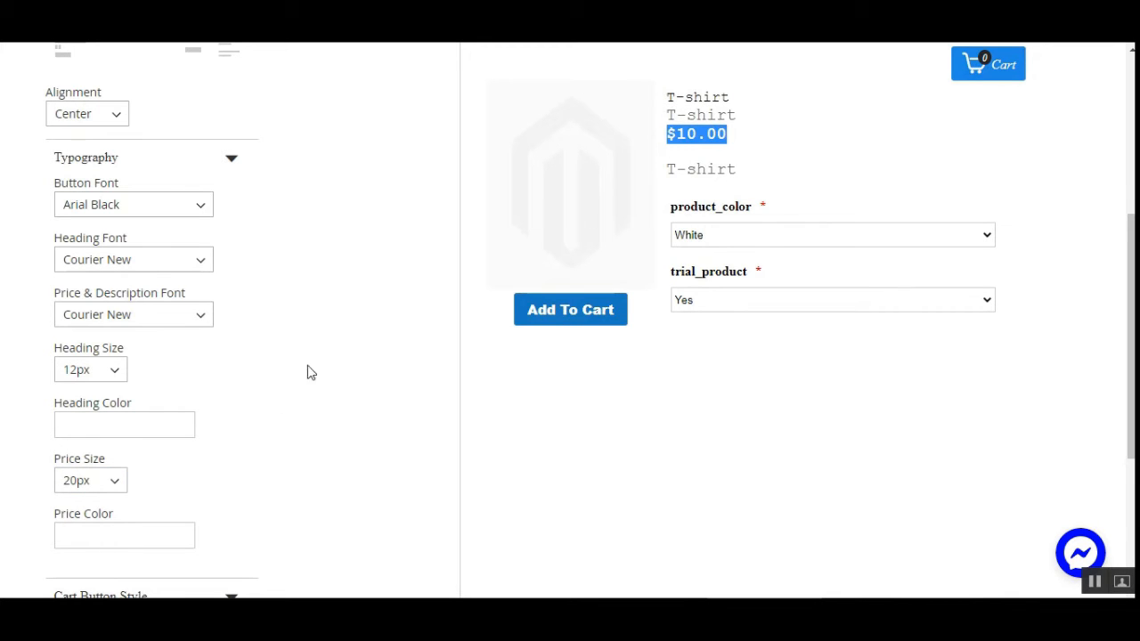
- Set the price color to the dark blue #1111b8
scroll(236, 478, "down", 3)
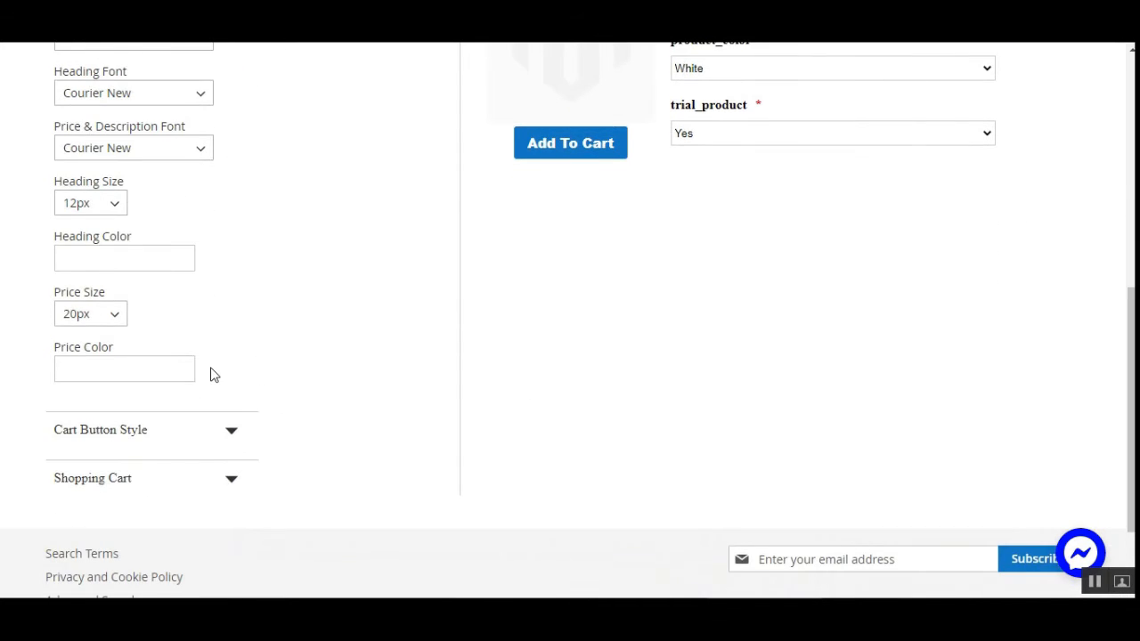
scroll(214, 375, "up", 2)
left_click(130, 456)
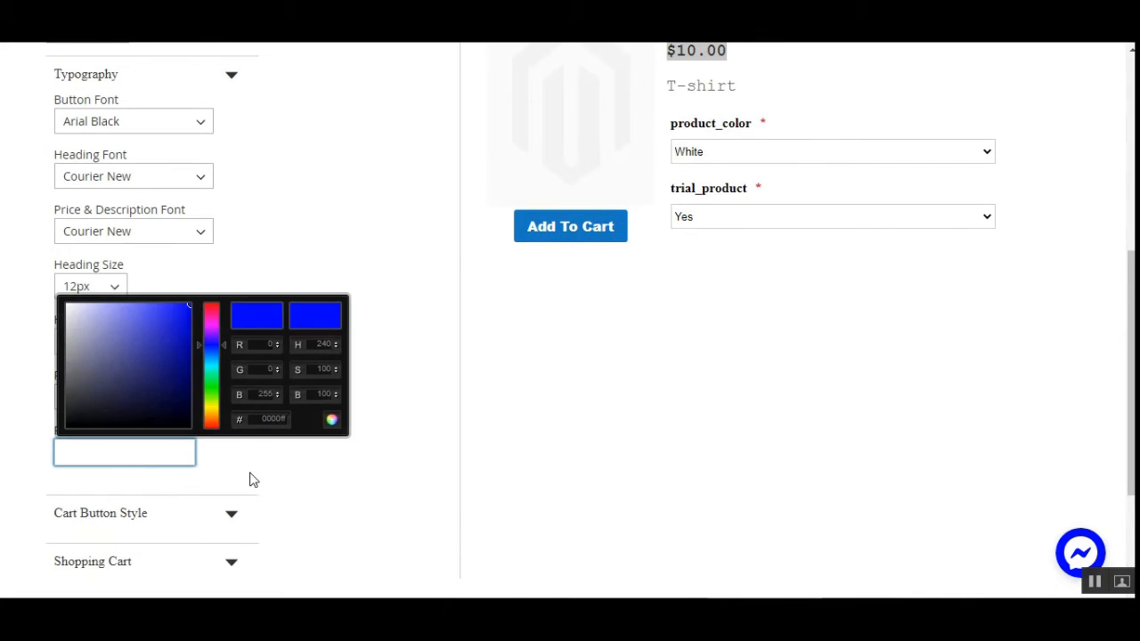
left_click(281, 477)
left_click(131, 450)
scroll(178, 463, "up", 2)
left_click(179, 421)
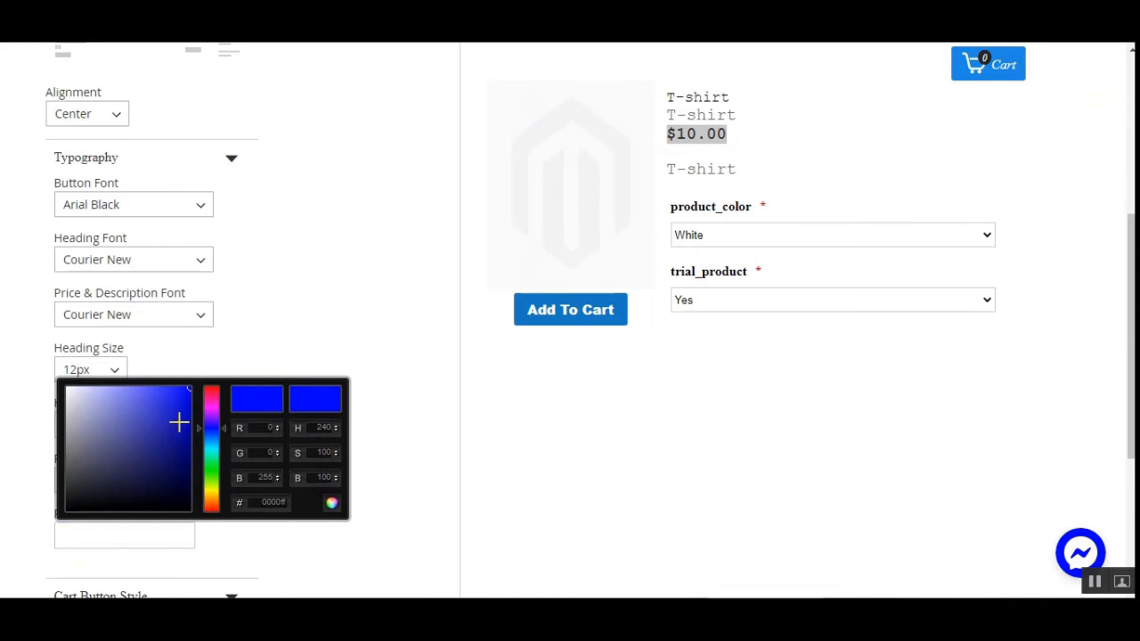
left_click(179, 421)
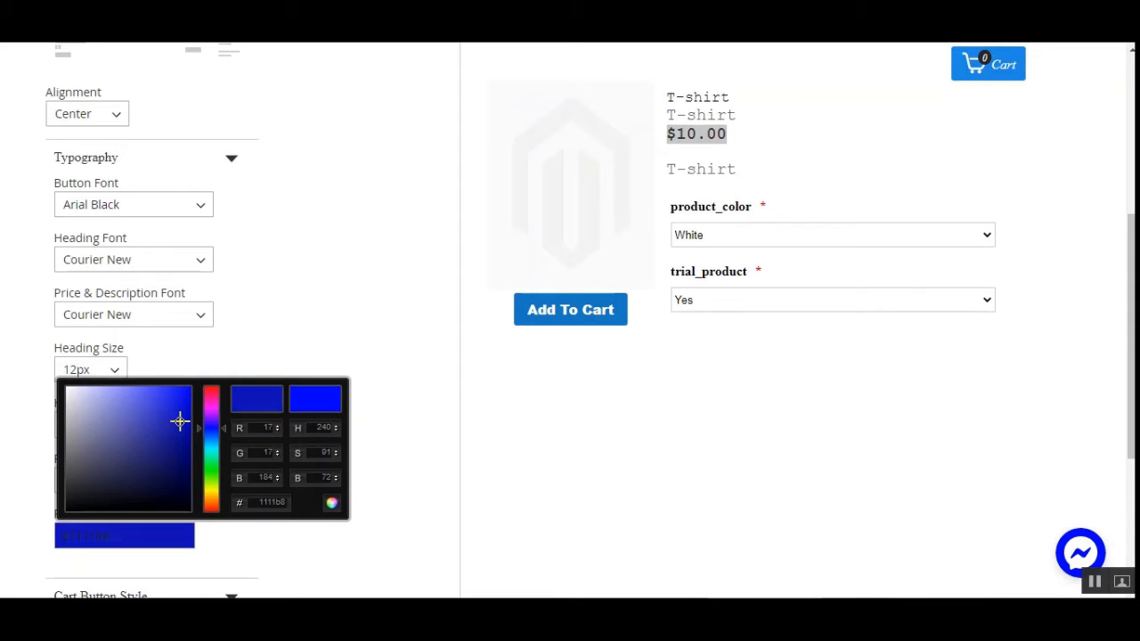
left_click(399, 307)
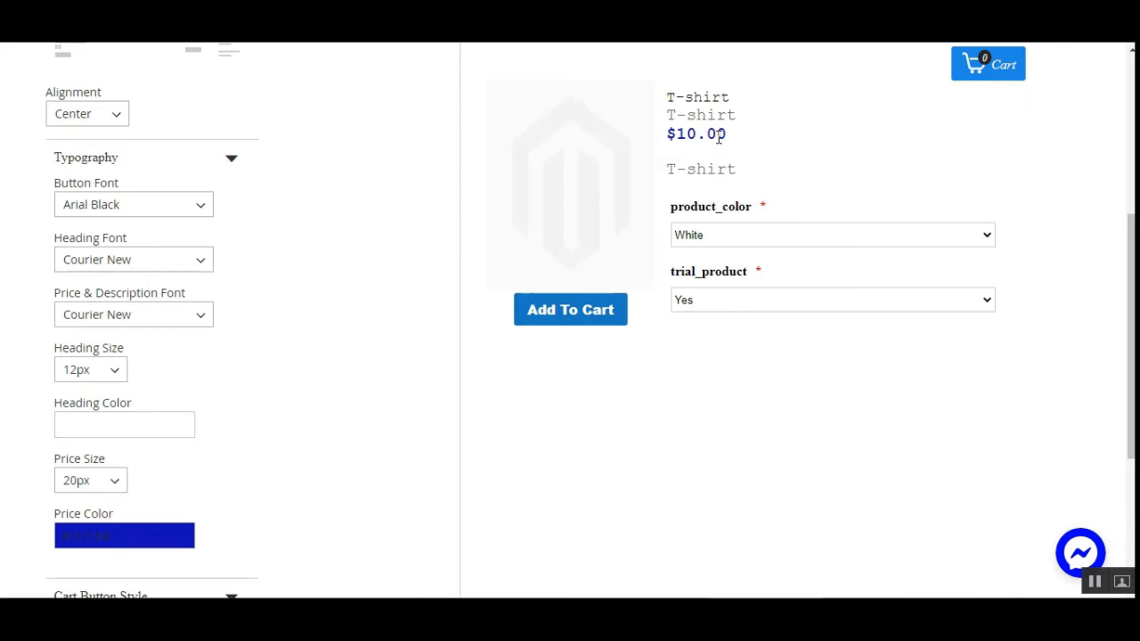
- Close the typography settings and set the button color in the cart button style to orange #ff7b00
scroll(323, 459, "down", 3)
scroll(330, 448, "up", 4)
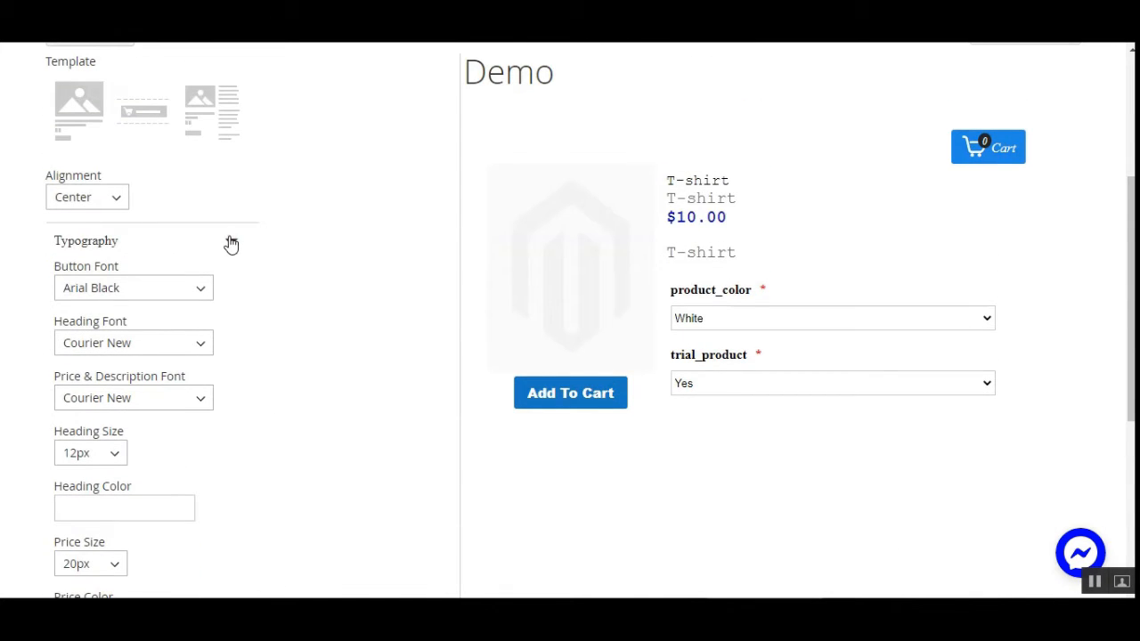
left_click(231, 244)
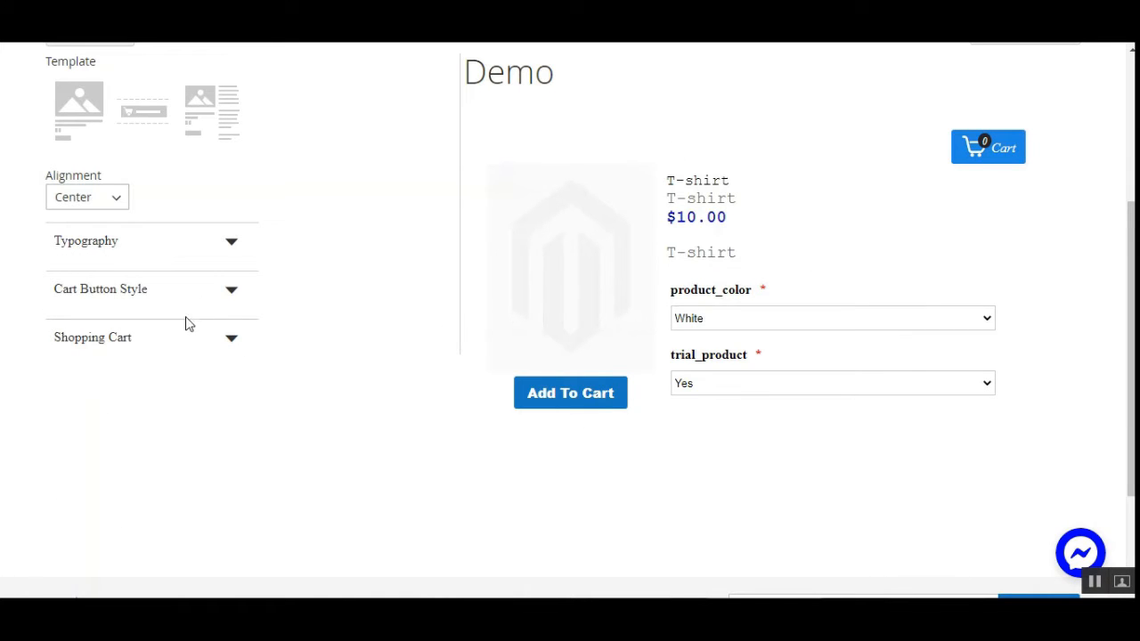
left_click(231, 293)
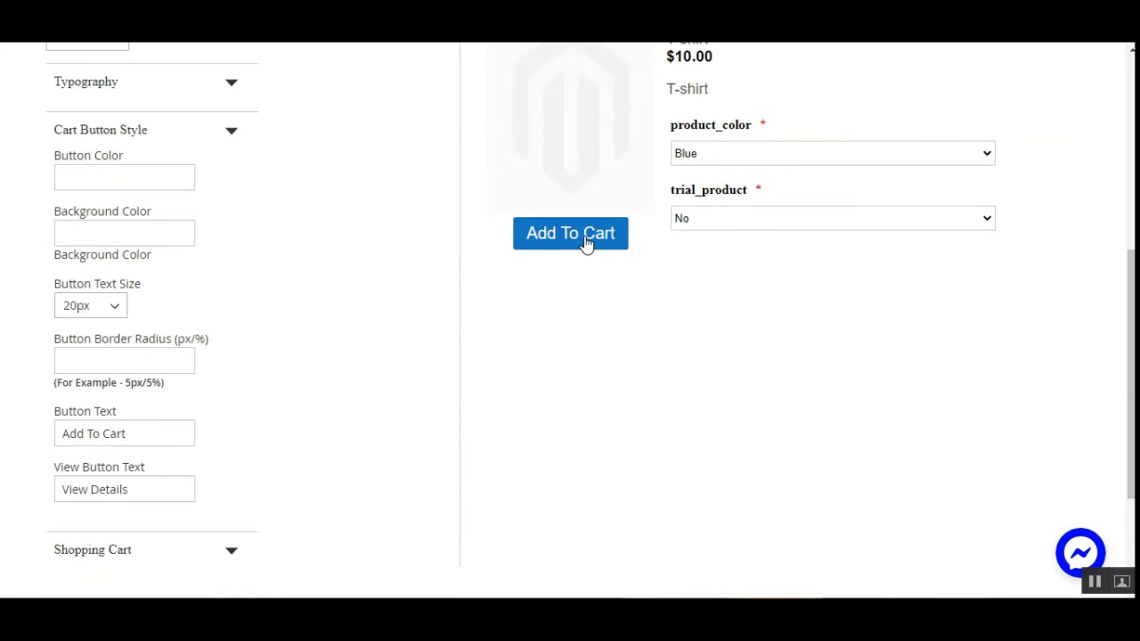
left_click(114, 182)
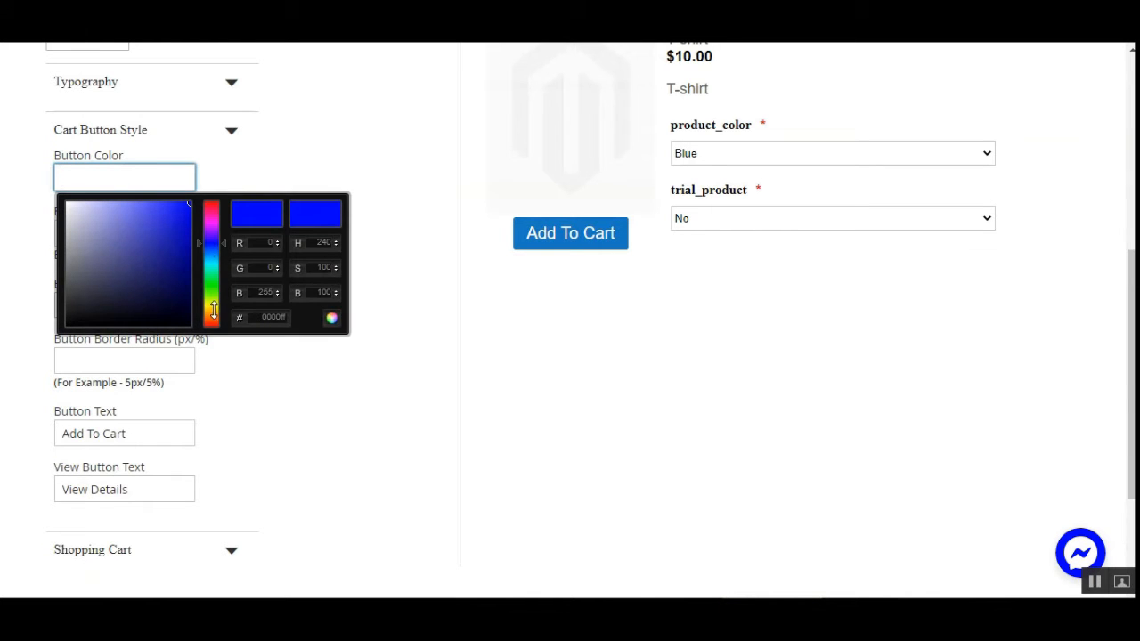
left_click(216, 314)
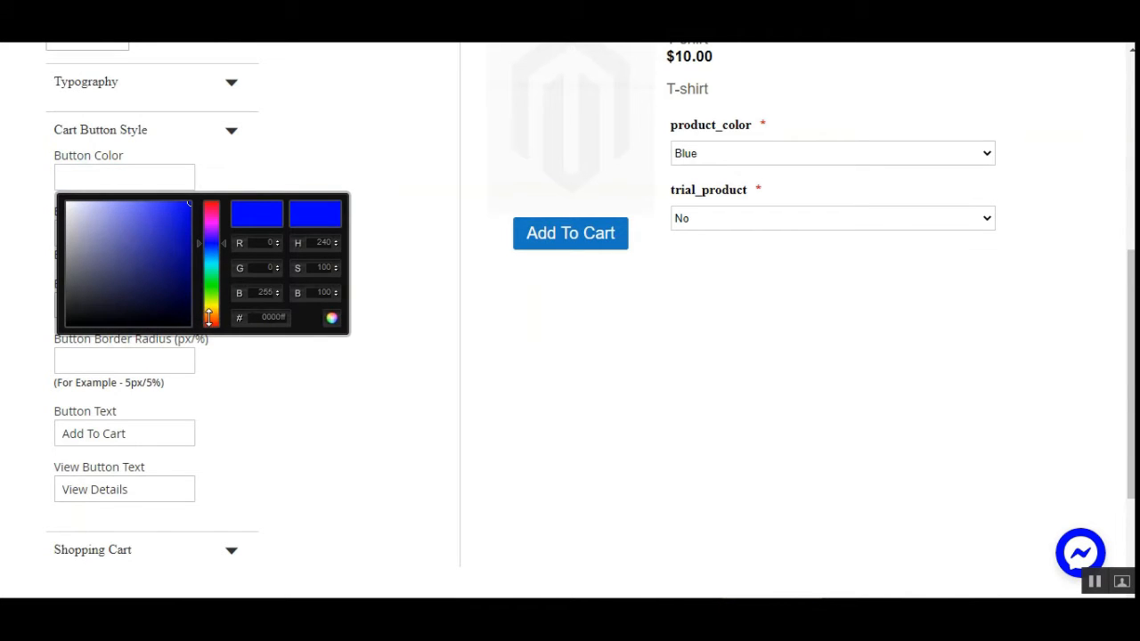
left_click(209, 317)
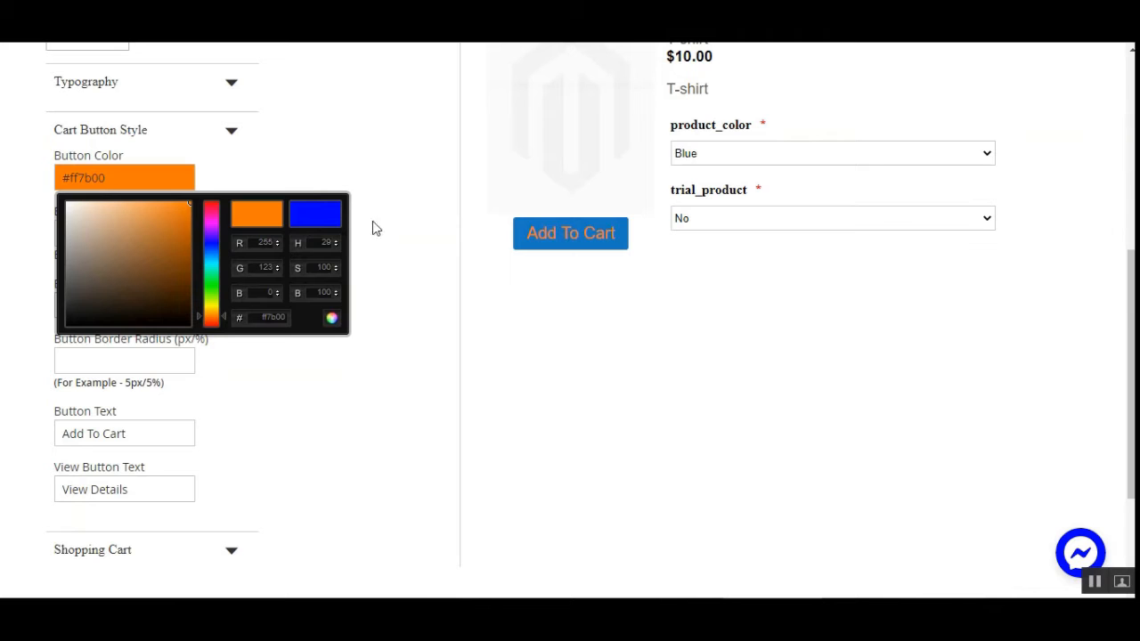
left_click(411, 201)
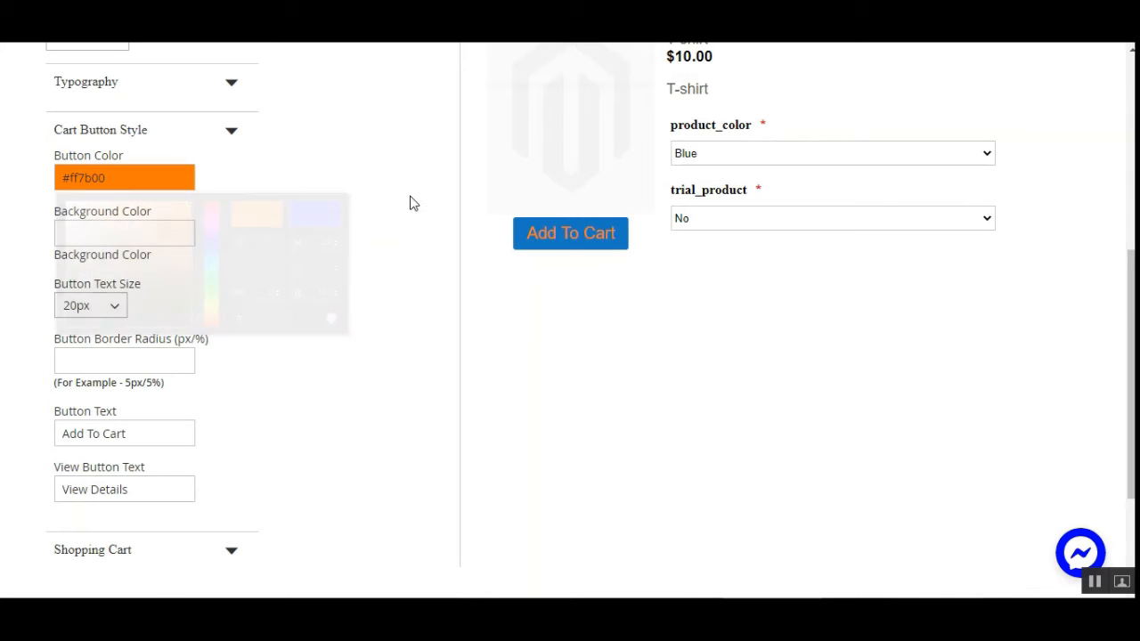
- View the color choices for the cart button's background, and set the button text size to 18px
left_click(149, 236)
left_click(357, 219)
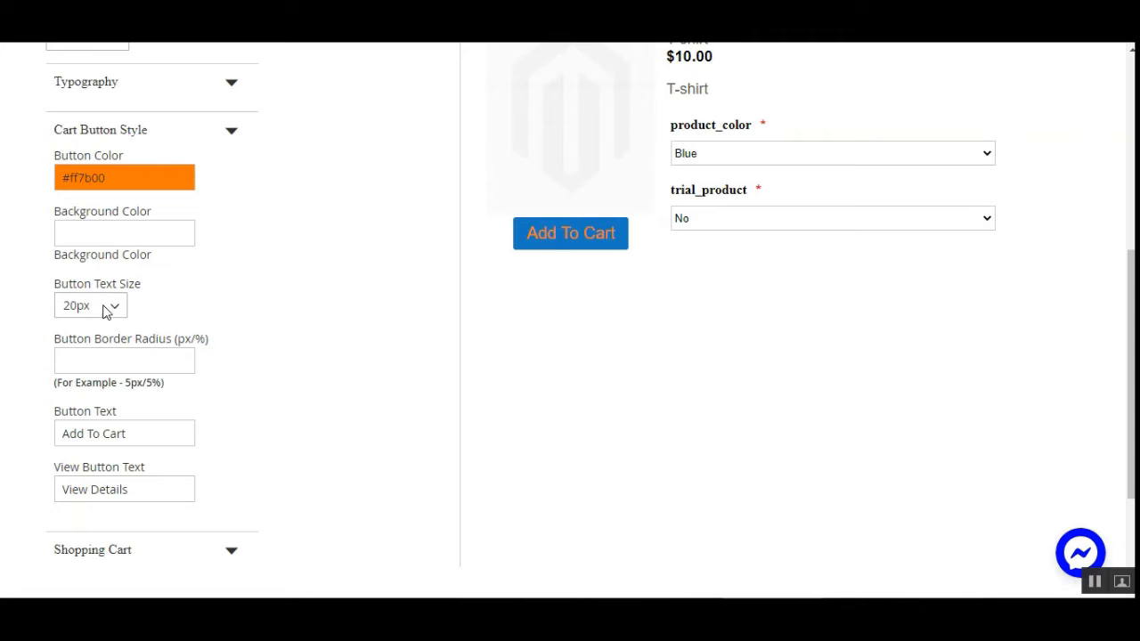
left_click(110, 305)
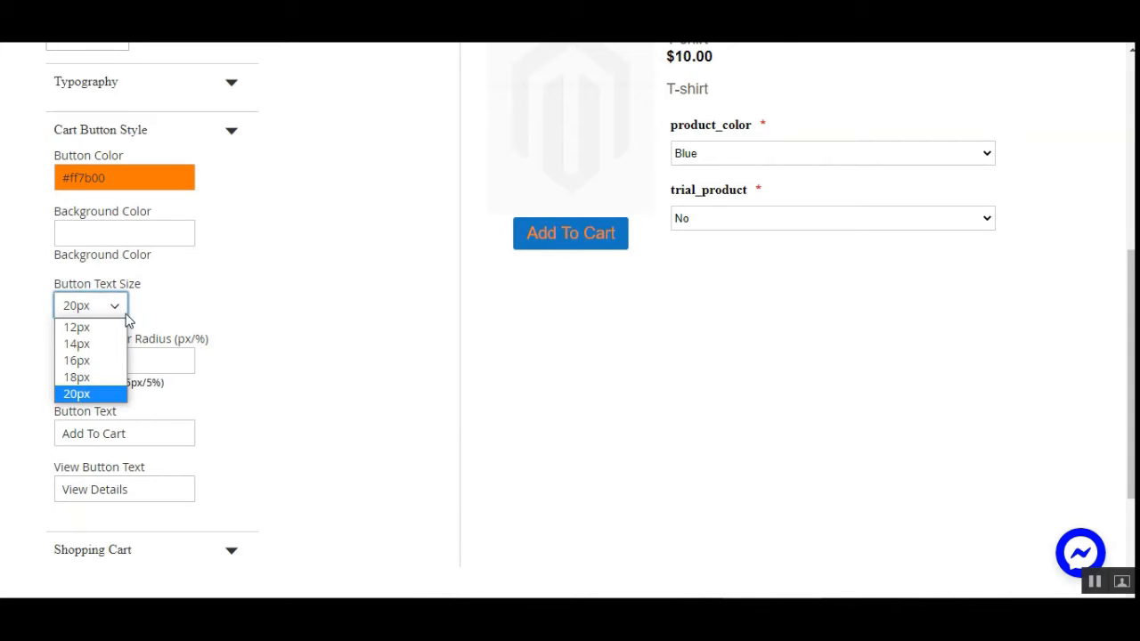
left_click(94, 378)
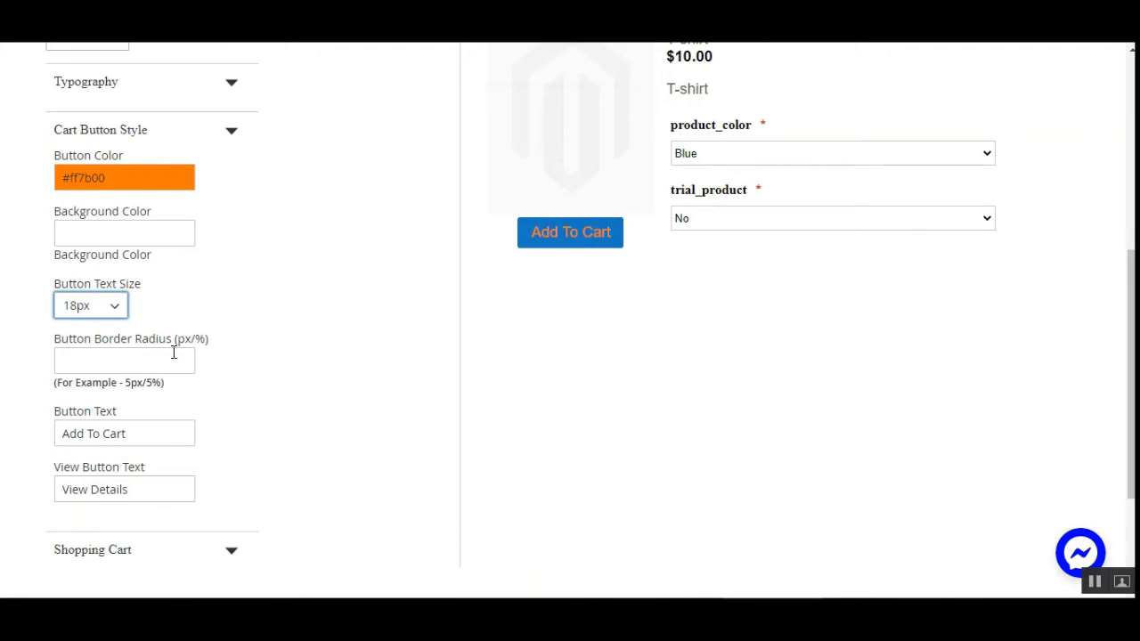
- Review the border radius, Button Text and View Button Text options of the cart button style
left_click(82, 360)
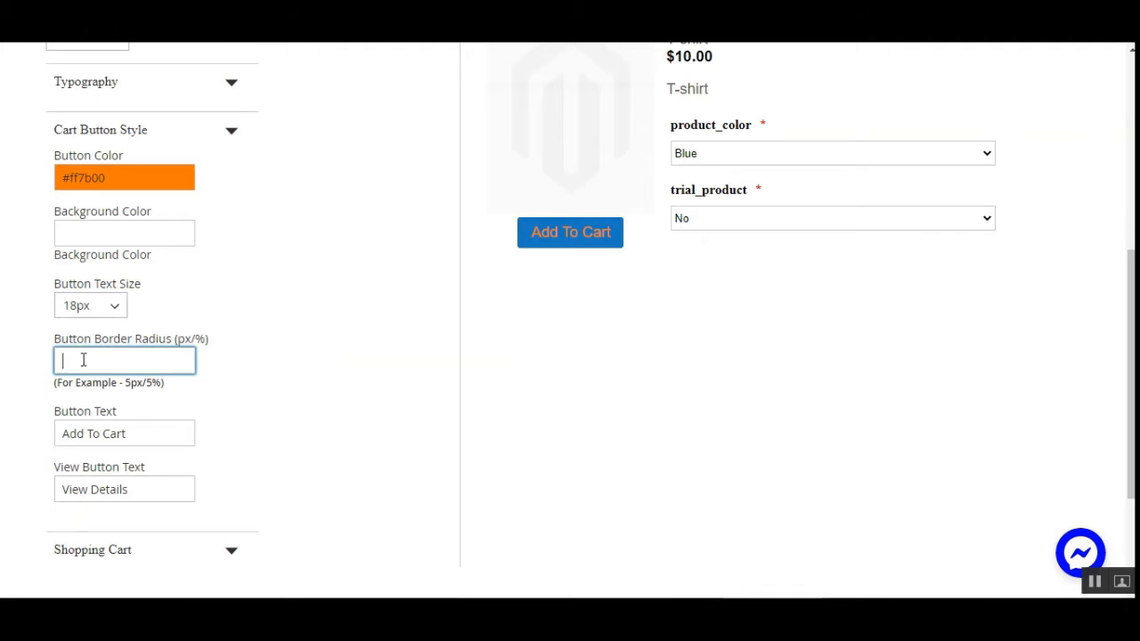
scroll(422, 375, "down", 1)
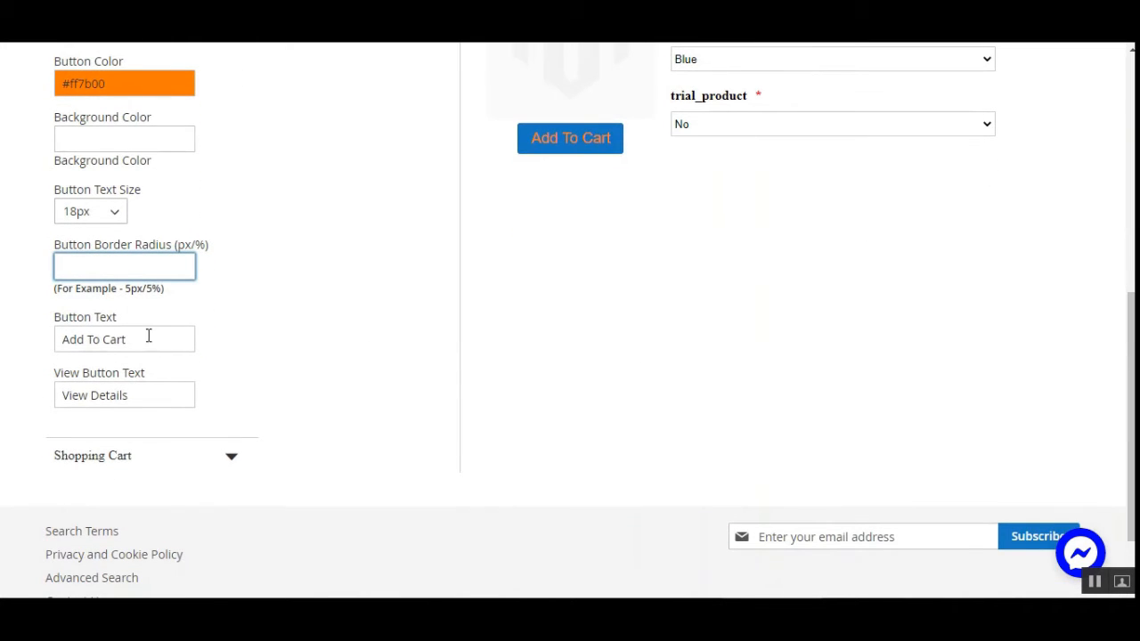
left_click_drag(71, 374, 160, 375)
left_click(161, 374)
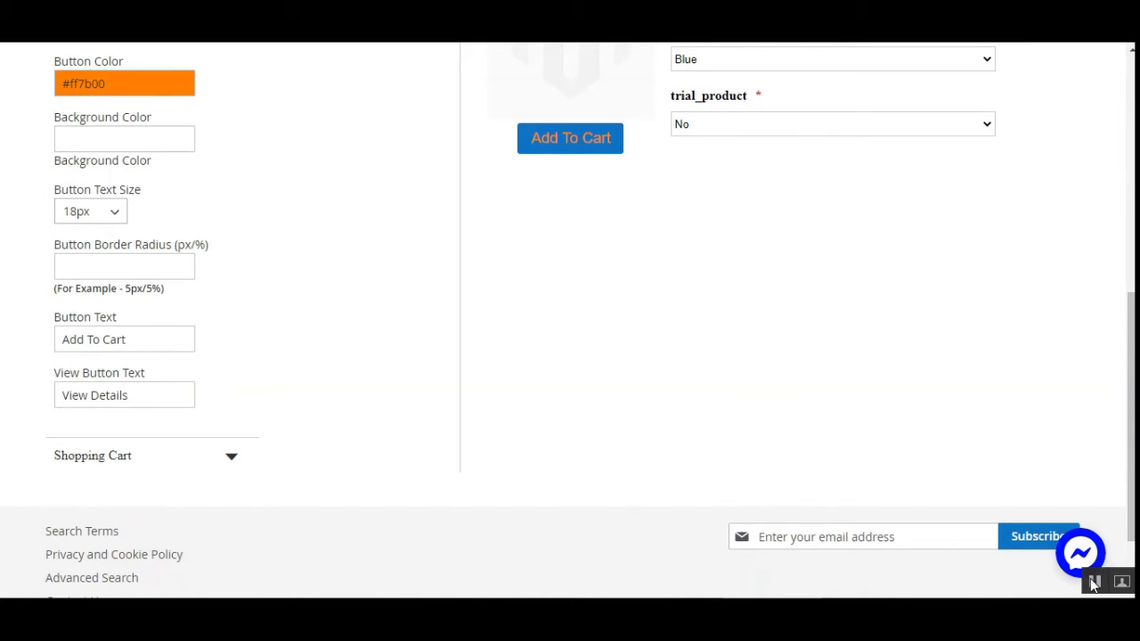
left_click_drag(57, 319, 115, 331)
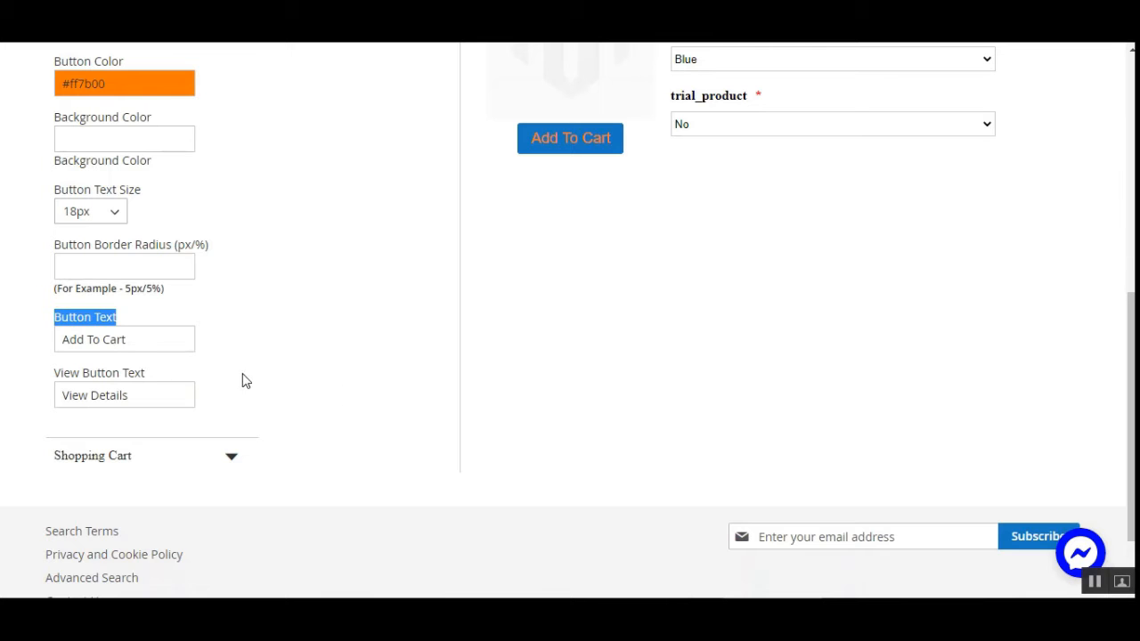
- Check the View Button Text option against the image template, opening and closing the T-shirt's details popup from the preview
left_click(1095, 582)
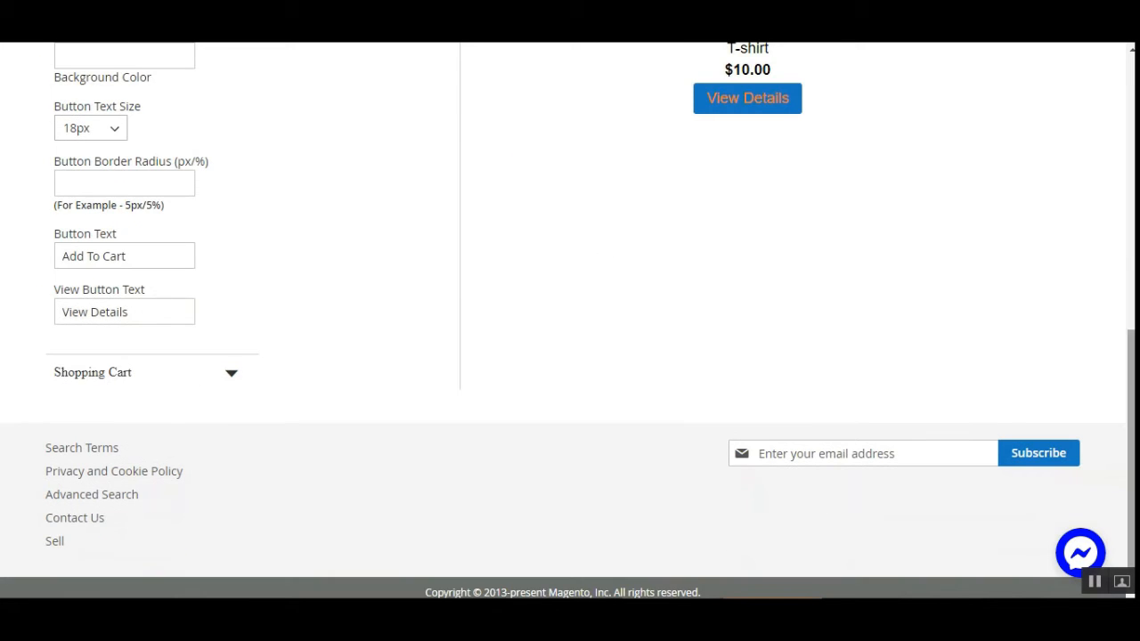
scroll(91, 356, "up", 5)
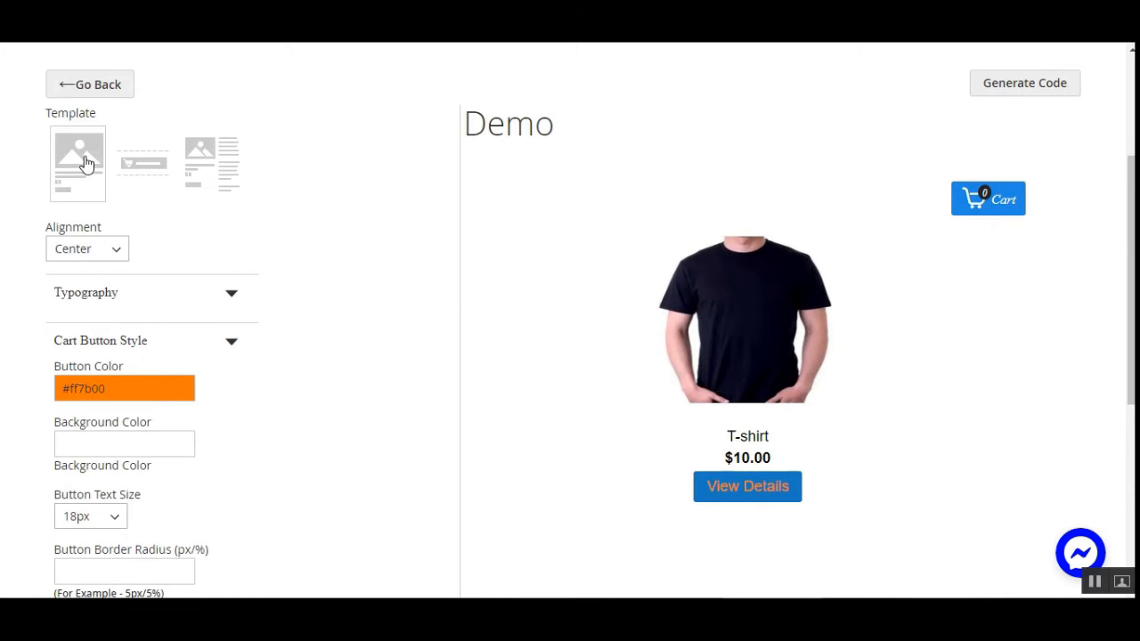
scroll(1102, 352, "down", 3)
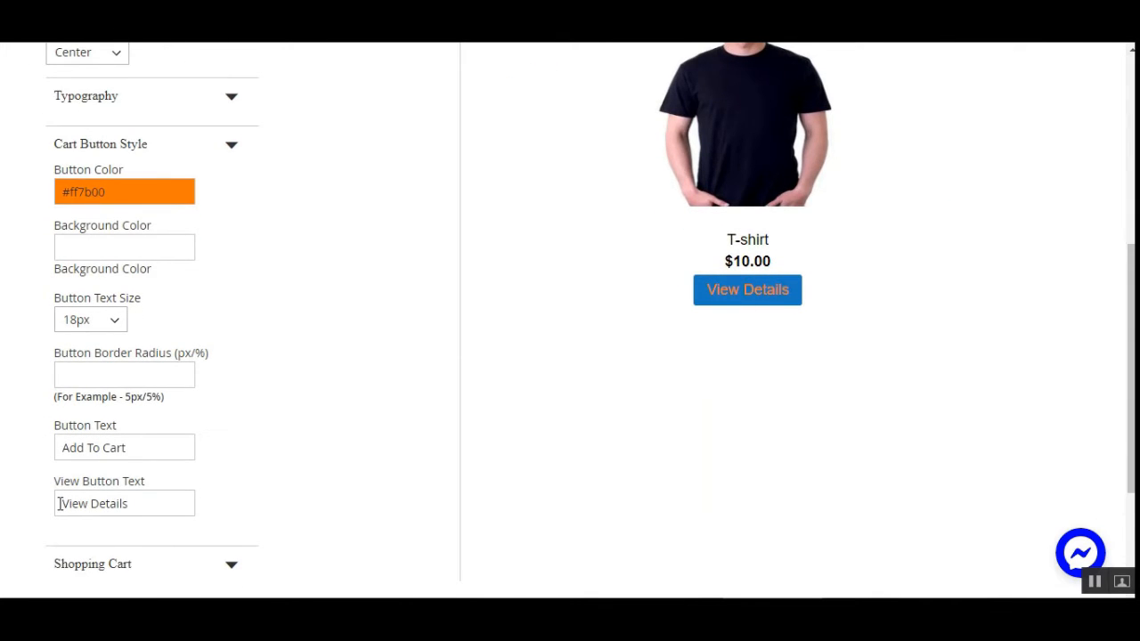
left_click_drag(59, 504, 125, 504)
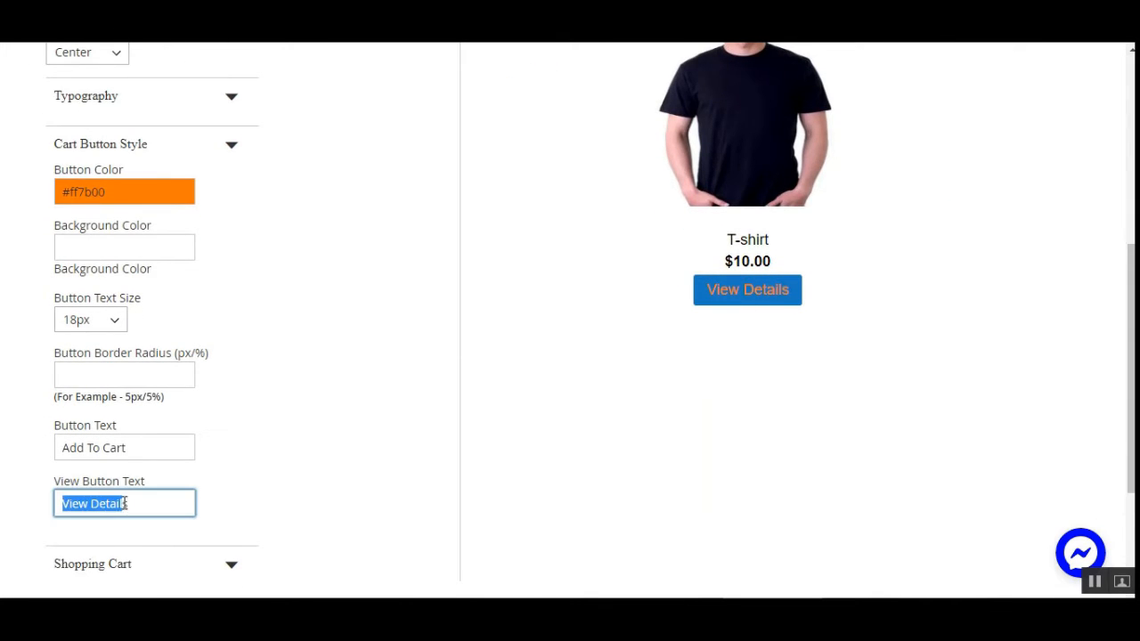
left_click(740, 297)
scroll(901, 431, "up", 2)
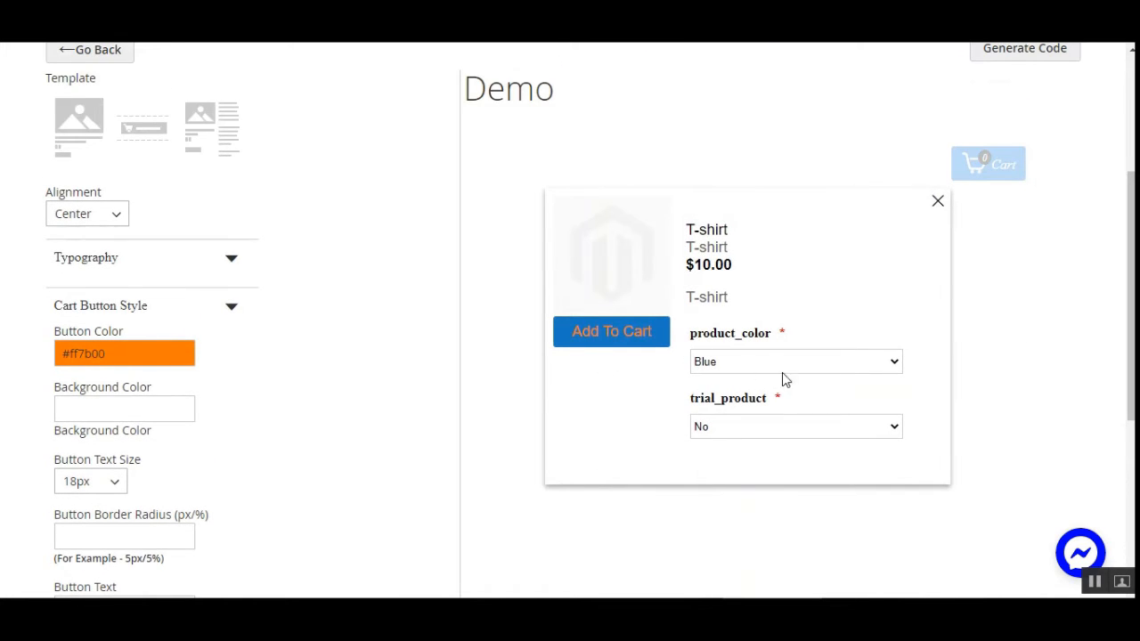
left_click(936, 203)
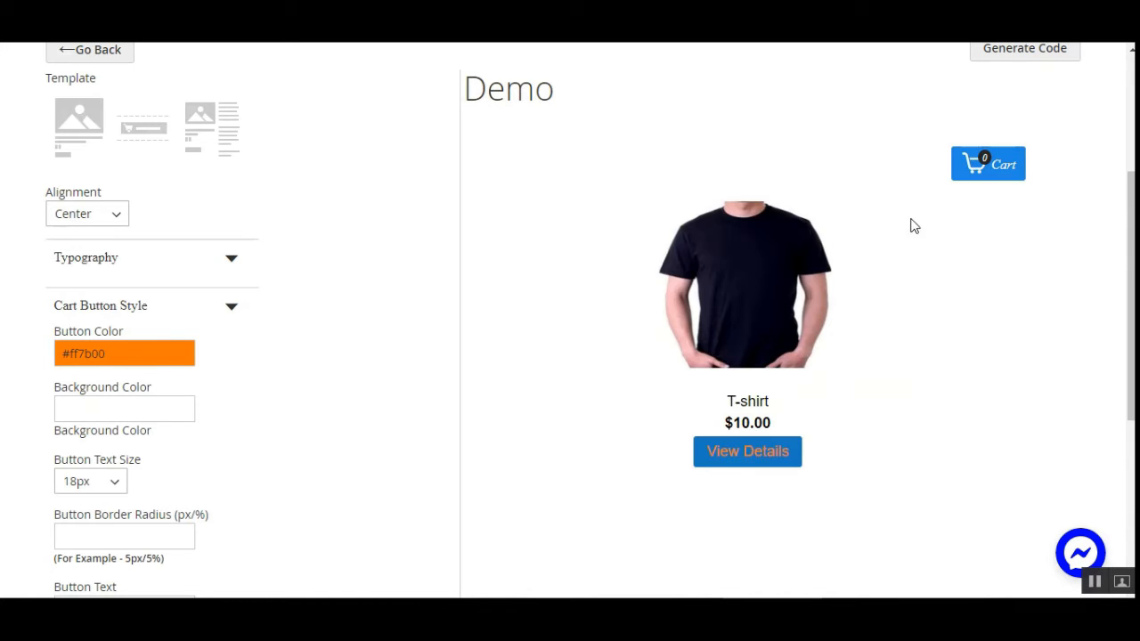
- Try the options-only template, return to the image template, and open and close its product details popup
left_click(147, 131)
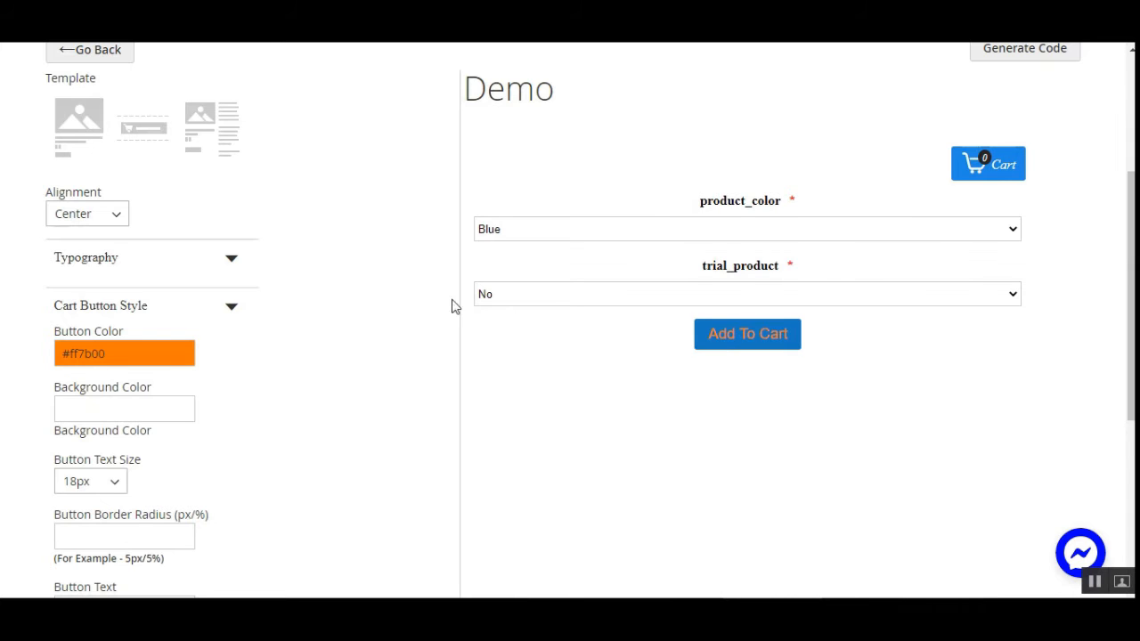
left_click(94, 153)
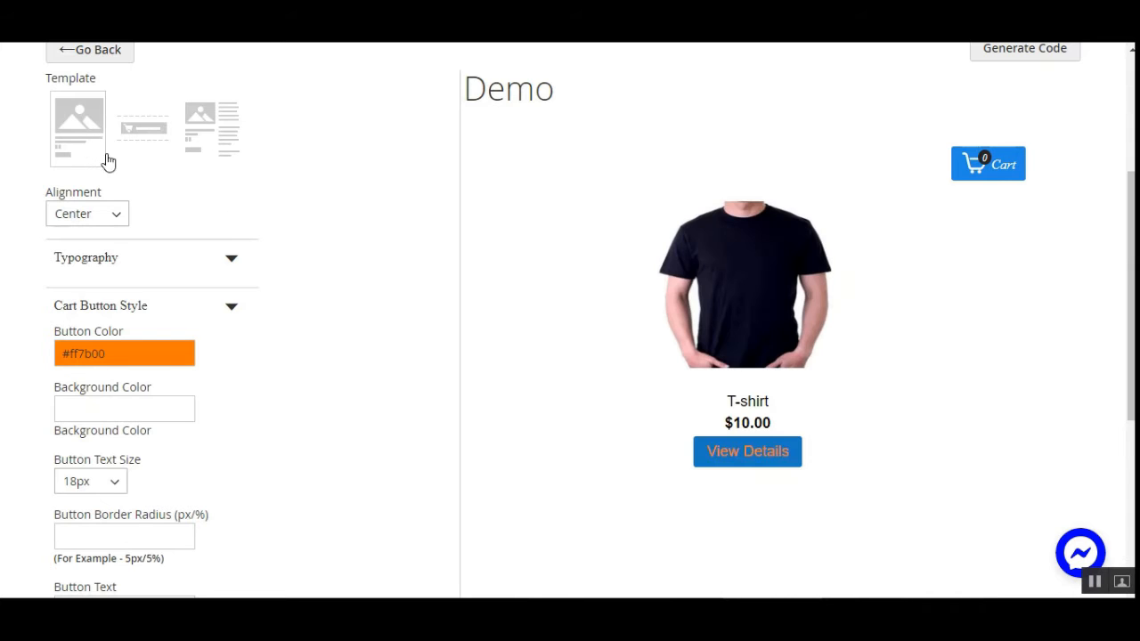
left_click(757, 458)
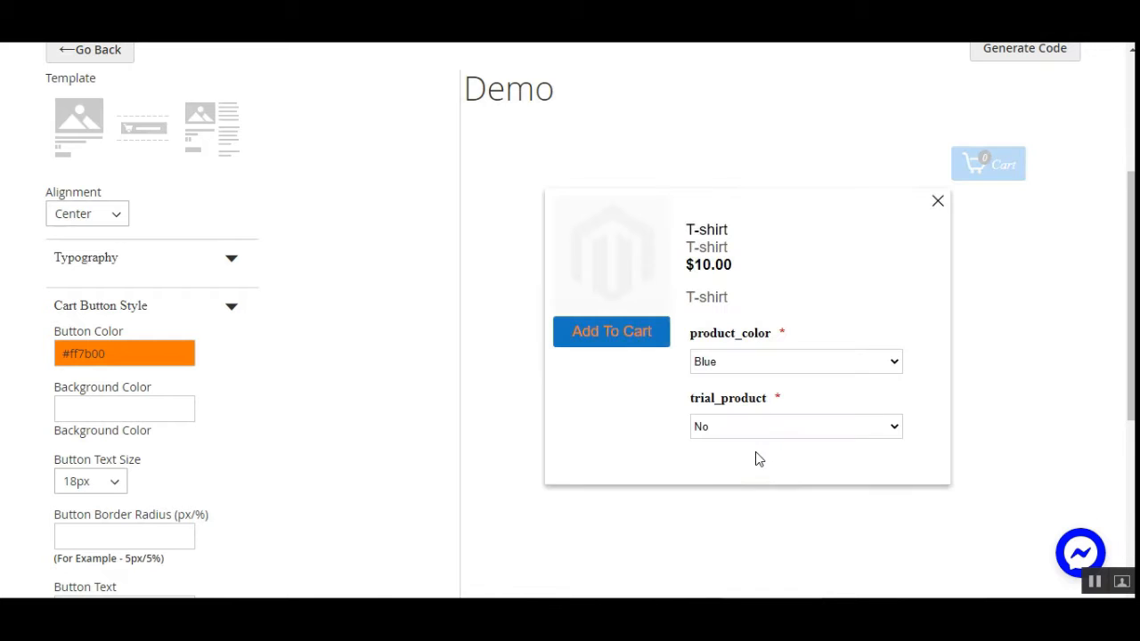
left_click(937, 203)
- Preview the full product details template and the options-only template, and switch back to the image template
left_click(223, 145)
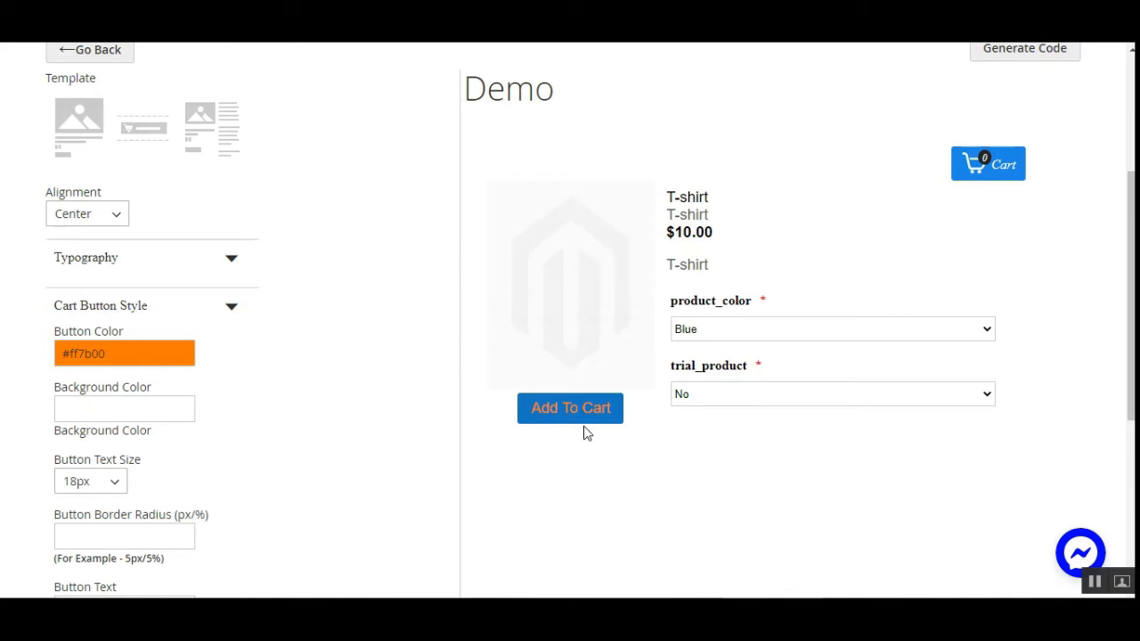
left_click(145, 126)
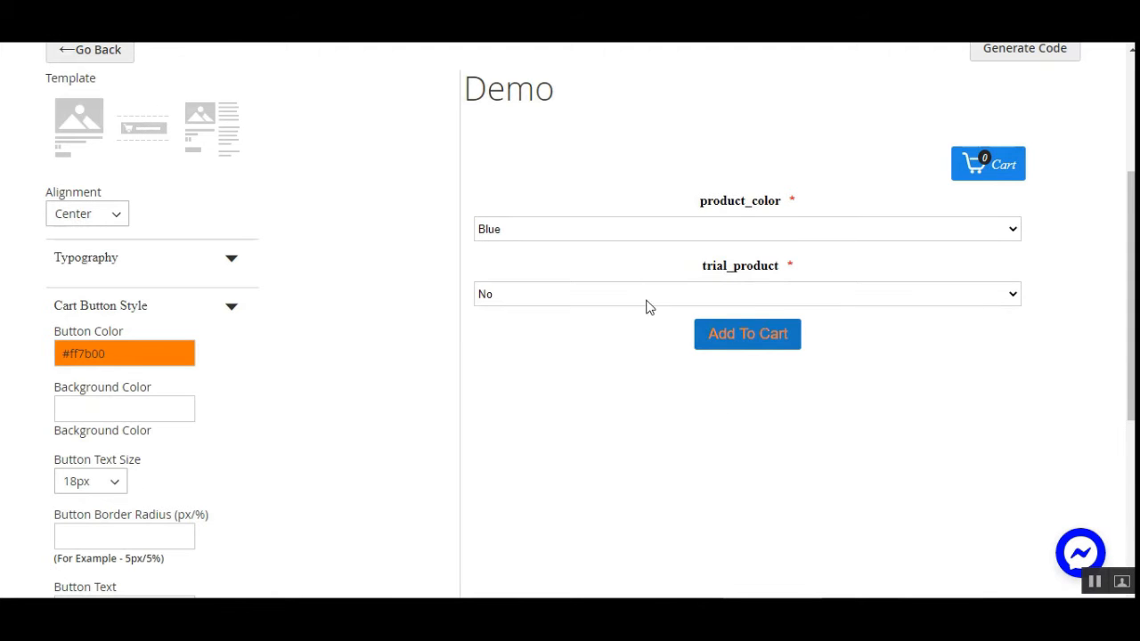
left_click(73, 132)
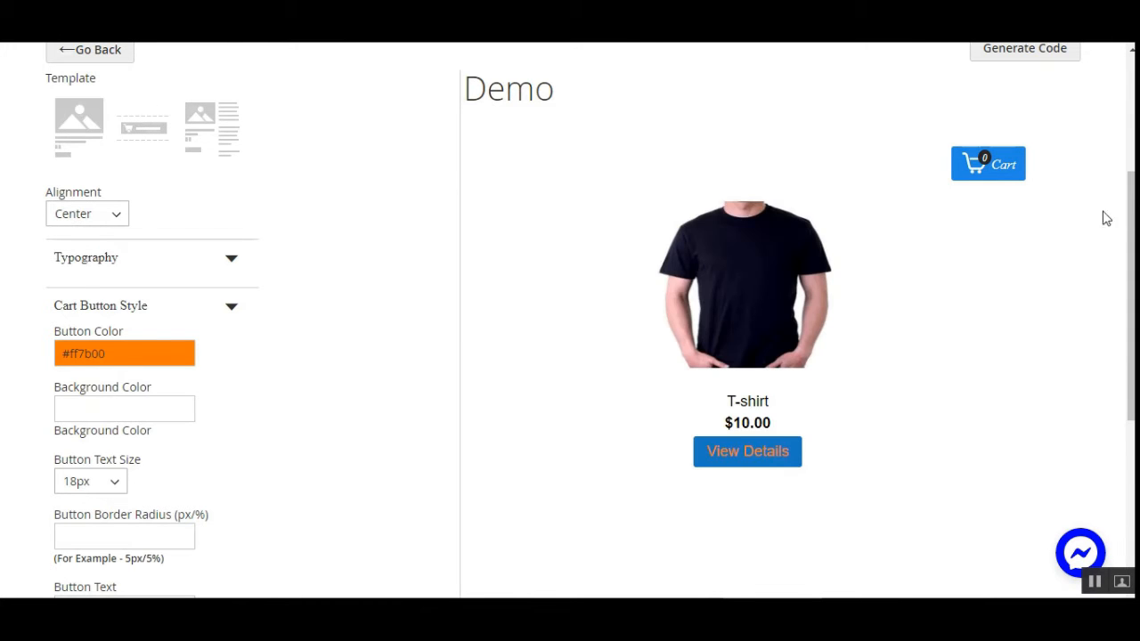
- Collapse the Cart Button Style settings and expand the Shopping Cart settings
scroll(1104, 219, "down", 1)
scroll(569, 321, "down", 4)
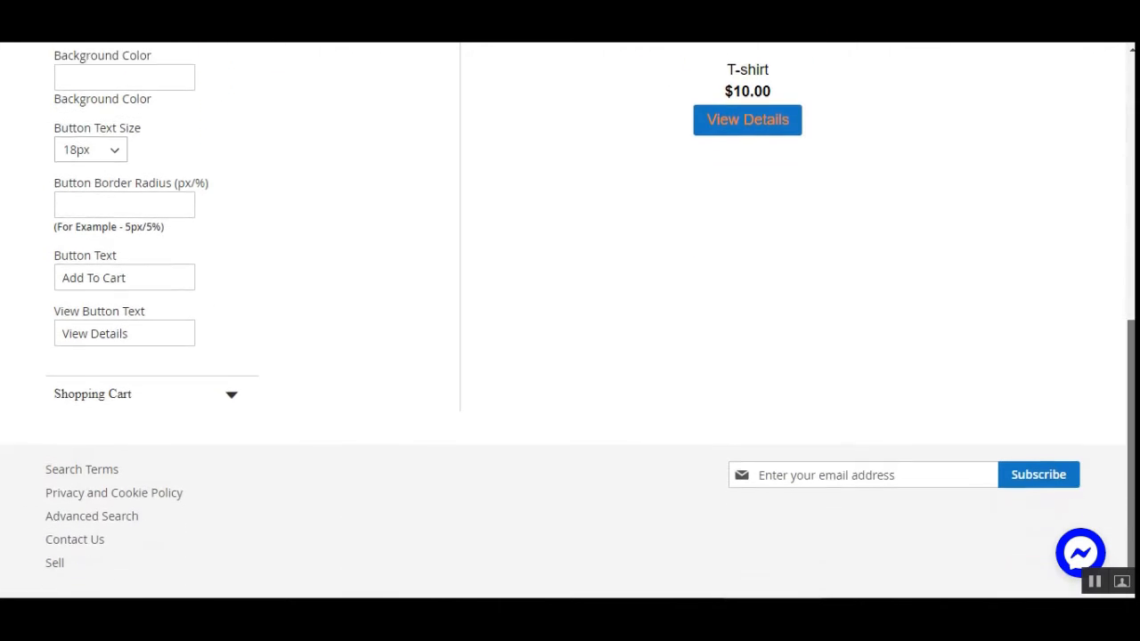
scroll(125, 178, "up", 2)
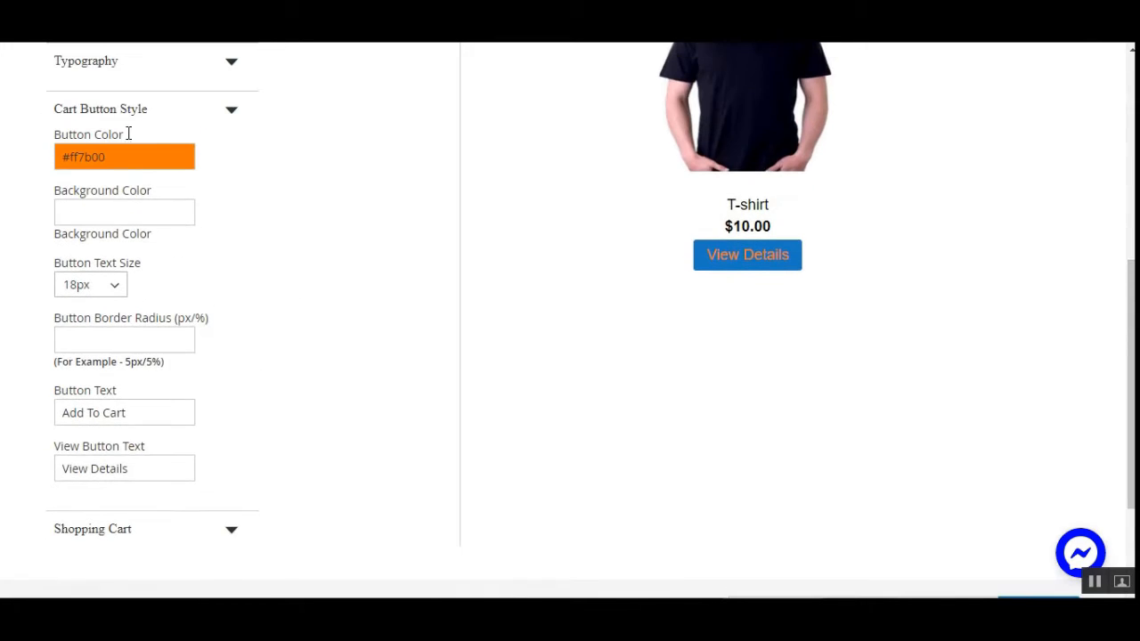
left_click(231, 113)
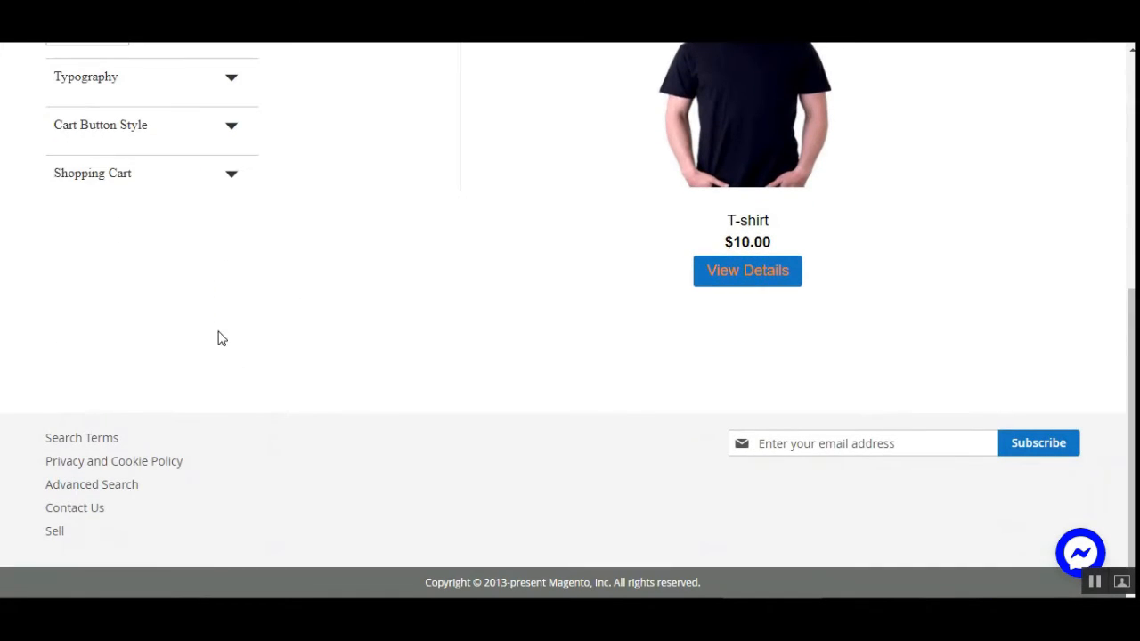
left_click(230, 174)
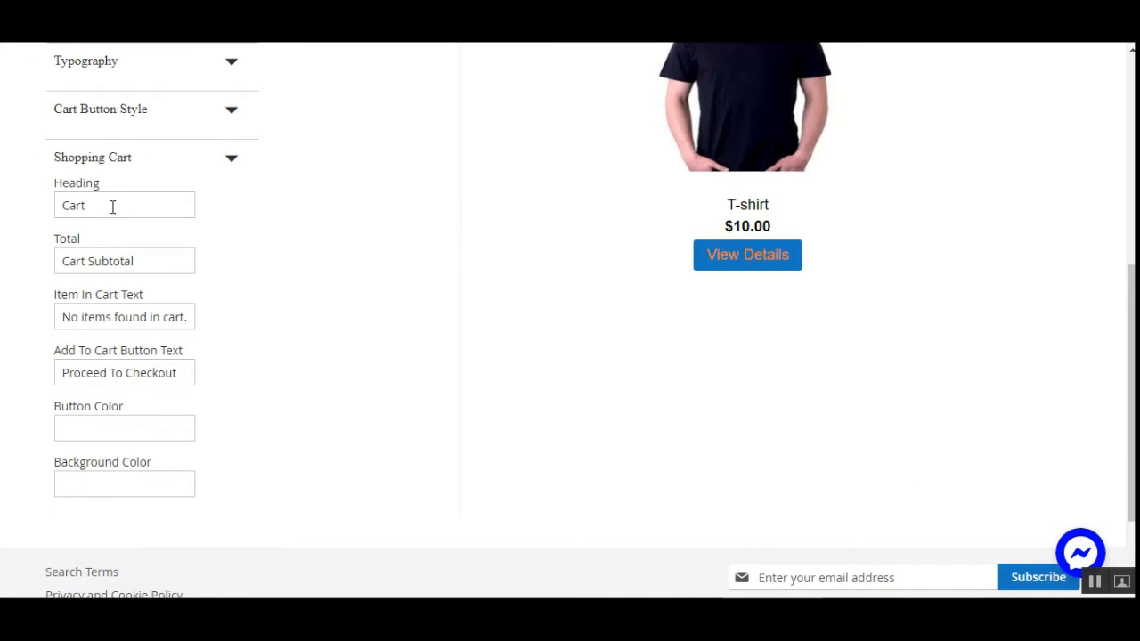
- Review the Shopping Cart options for the heading, total, Item In Cart Text and Add To Cart Button Text
scroll(300, 433, "up", 2)
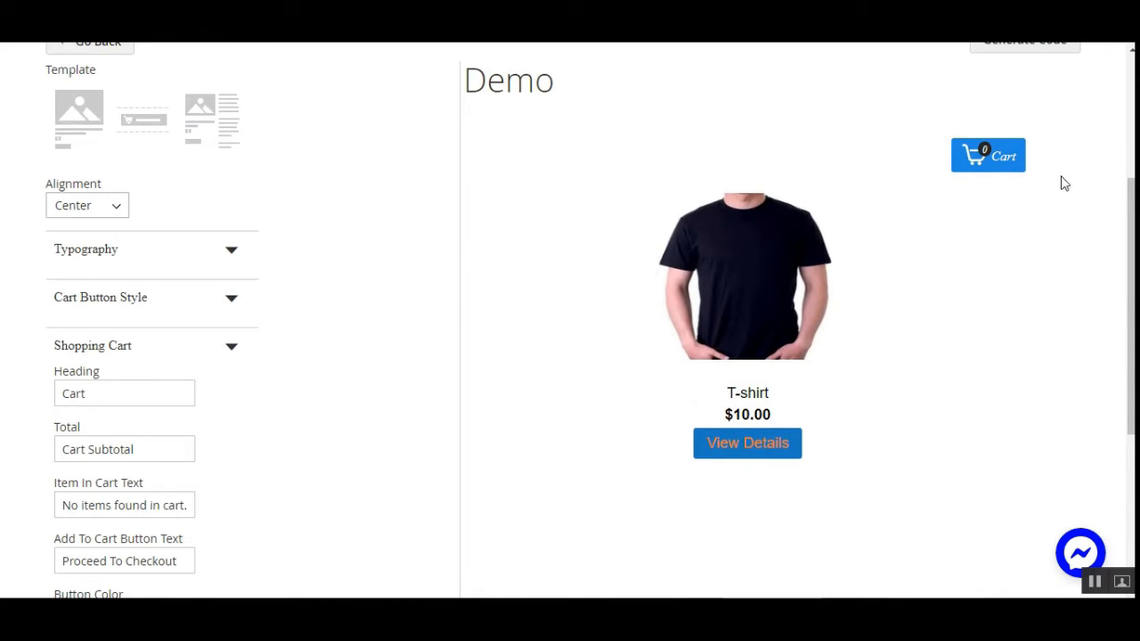
left_click_drag(1130, 260, 1132, 301)
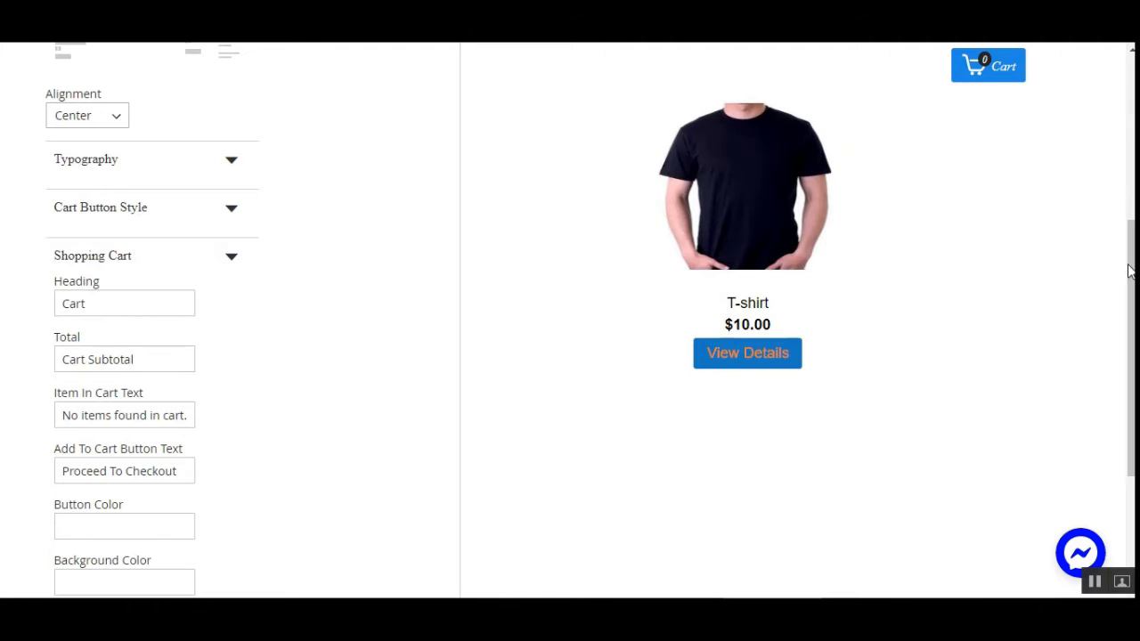
left_click_drag(1128, 272, 1129, 300)
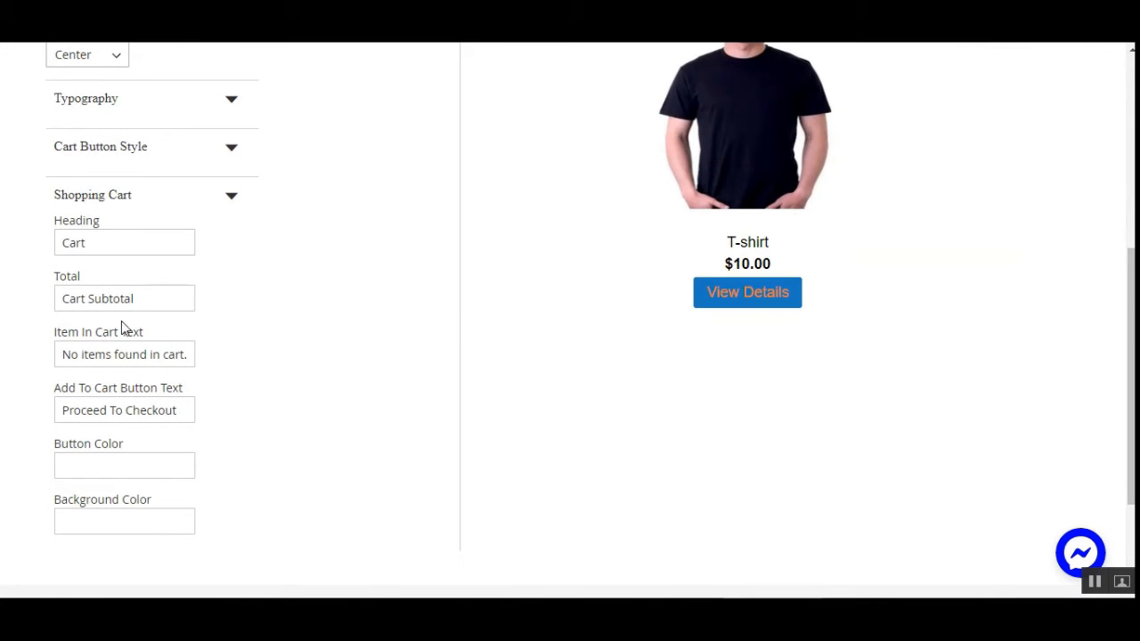
left_click_drag(146, 304, 47, 307)
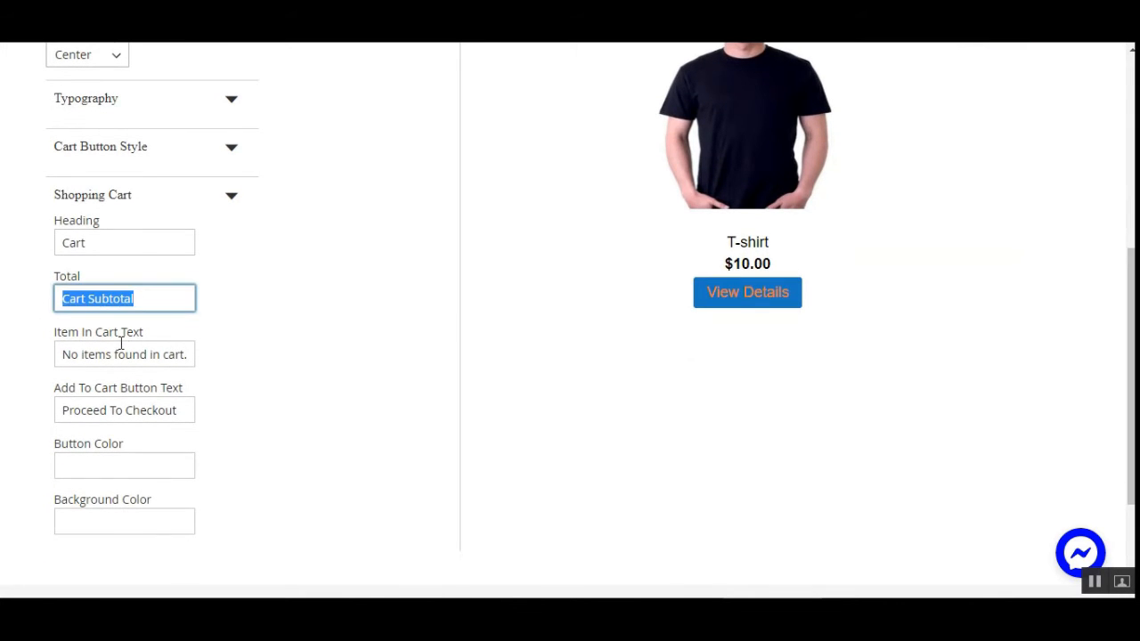
left_click_drag(69, 354, 254, 347)
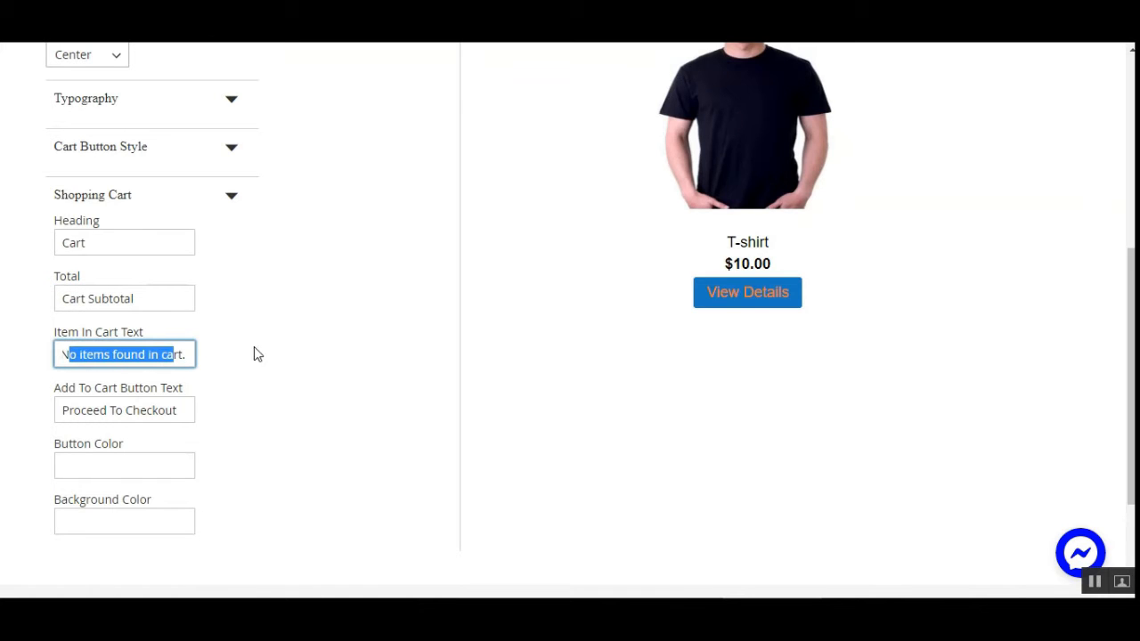
left_click(255, 348)
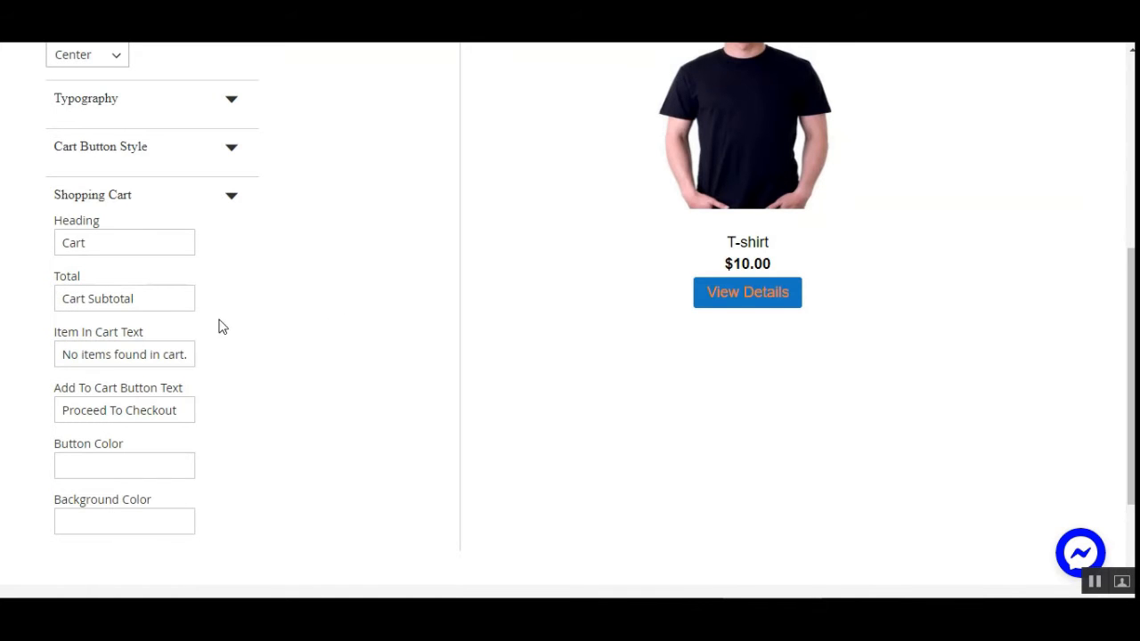
left_click_drag(69, 354, 356, 356)
left_click(357, 356)
left_click_drag(68, 393, 188, 399)
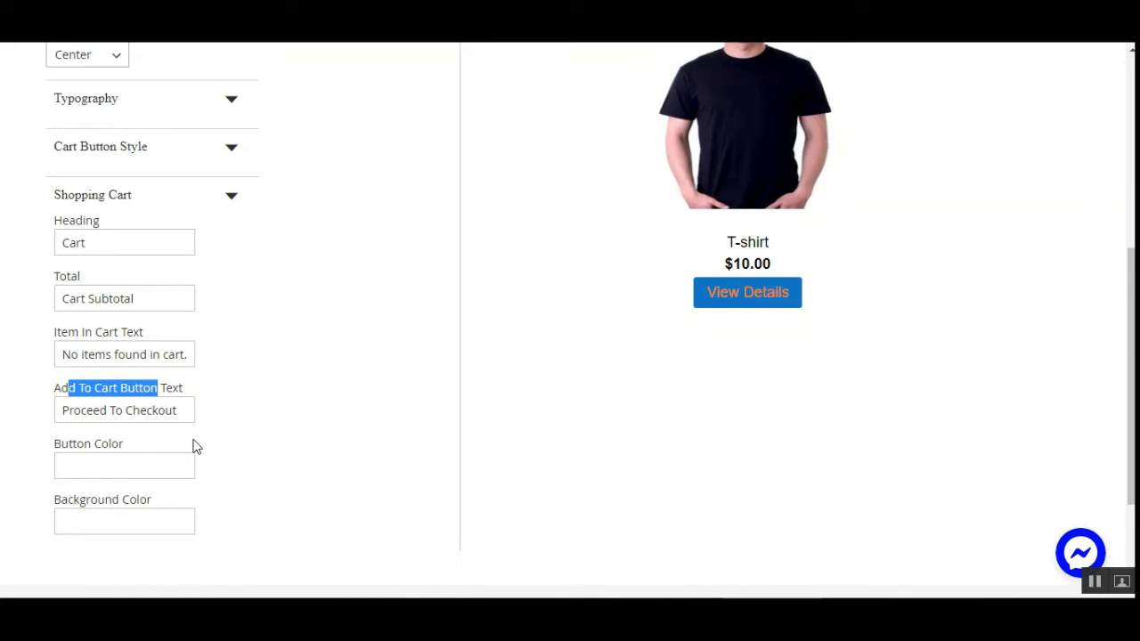
- Switch the buy button to the template showing only the product options and the Add To Cart button
scroll(369, 412, "up", 3)
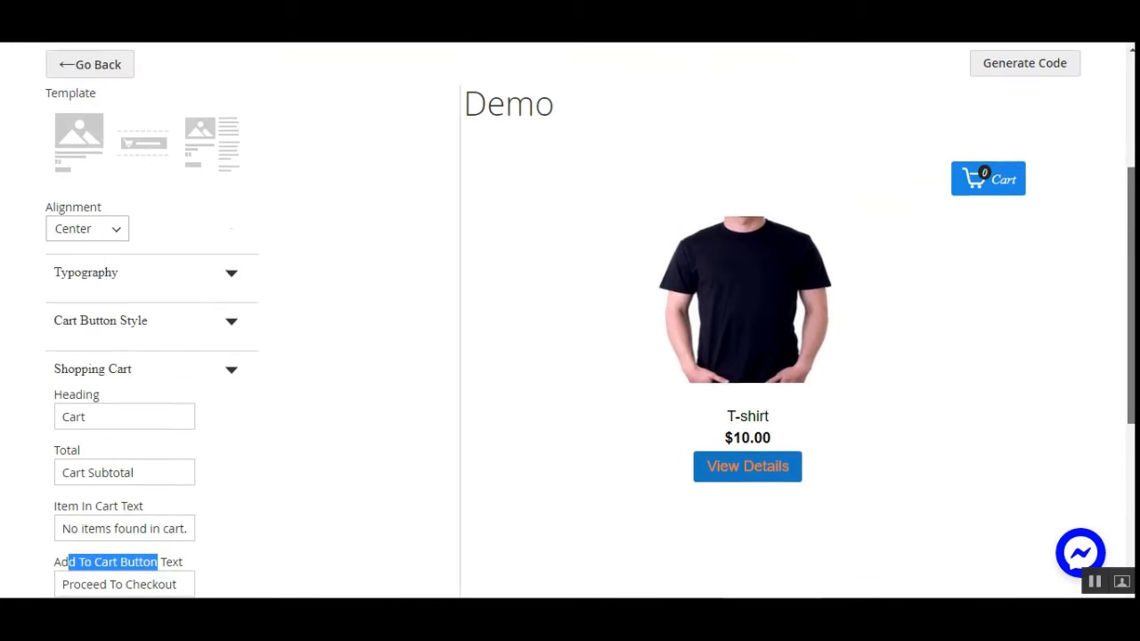
scroll(1127, 326, "down", 2)
scroll(101, 293, "up", 2)
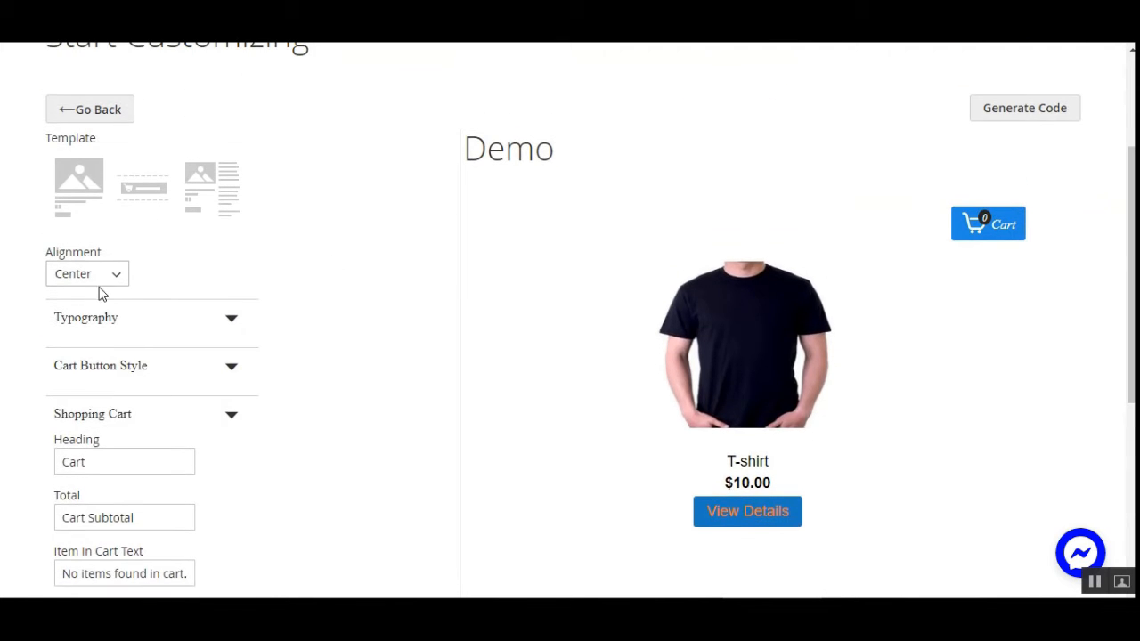
left_click(148, 196)
scroll(694, 258, "down", 2)
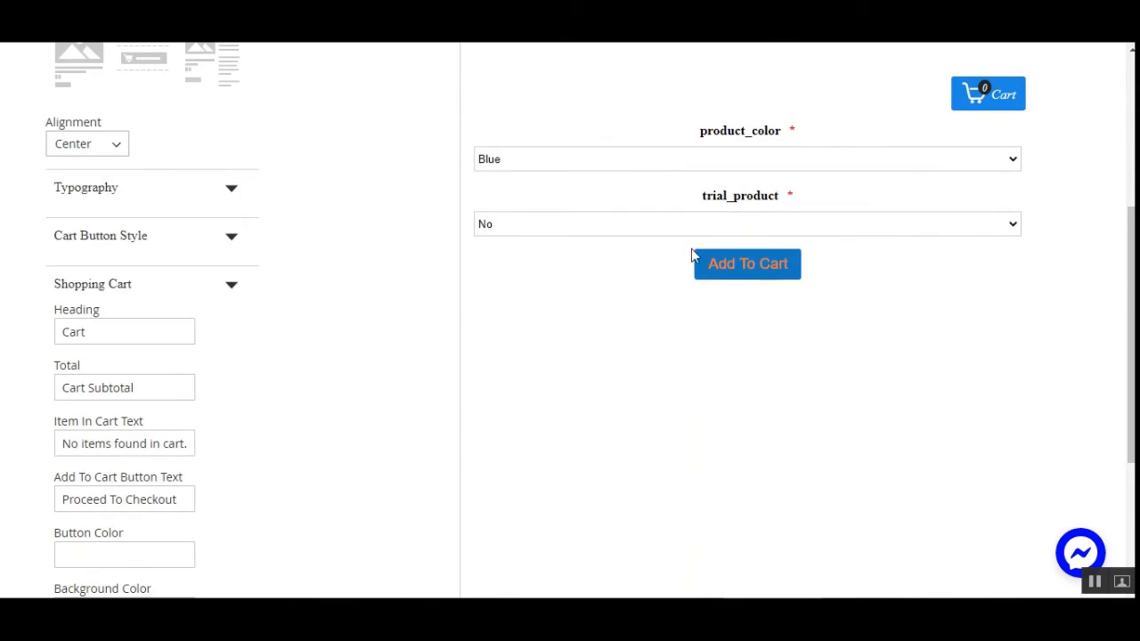
- View the color choices for the shopping cart's Button Color and Background Color without picking any
mouse_move(1130, 351)
left_mouse_down()
mouse_move(1131, 380)
mouse_move(1131, 252)
mouse_move(1131, 352)
left_mouse_up()
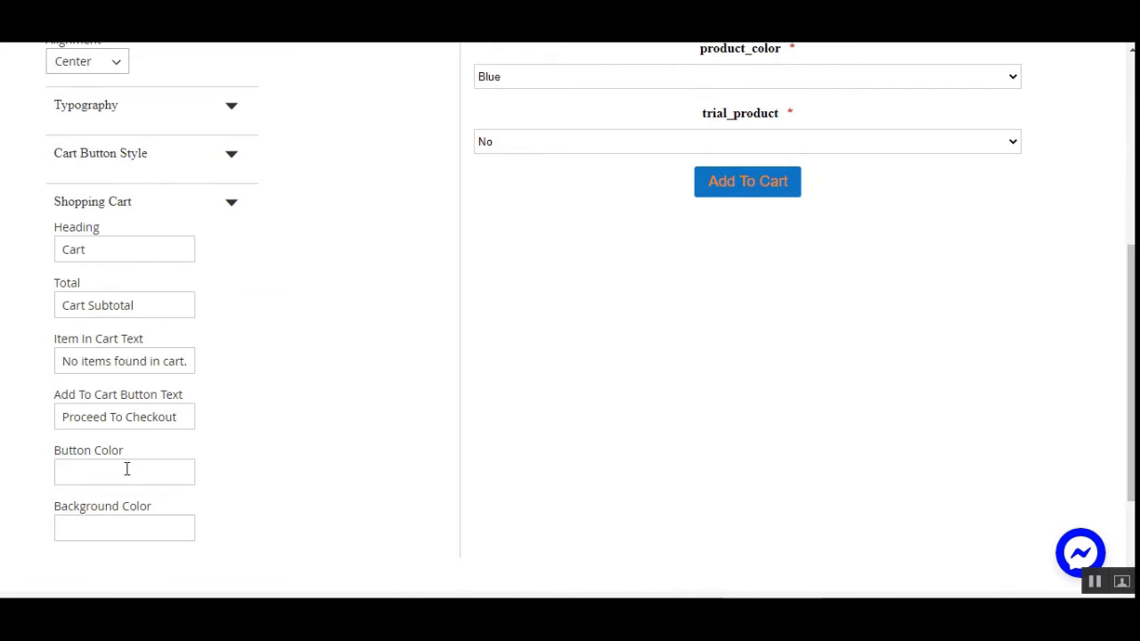
left_click(93, 478)
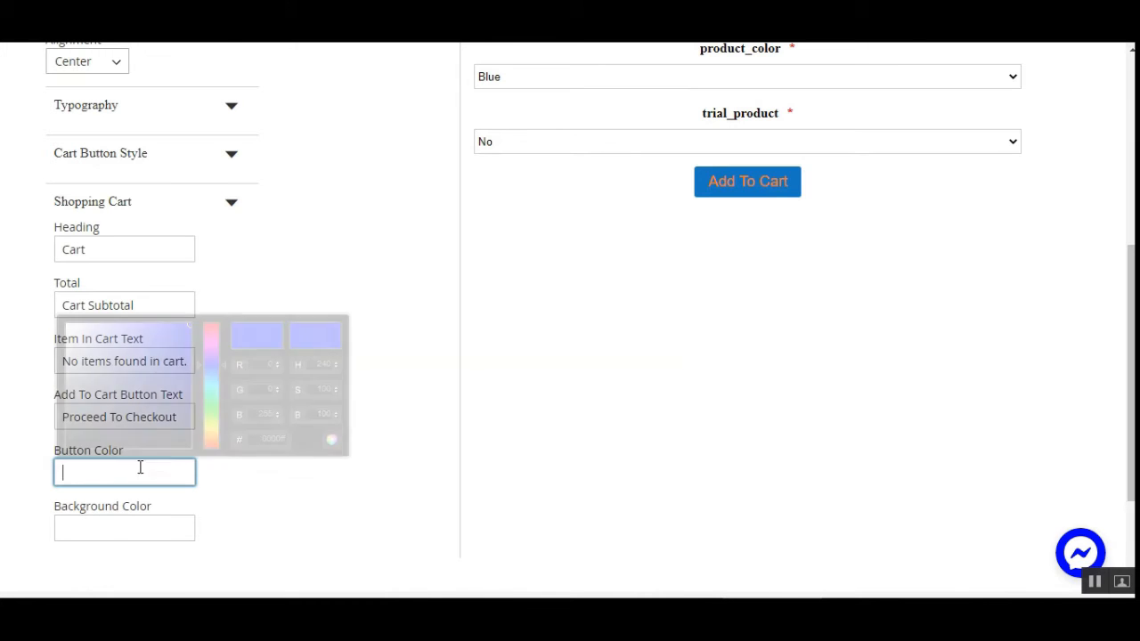
left_click(125, 532)
left_click(394, 297)
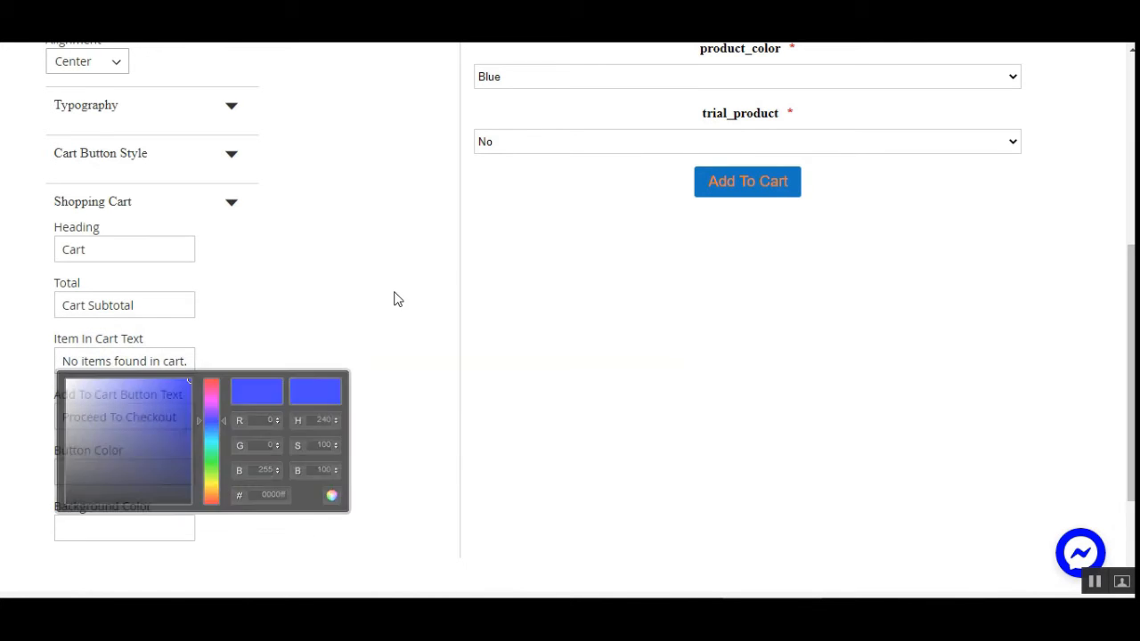
- Generate the buy button's embed code and select the whole code
scroll(570, 321, "up", 3)
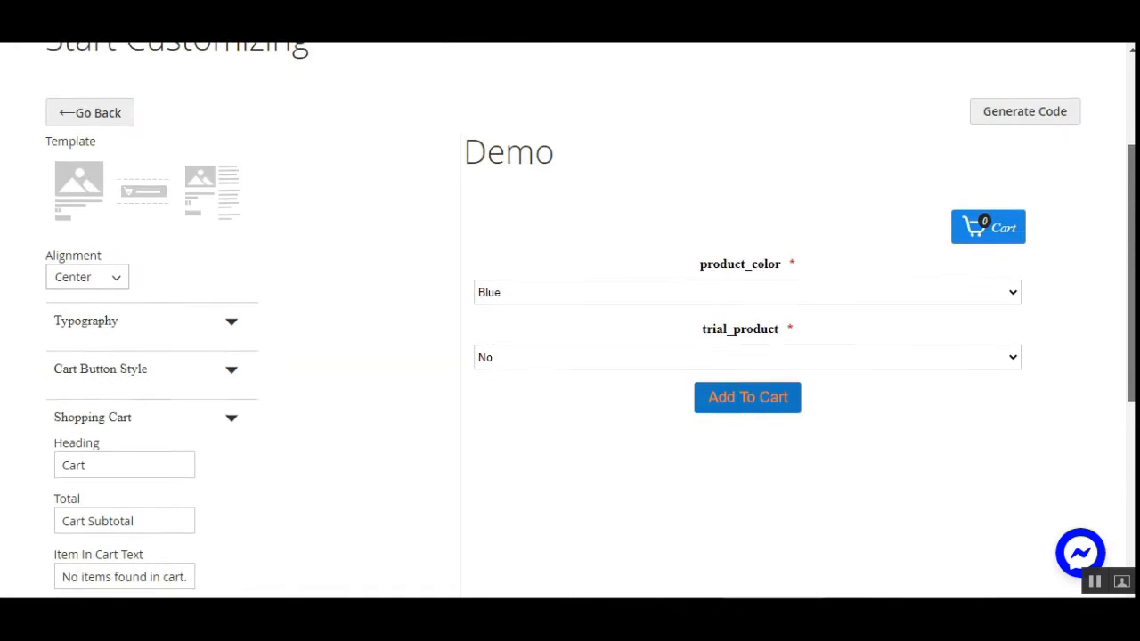
scroll(570, 321, "down", 1)
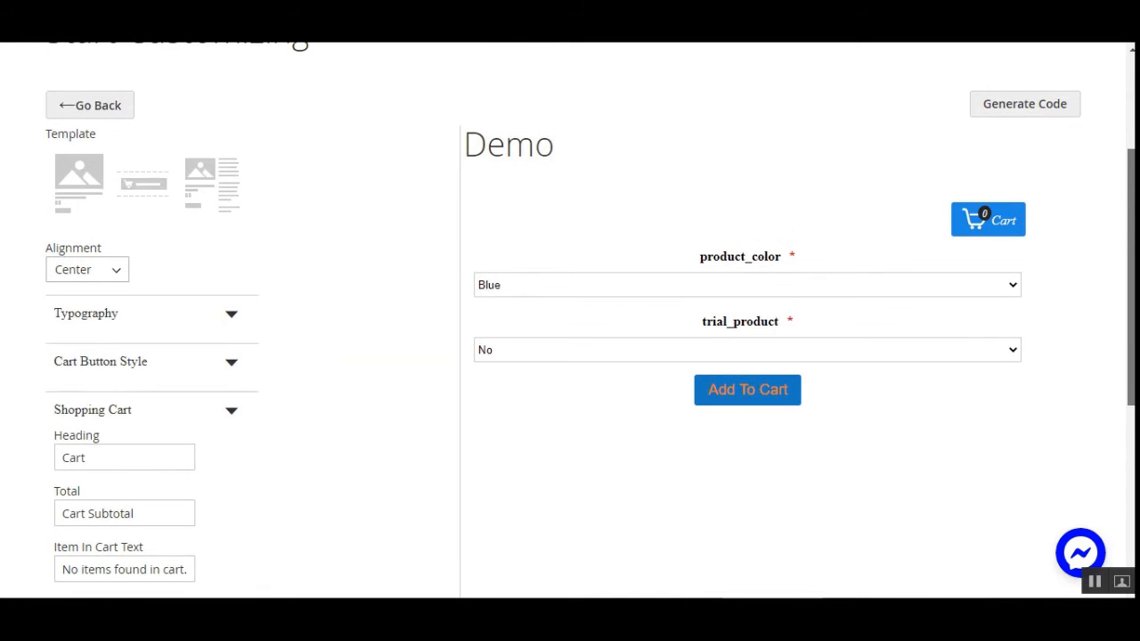
scroll(570, 321, "down", 1)
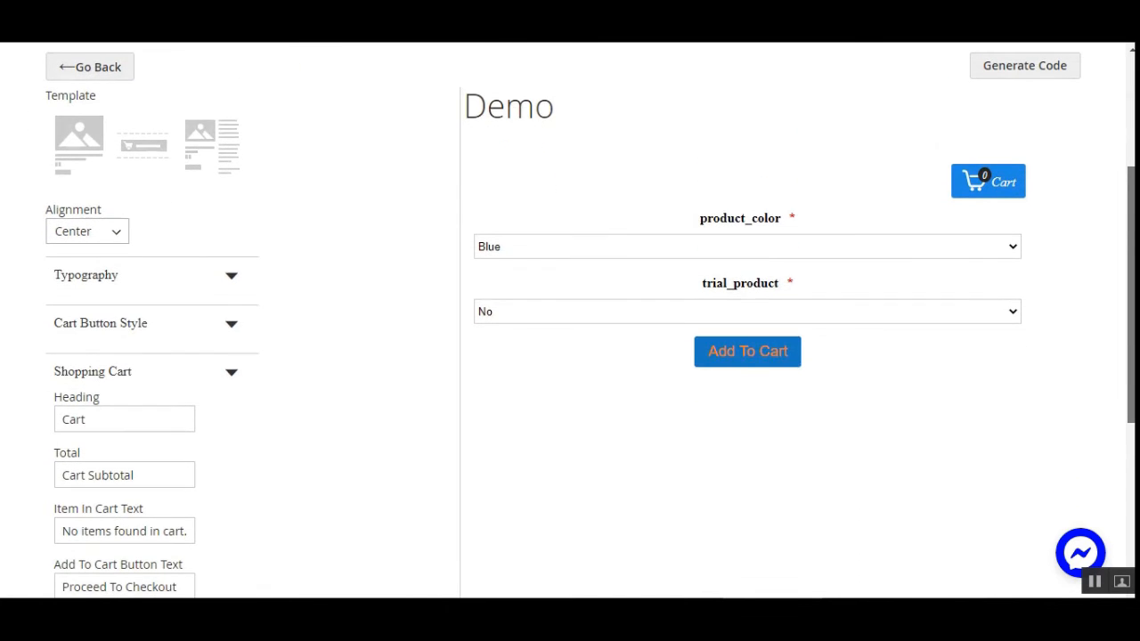
scroll(1119, 280, "up", 1)
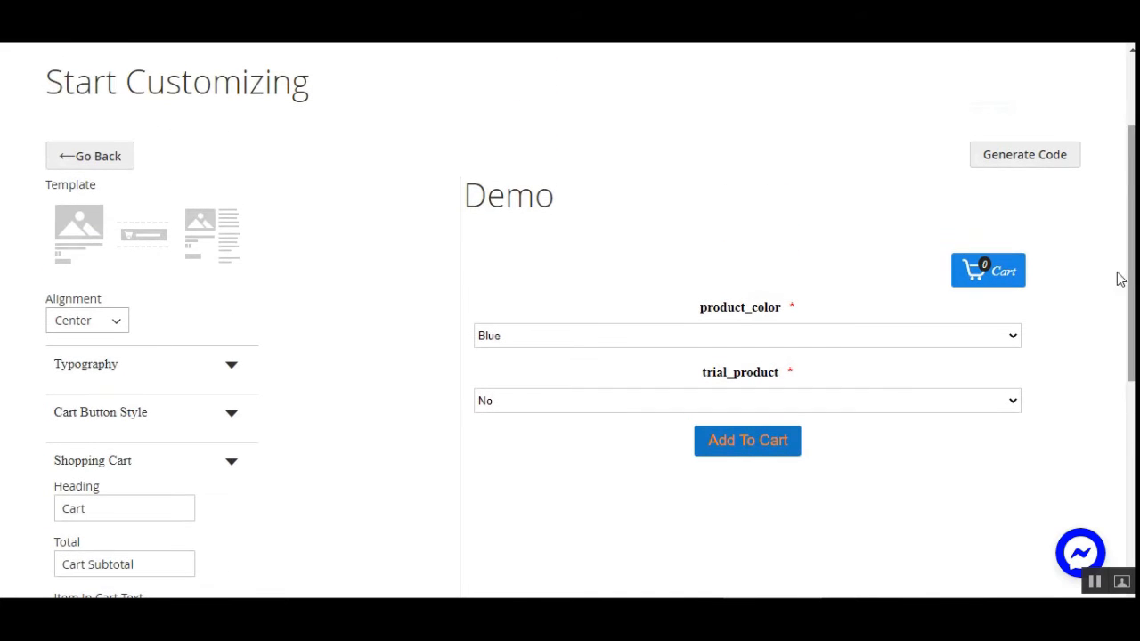
left_click(1028, 163)
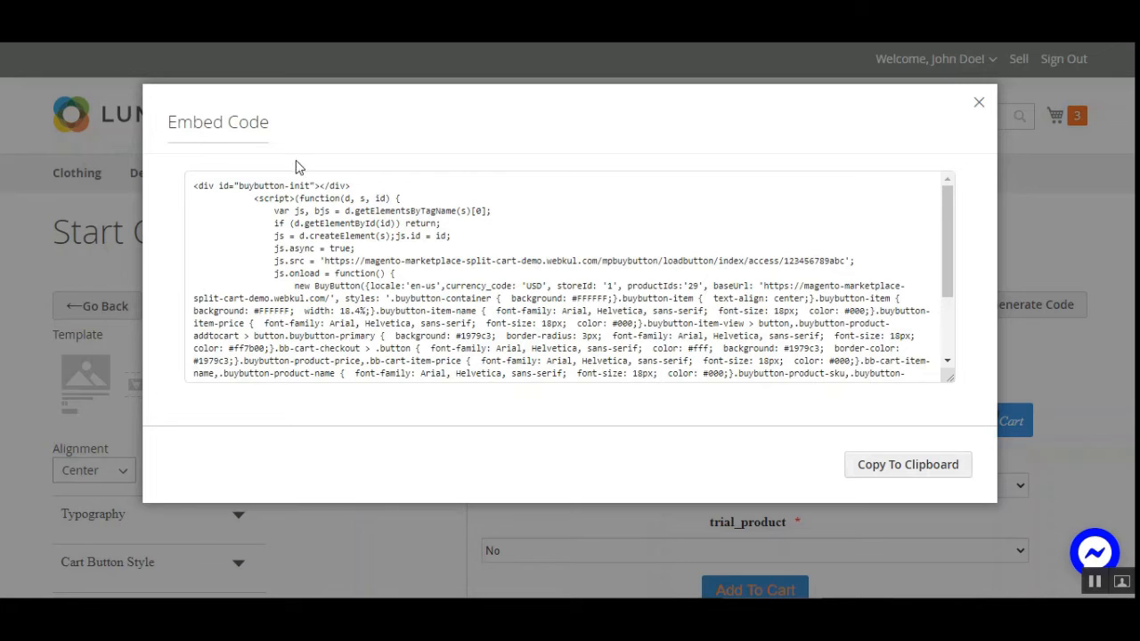
left_click_drag(190, 188, 905, 394)
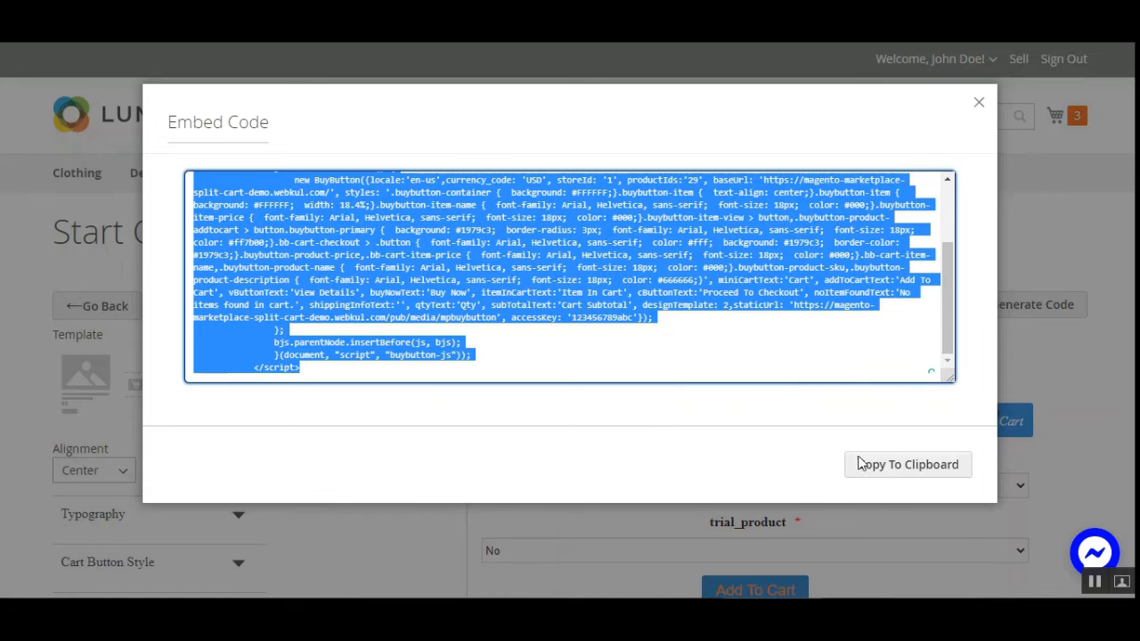
- Copy the generated embed code to the clipboard and close the embed code dialog
left_click(890, 472)
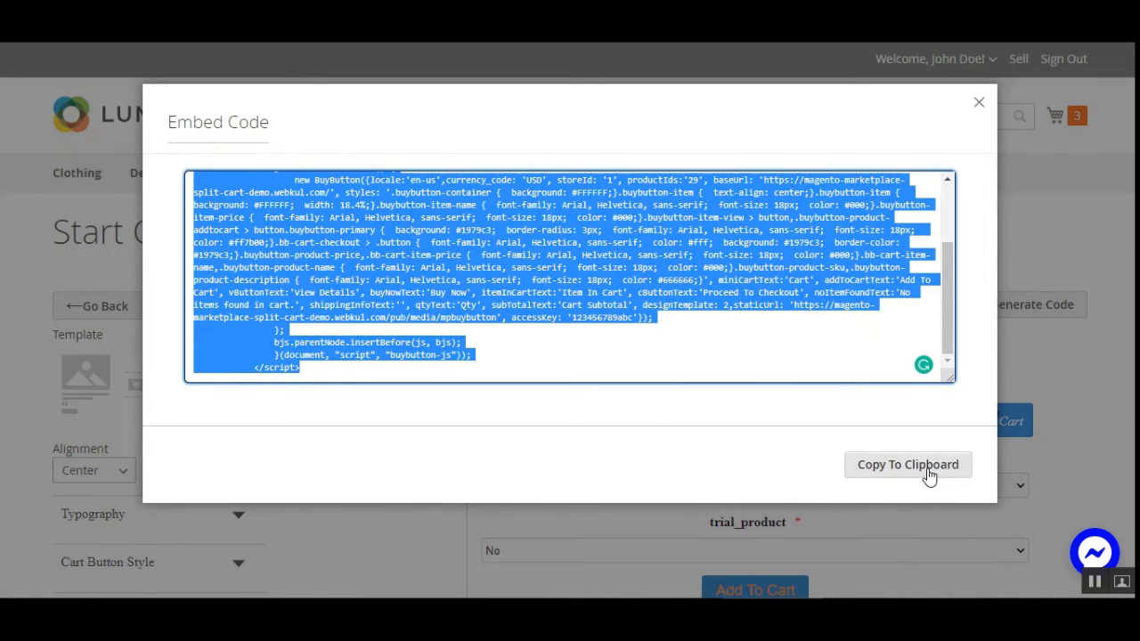
left_click(1095, 582)
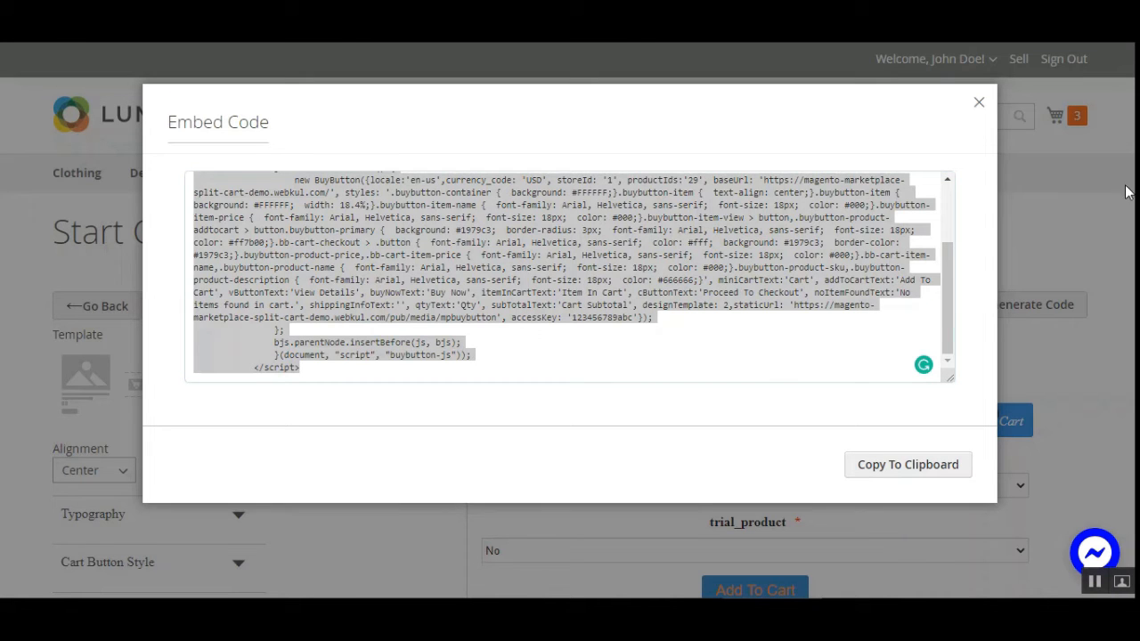
left_click(979, 108)
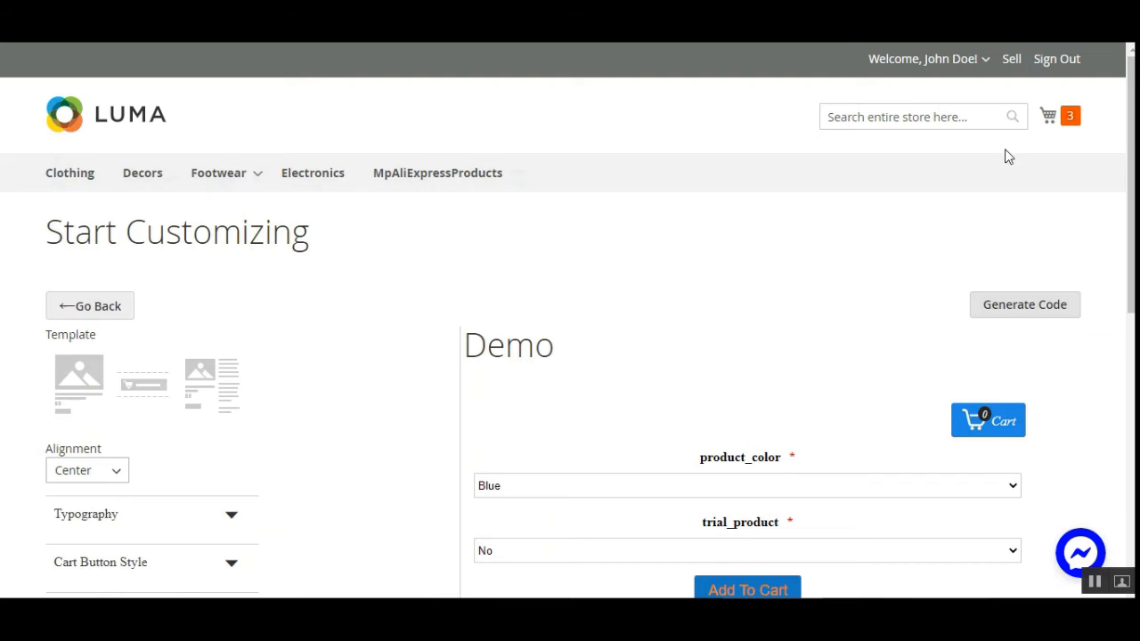
- Return to product selection, start a buy button for a collection and filter the product list to Simple products
left_click(89, 311)
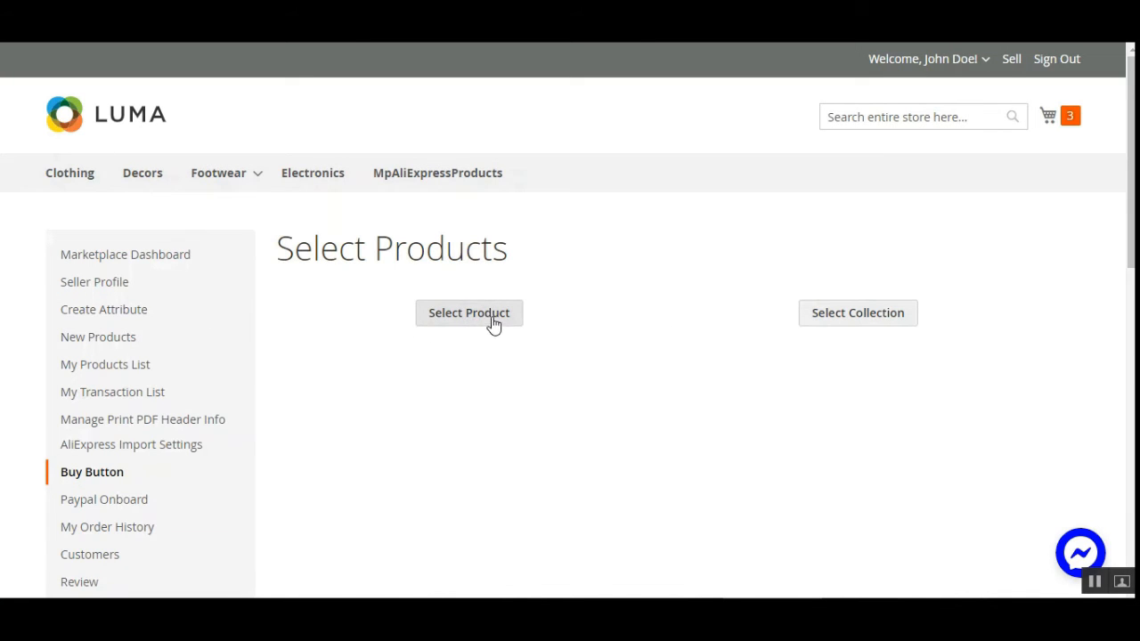
left_click(839, 316)
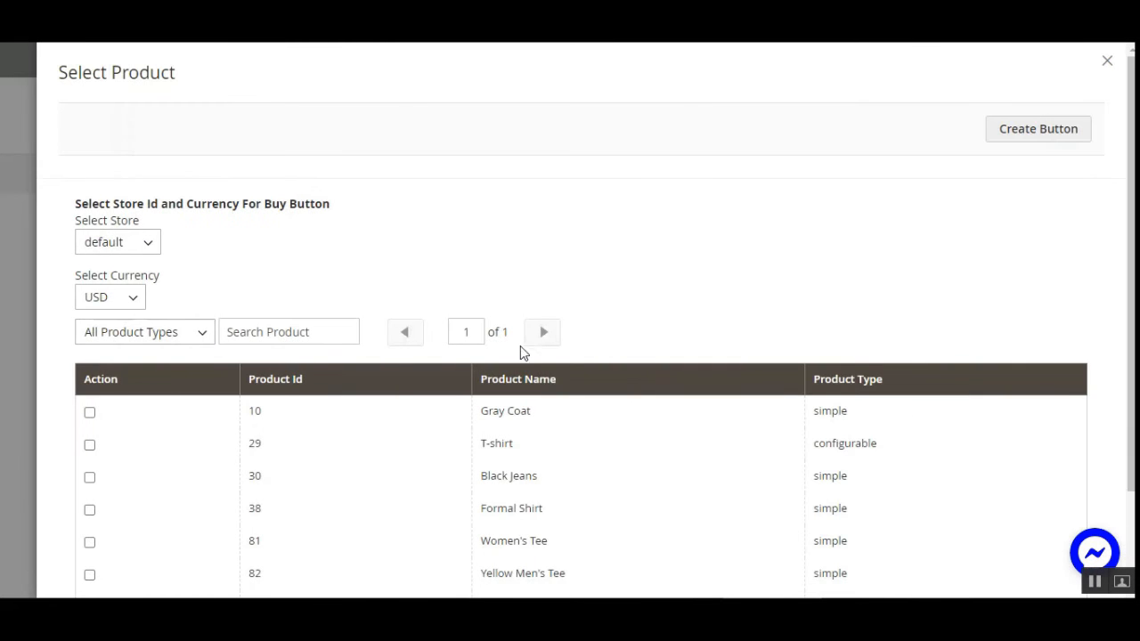
scroll(1015, 223, "down", 1)
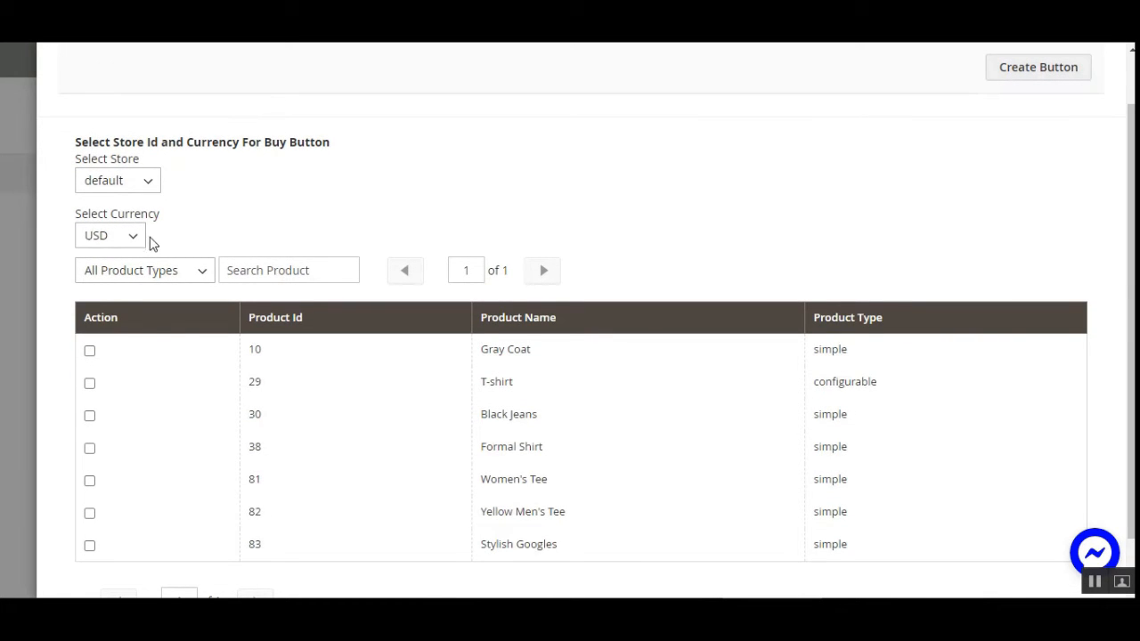
left_click(191, 276)
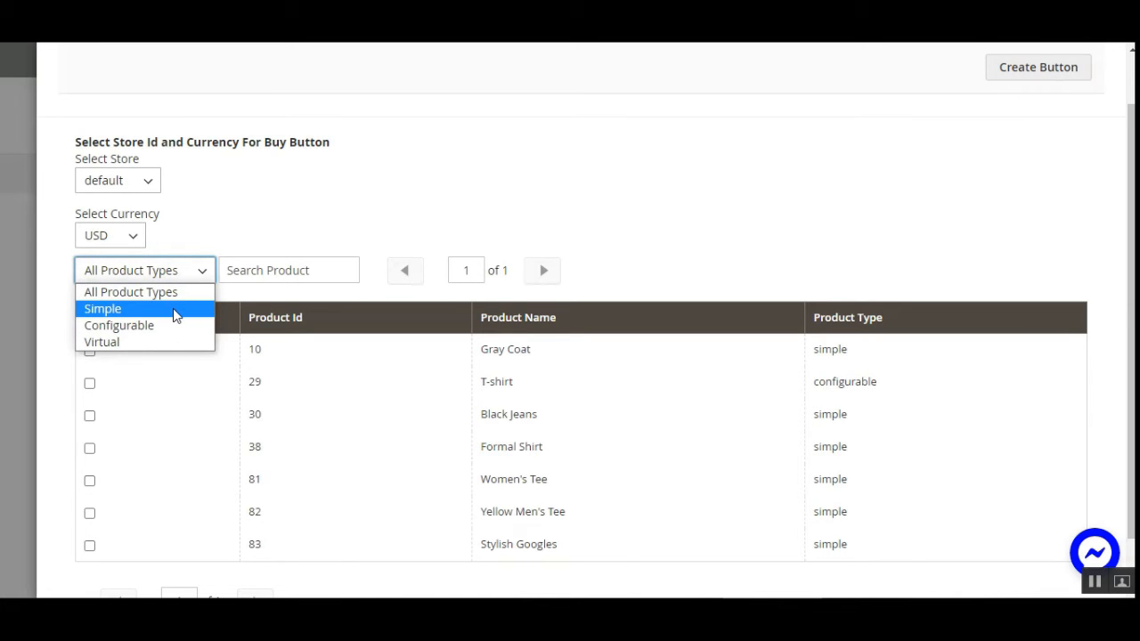
left_click(174, 308)
left_click(200, 276)
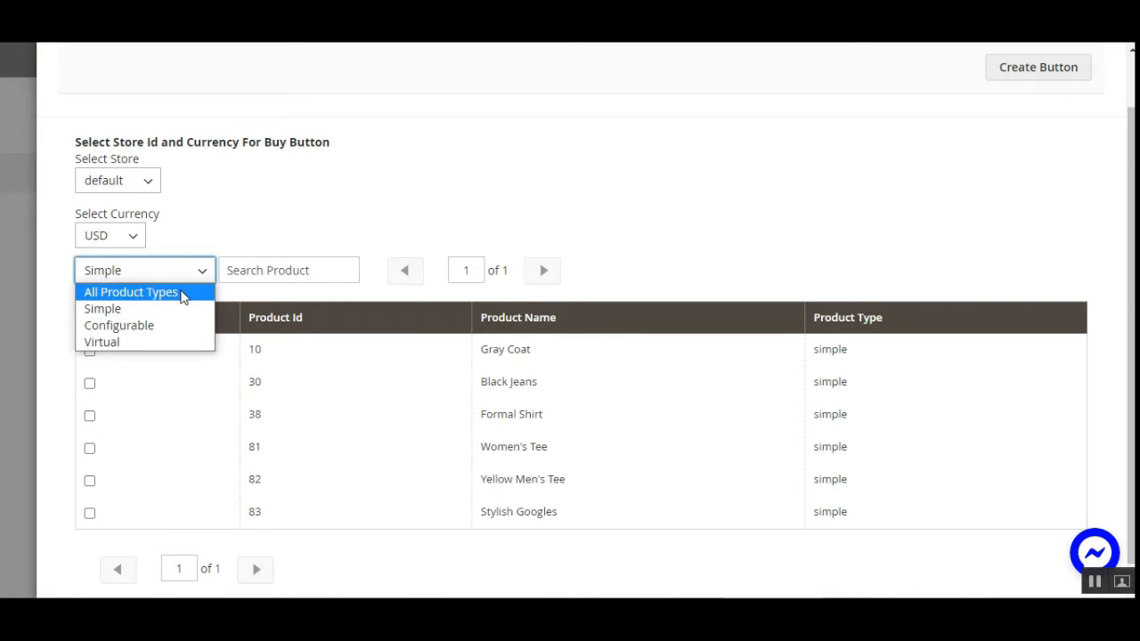
left_click(181, 310)
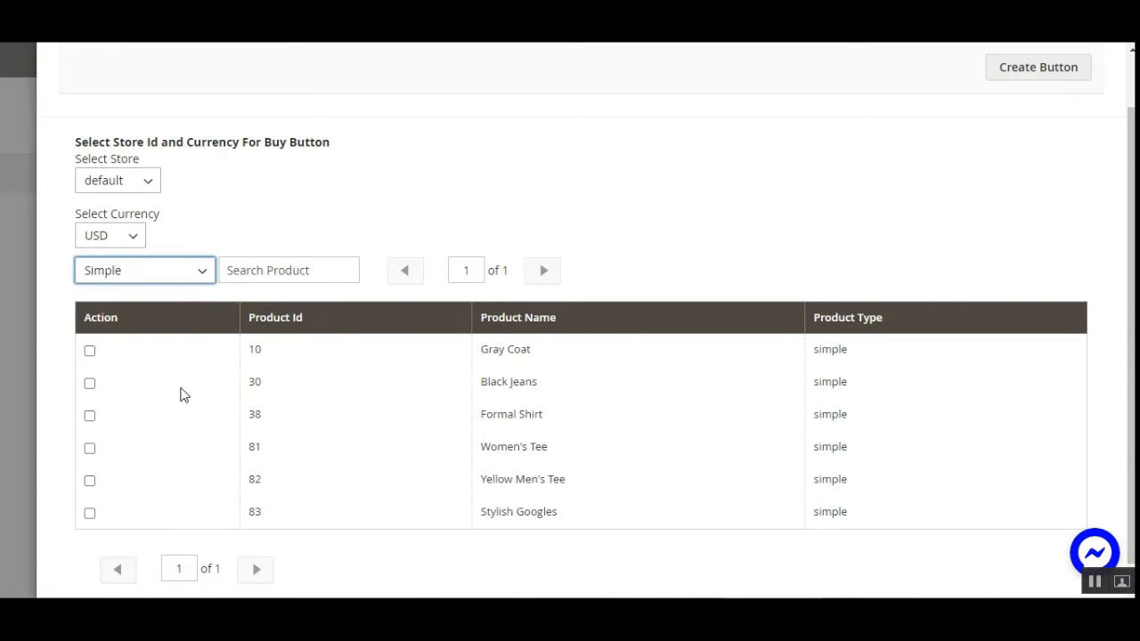
- Select Gray Coat, Women's Tee, Yellow Men's Tee and Stylish Googles and create the buy button for this collection
left_click(89, 351)
left_click(89, 448)
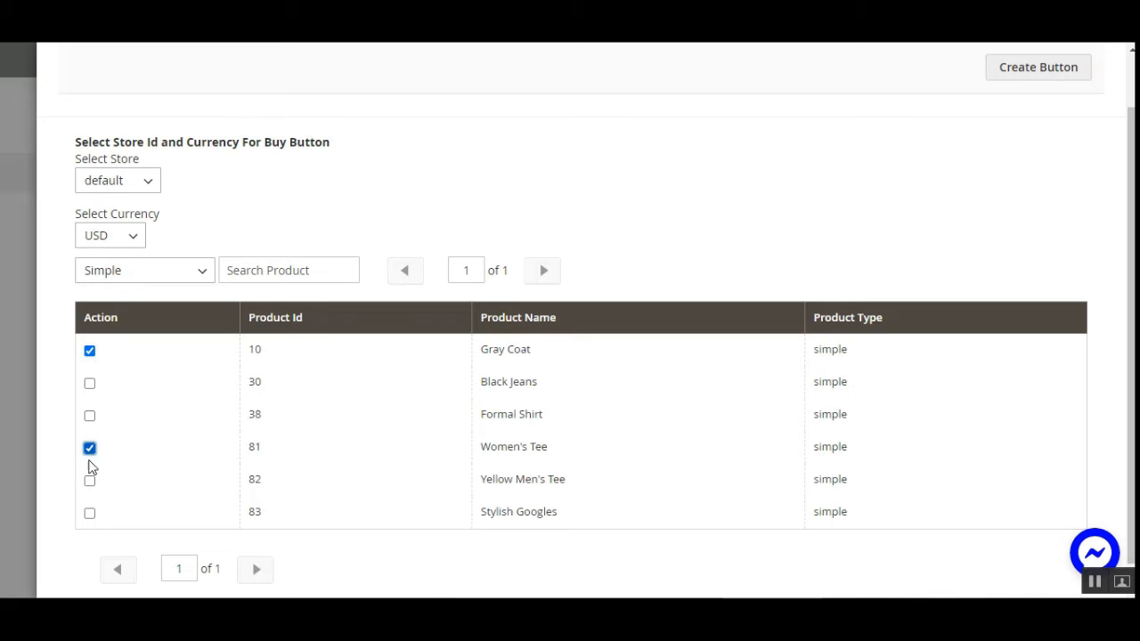
left_click(89, 481)
left_click(89, 513)
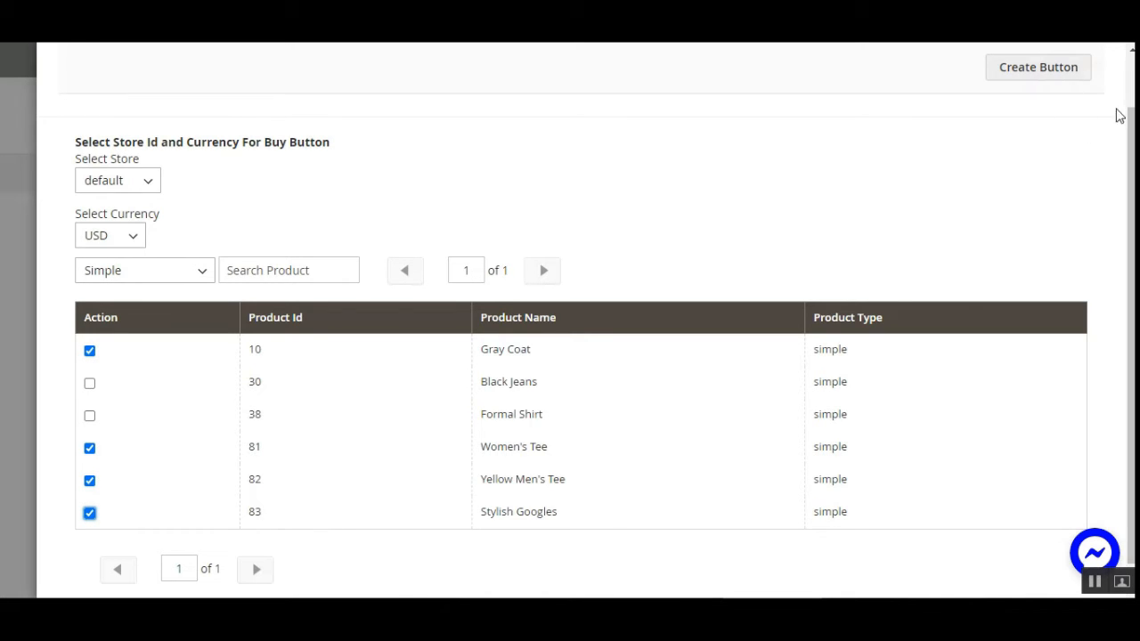
scroll(1128, 115, "up", 1)
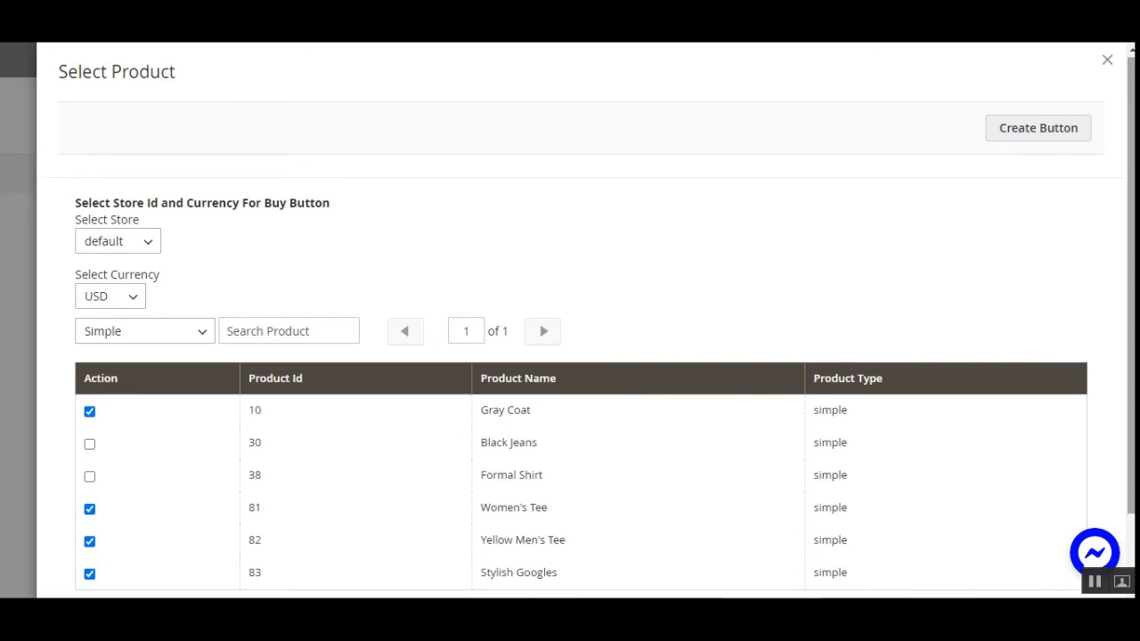
left_click(1037, 128)
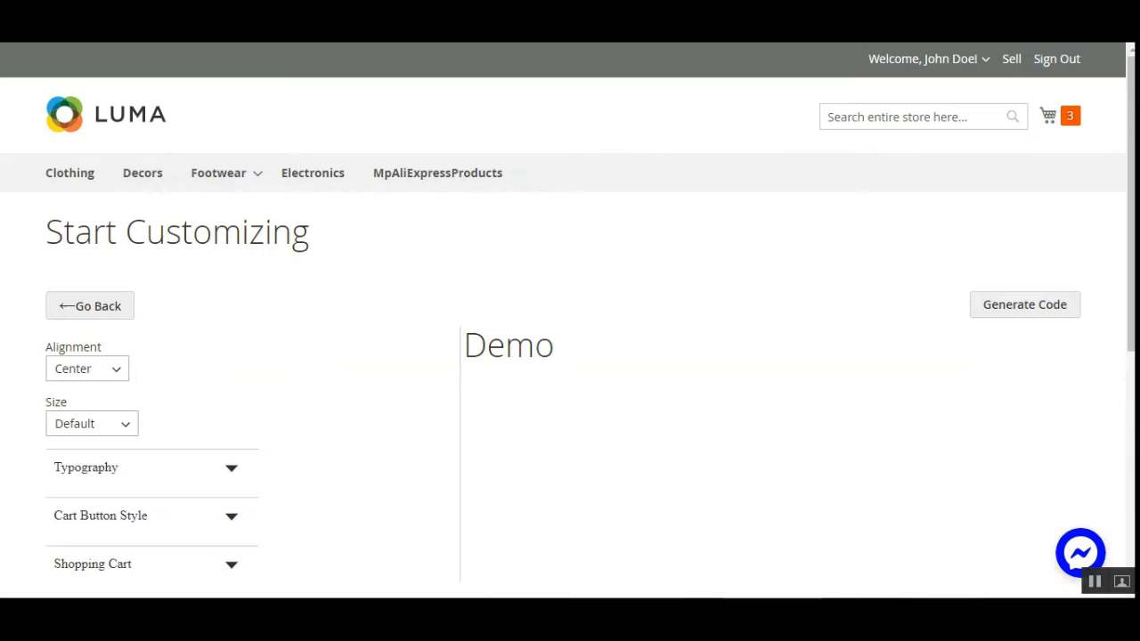
- Review the collection's demo preview, including the product details of Gray Coat and Women's Tee
left_click_drag(1130, 191, 1131, 312)
mouse_move(1022, 219)
left_mouse_down()
mouse_move(1020, 356)
mouse_move(1030, 359)
mouse_move(1036, 205)
left_mouse_up()
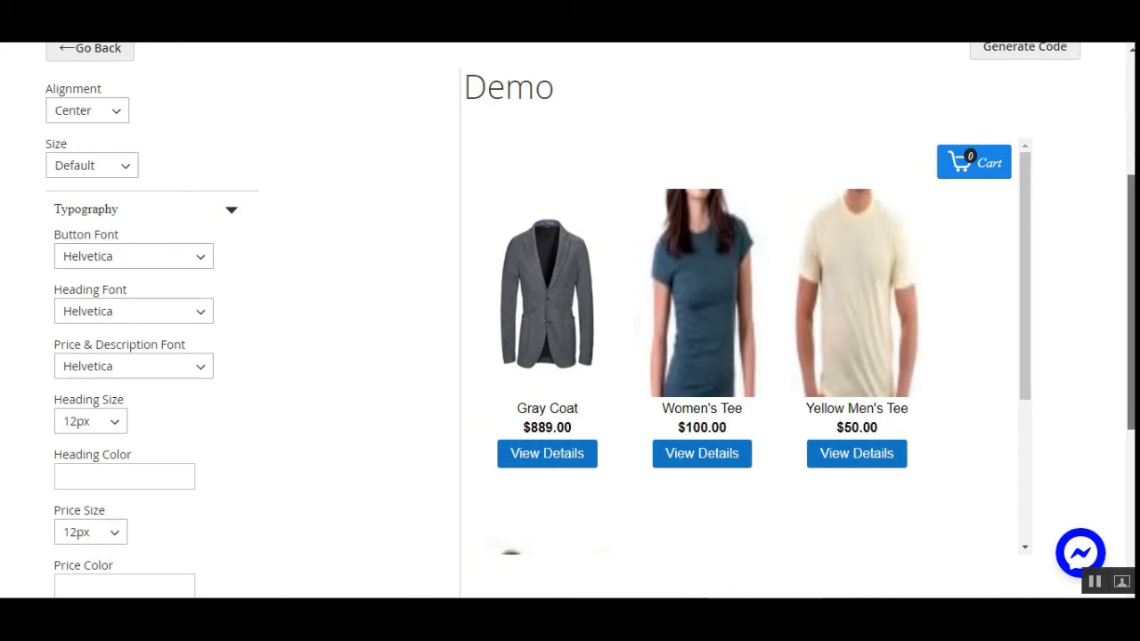
left_click_drag(1131, 265, 1131, 248)
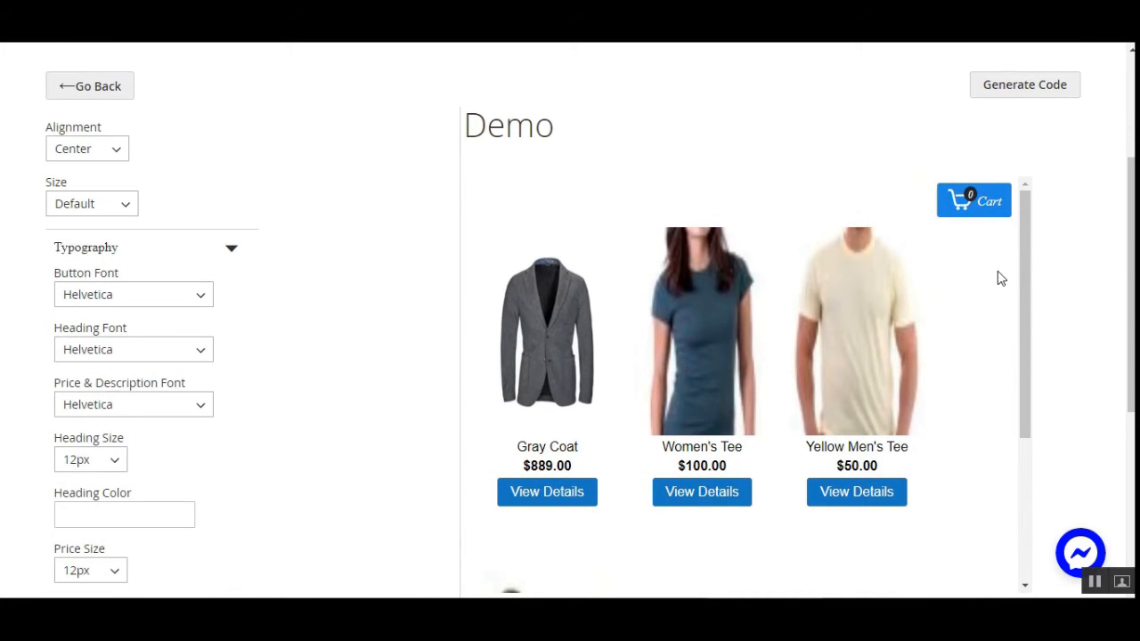
mouse_move(1025, 280)
left_mouse_down()
mouse_move(1033, 436)
mouse_move(1030, 262)
left_mouse_up()
left_click(548, 501)
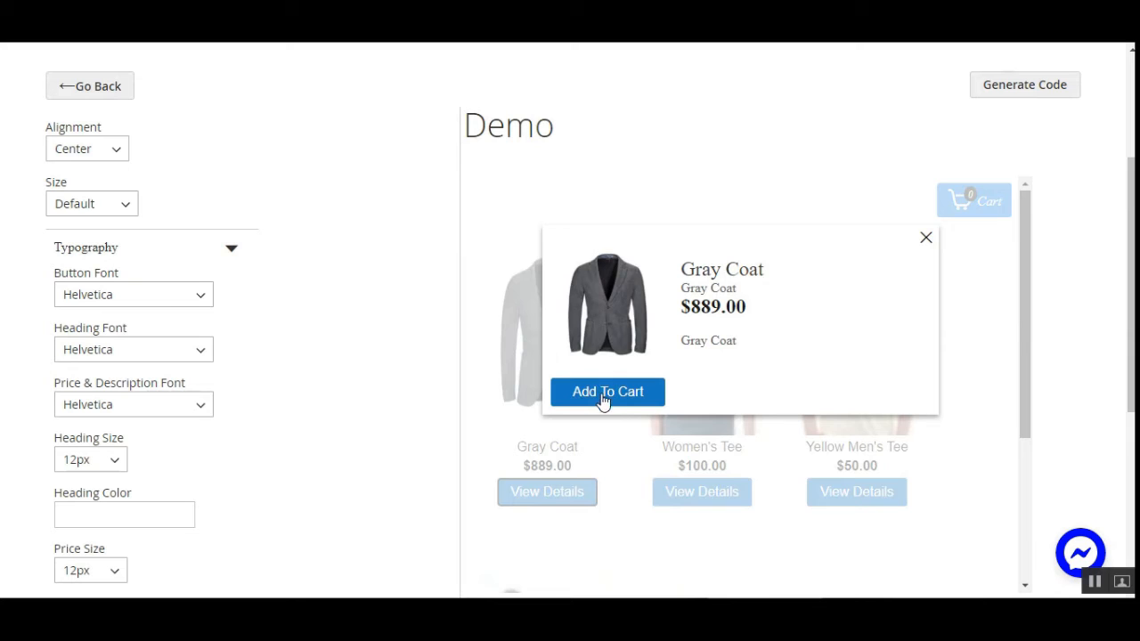
left_click(927, 240)
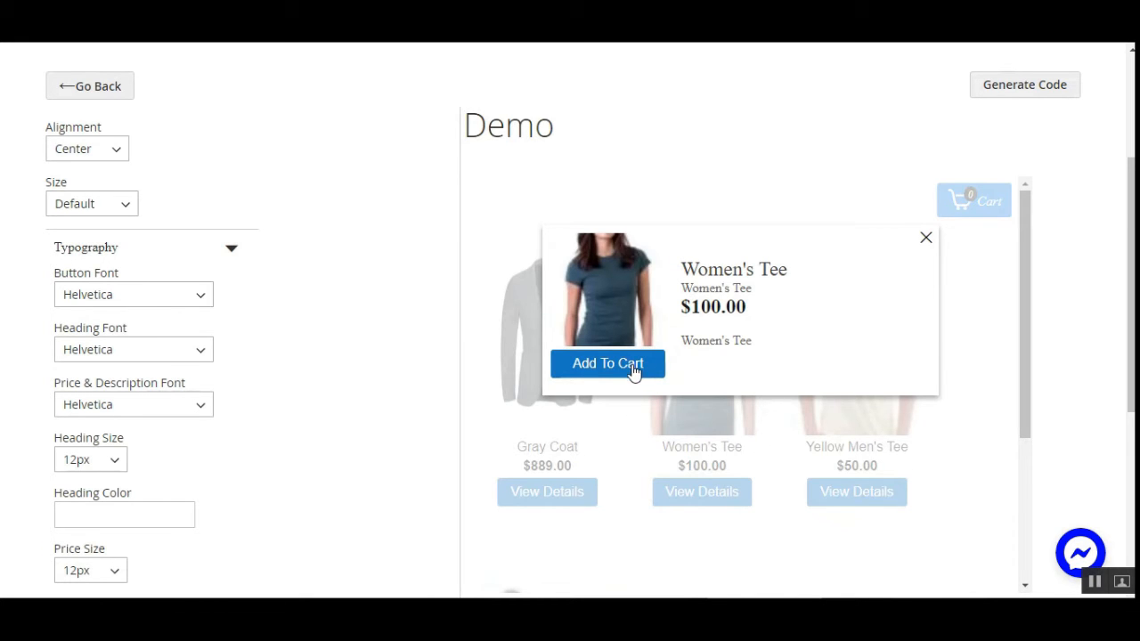
left_click(926, 240)
left_click_drag(1022, 229, 1019, 469)
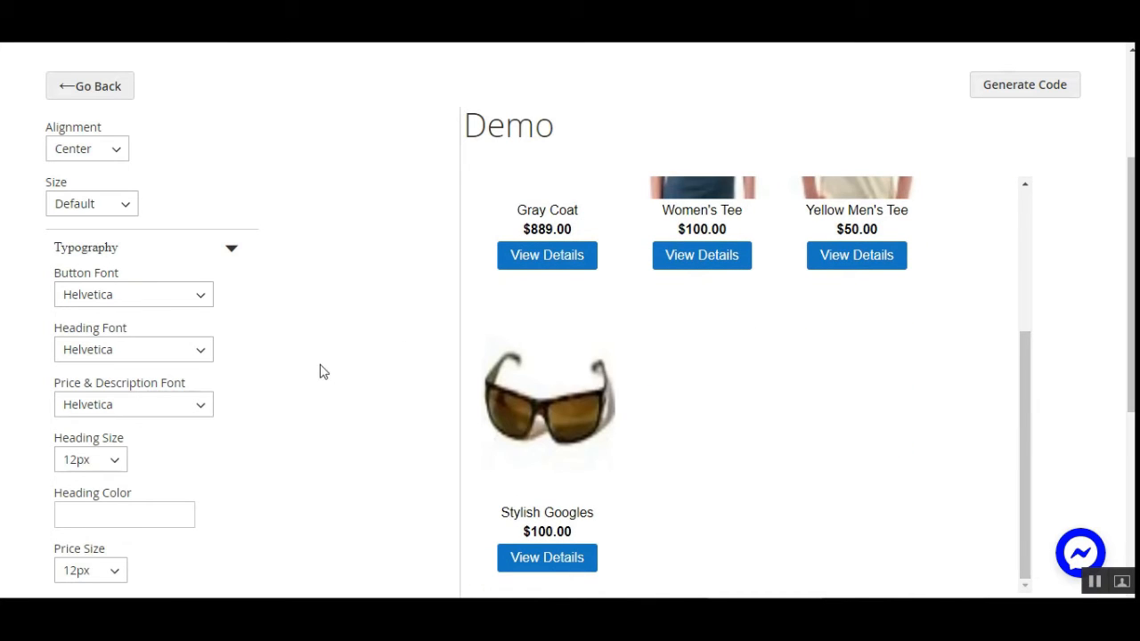
scroll(379, 308, "up", 3)
scroll(679, 453, "down", 3)
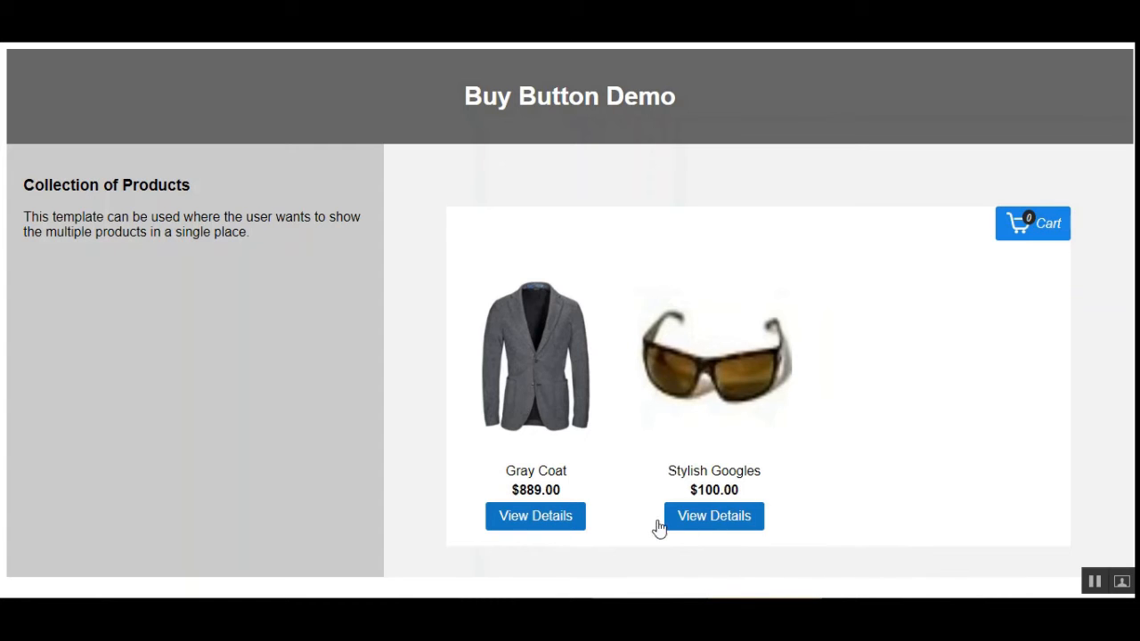
- On the Buy Button Demo pages, view the Gray Coat's details and the Detailed Template's product_color and trial_product choices
left_click(537, 522)
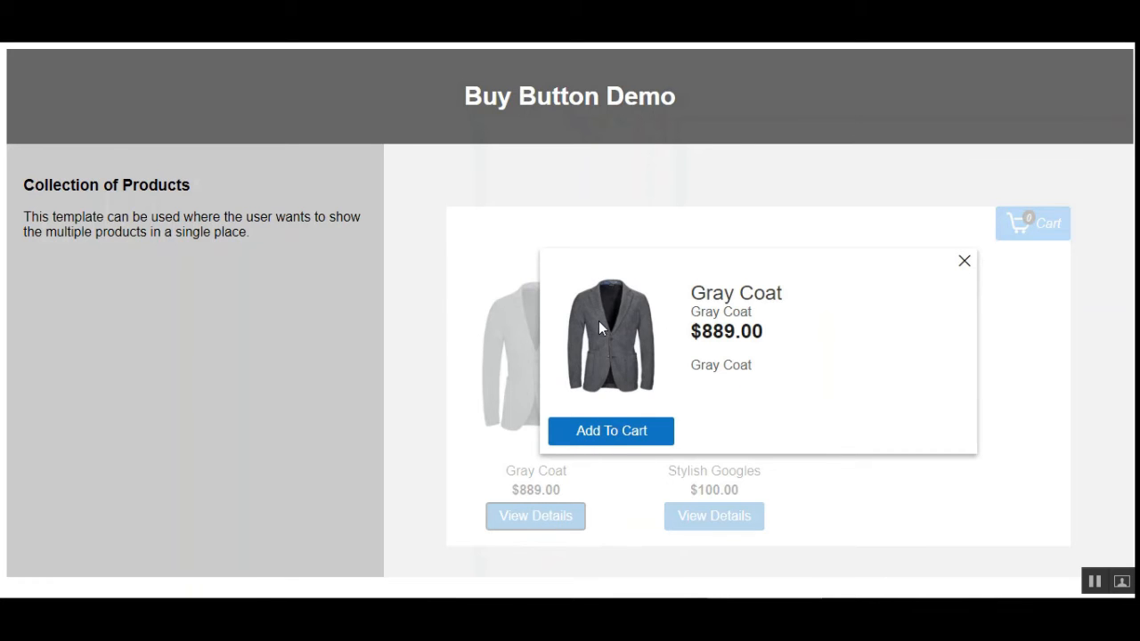
left_click(964, 263)
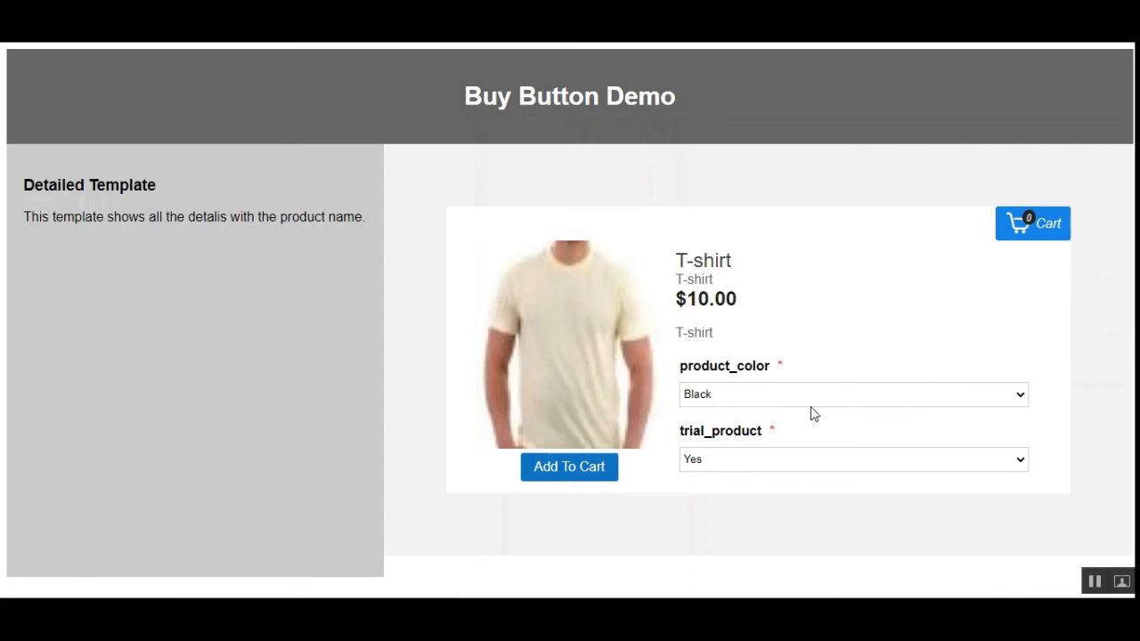
left_click(792, 392)
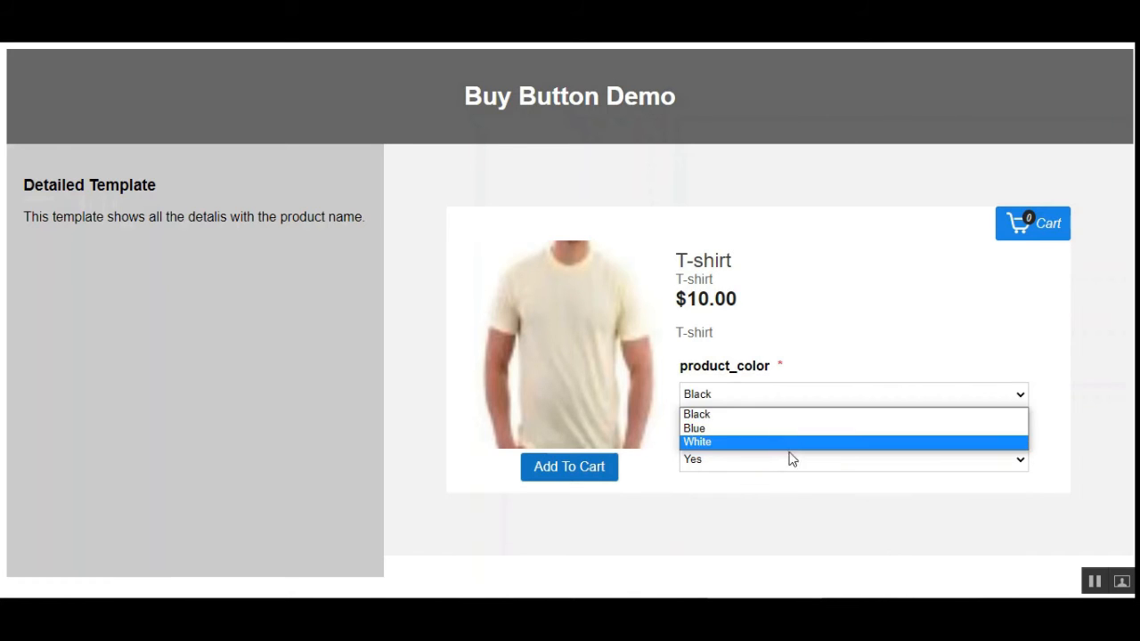
left_click(933, 374)
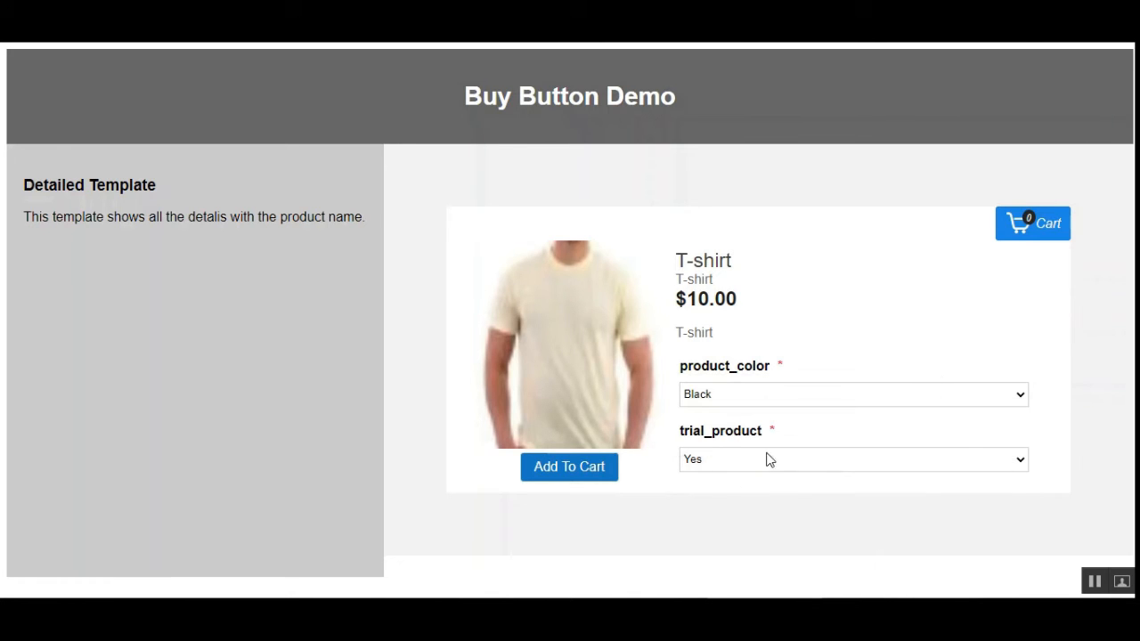
left_click(991, 462)
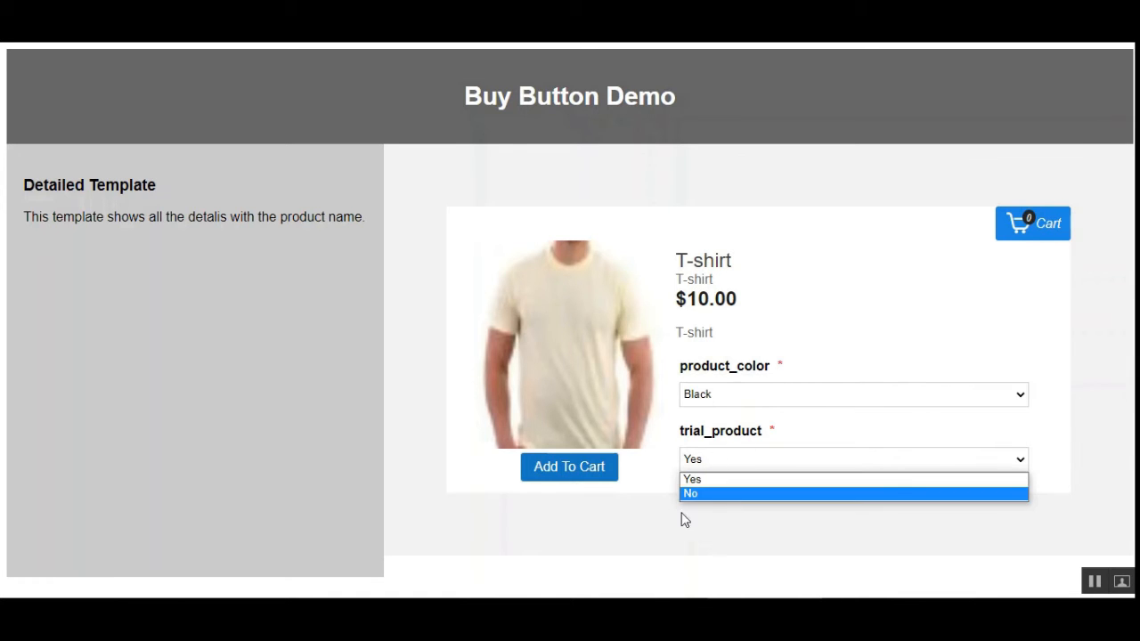
left_click(1090, 393)
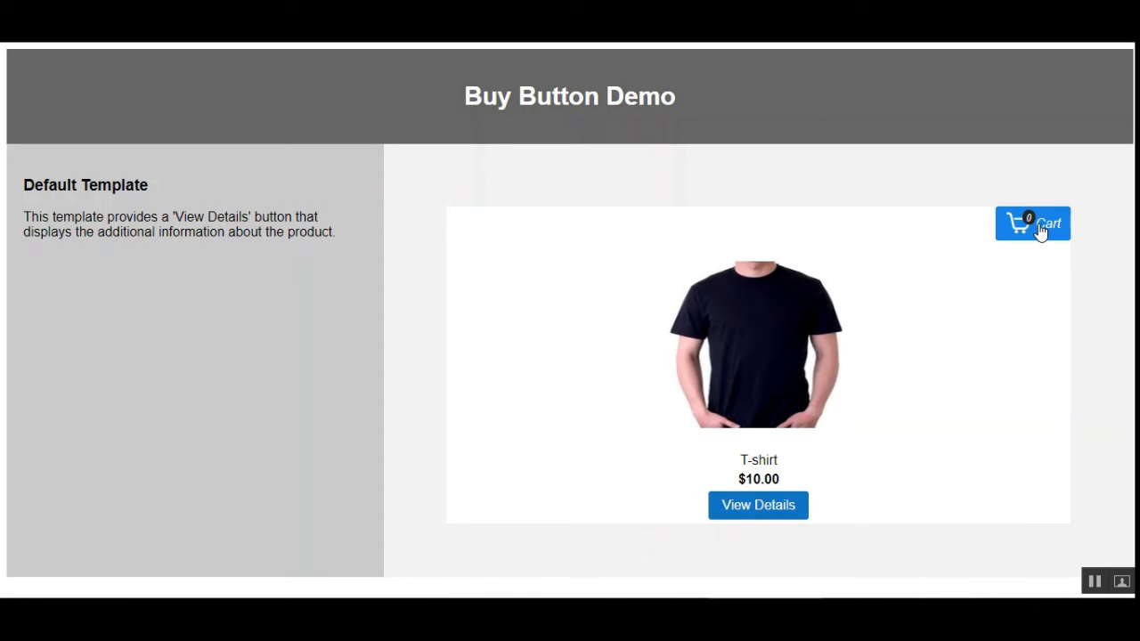
- Open the T-shirt's details in the Default Template demo and view its product option choices
left_click(757, 507)
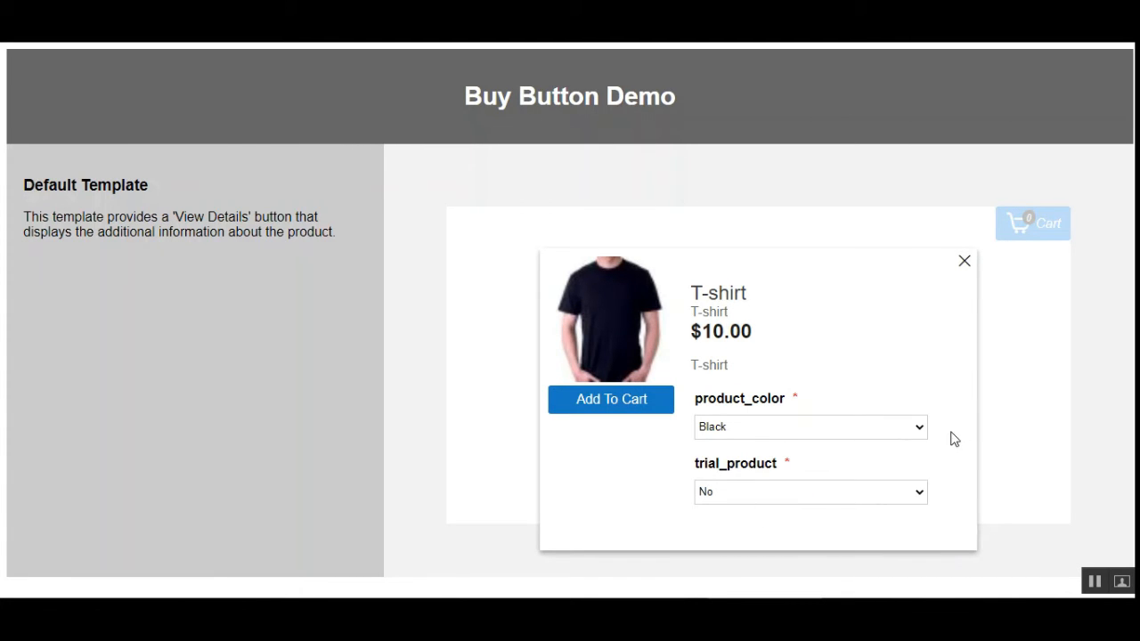
left_click(787, 495)
left_click(674, 471)
left_click(757, 429)
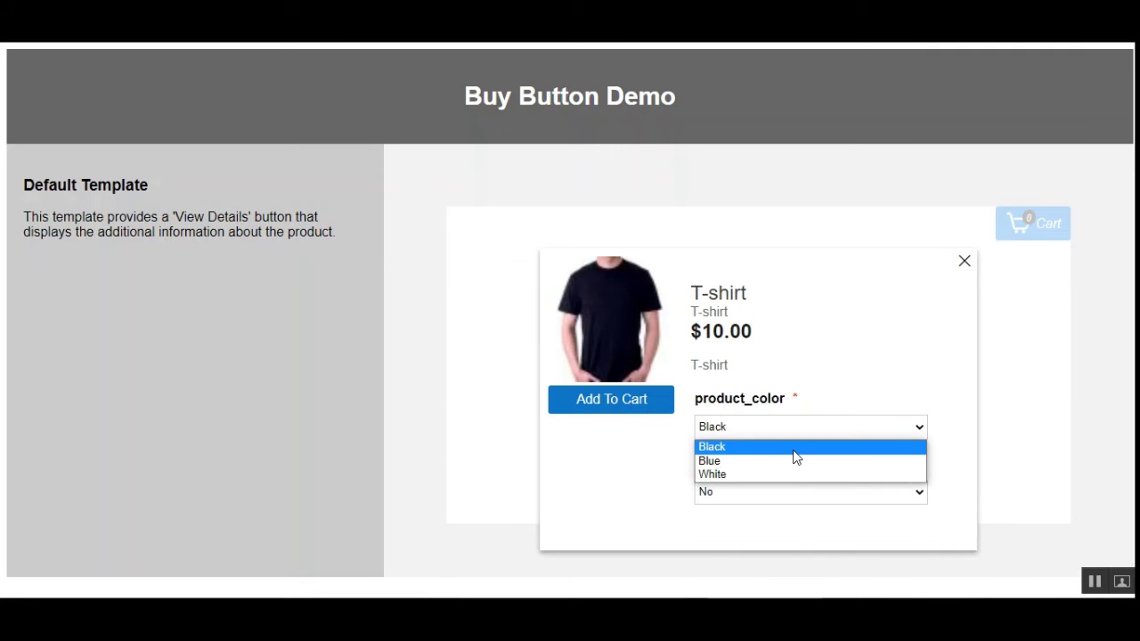
left_click(944, 407)
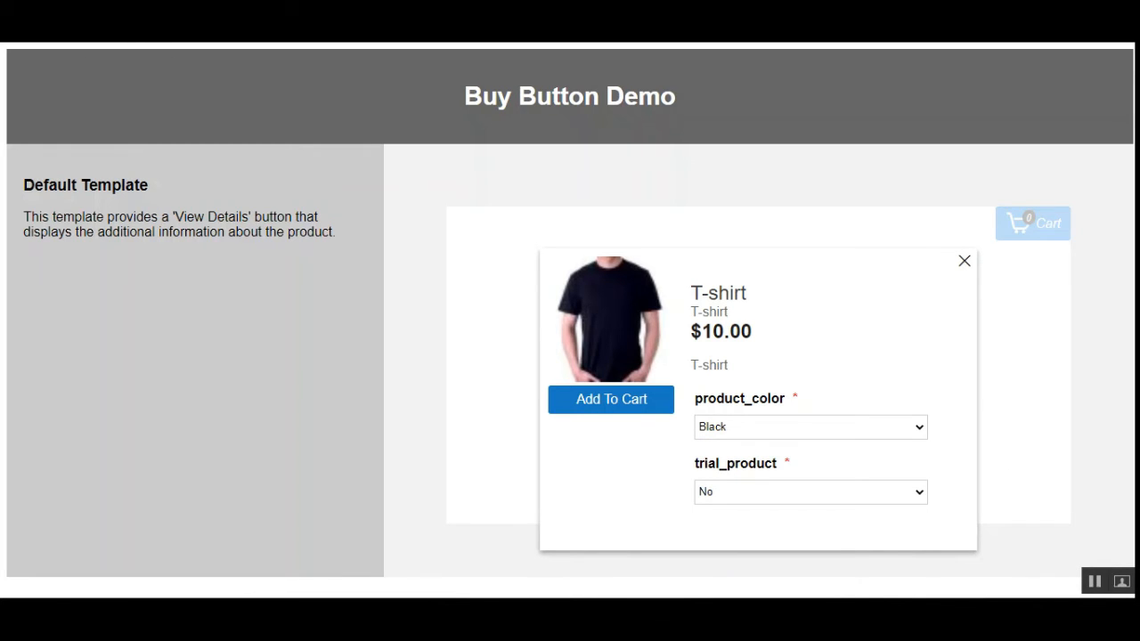
- Set product_color to Blue and trial_product to Yes, add the T-shirt to the cart and close its details
left_click(832, 428)
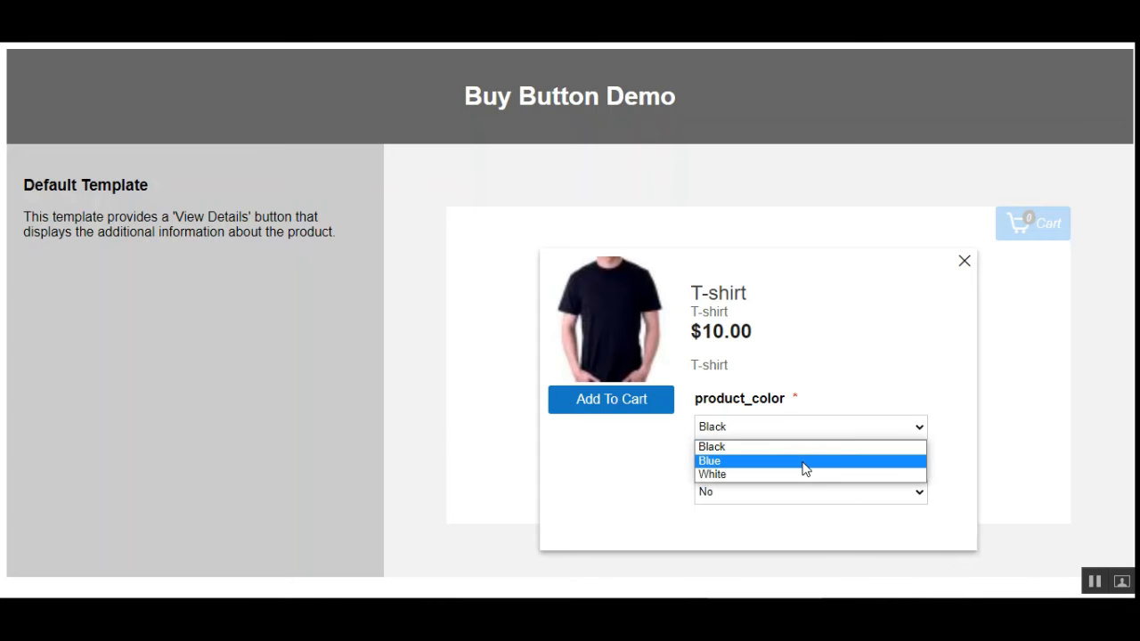
left_click(802, 462)
left_click(773, 495)
left_click(805, 527)
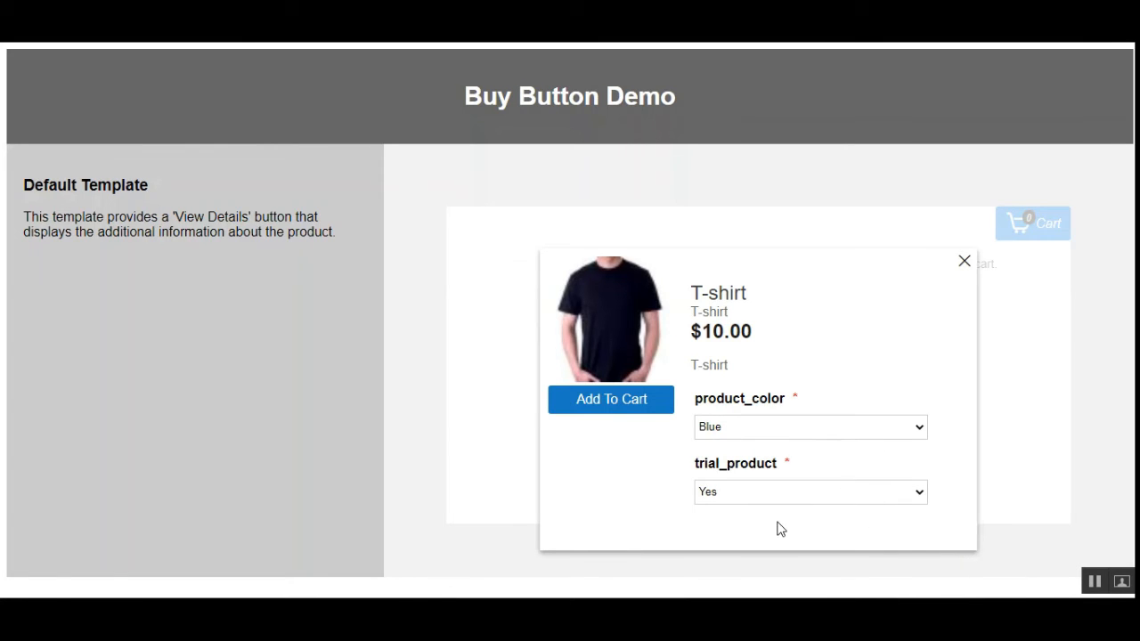
left_click(609, 405)
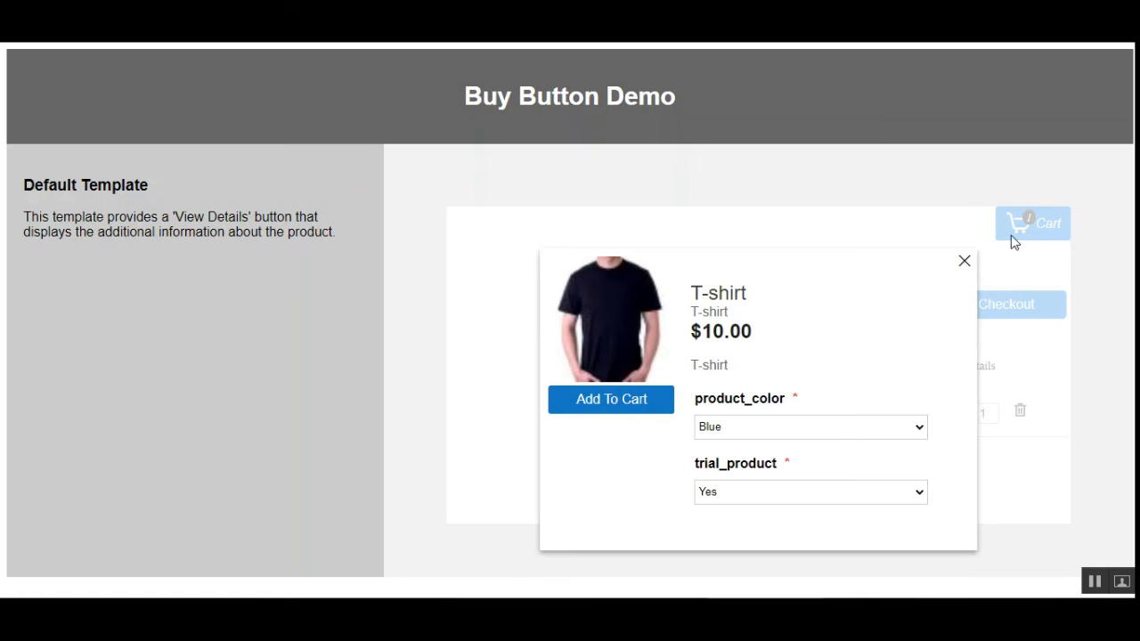
left_click(964, 262)
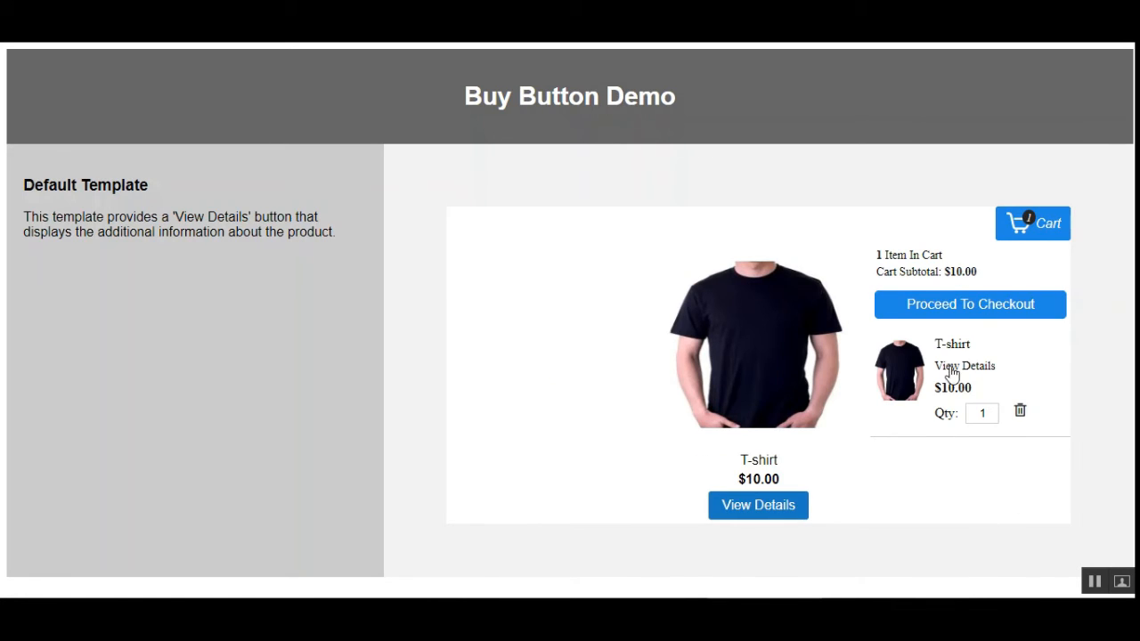
- Proceed to checkout with the T-shirt, make the checkout window taller and review the shipping addresses and shipping methods
double_click(990, 414)
left_click(979, 306)
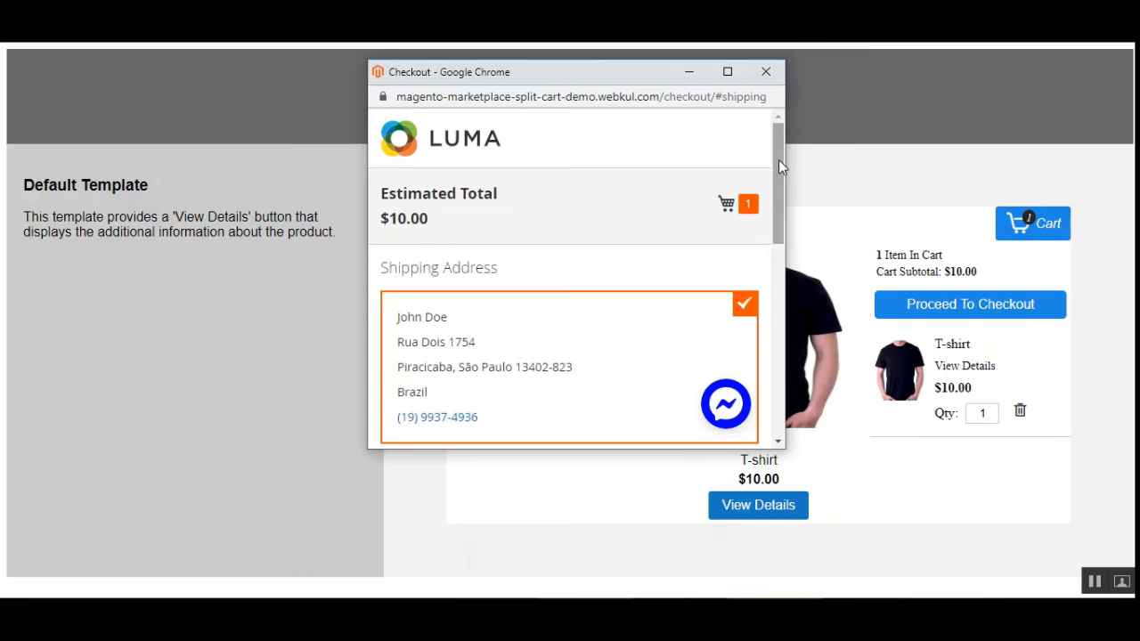
left_click_drag(578, 453, 578, 550)
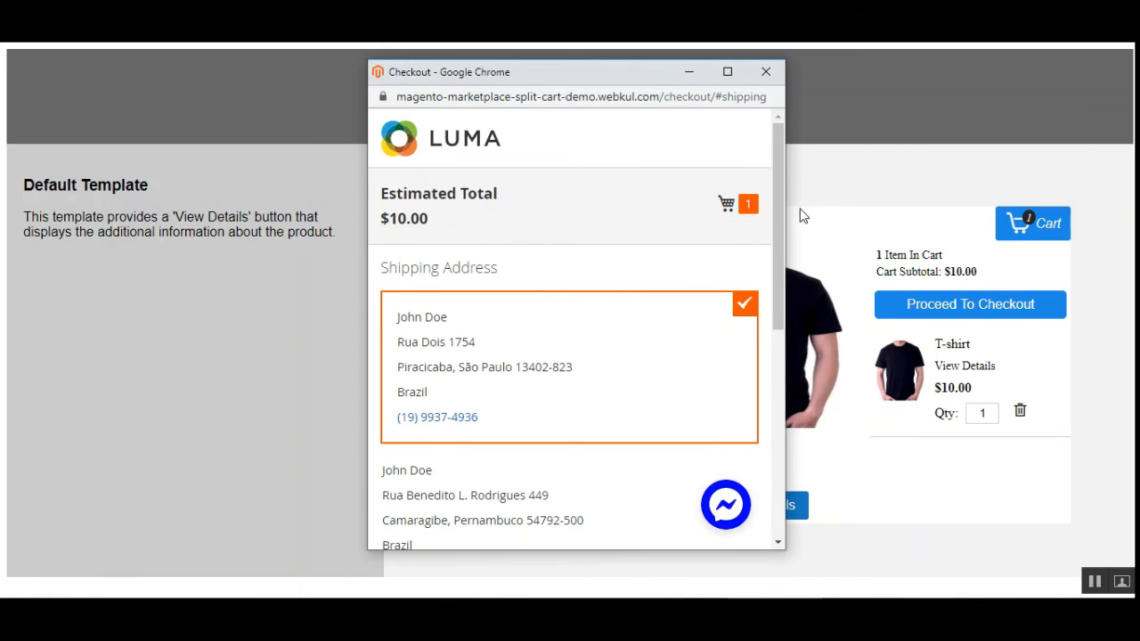
left_click_drag(780, 209, 787, 183)
left_click_drag(774, 189, 718, 330)
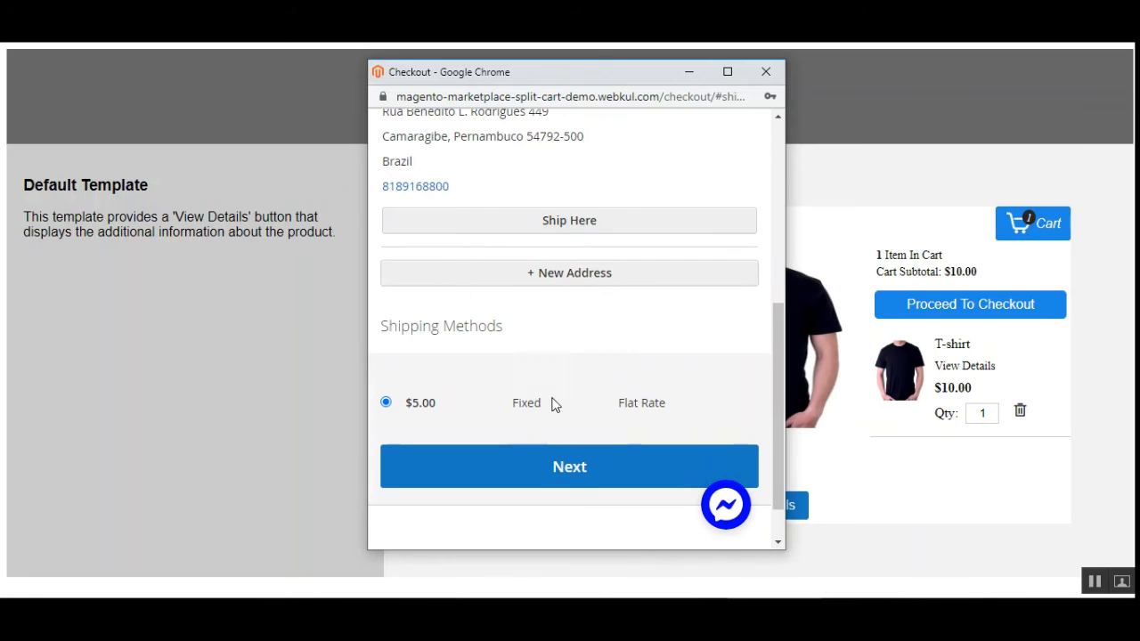
- Continue with Flat Rate shipping, choose Check / Money order, set the billing address to match the shipping address and place the order
scroll(552, 404, "down", 1)
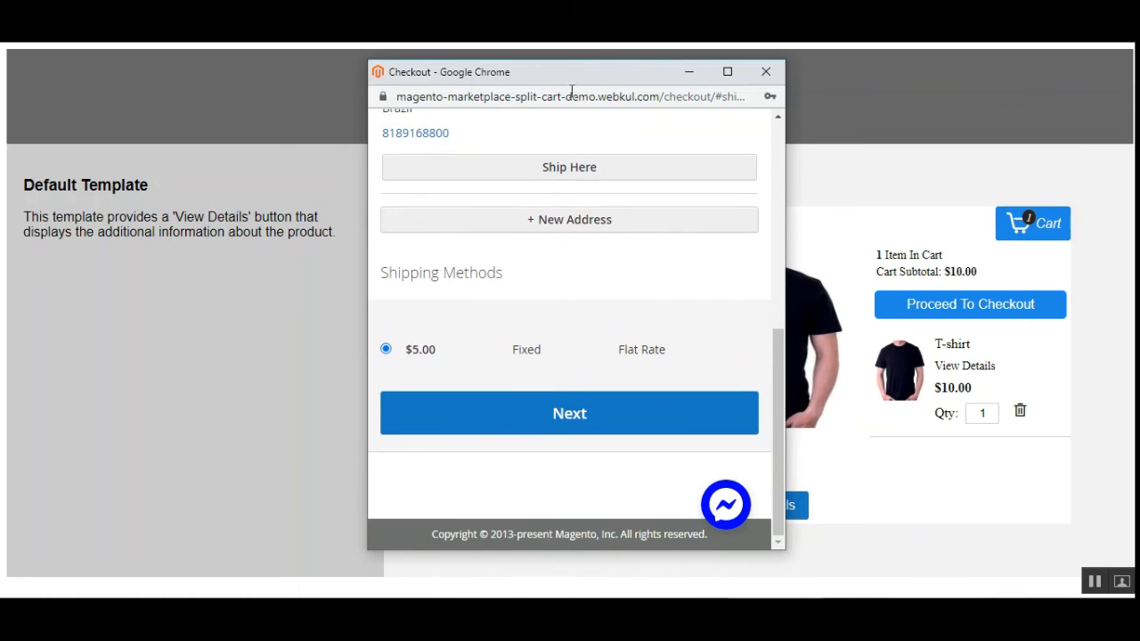
left_click(604, 414)
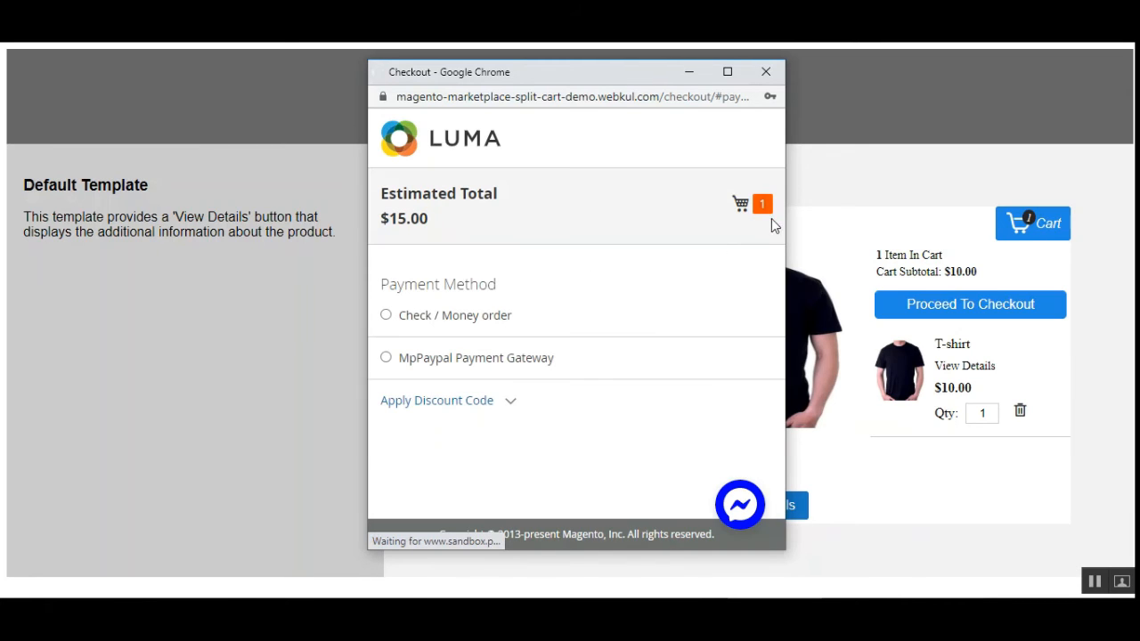
left_click(386, 315)
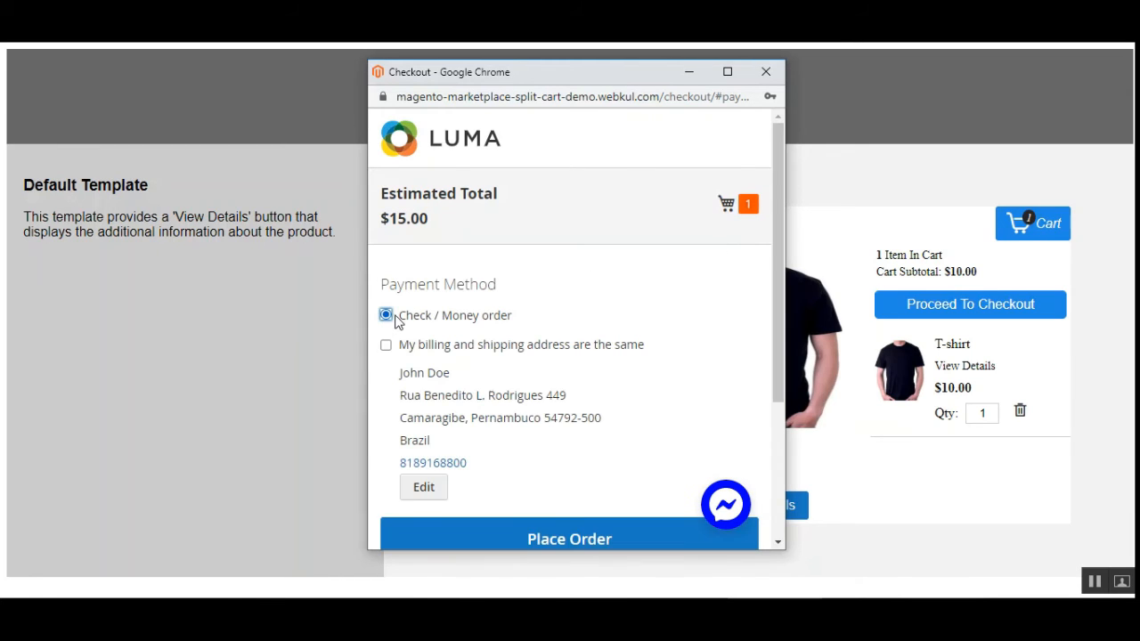
left_click(385, 345)
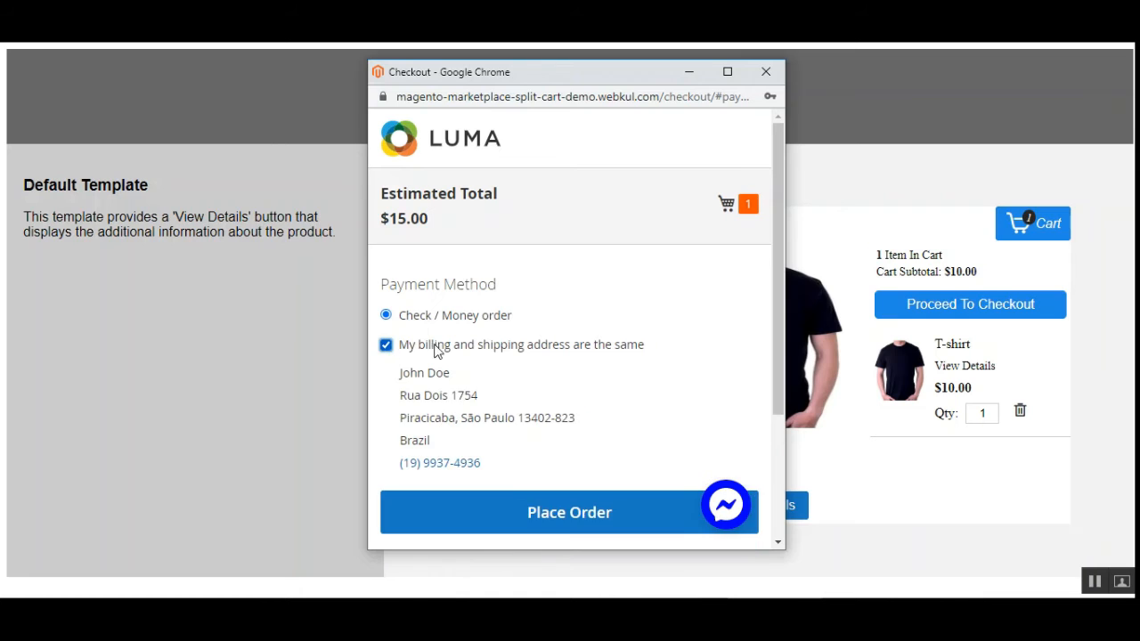
left_click_drag(772, 270, 641, 402)
left_click(548, 340)
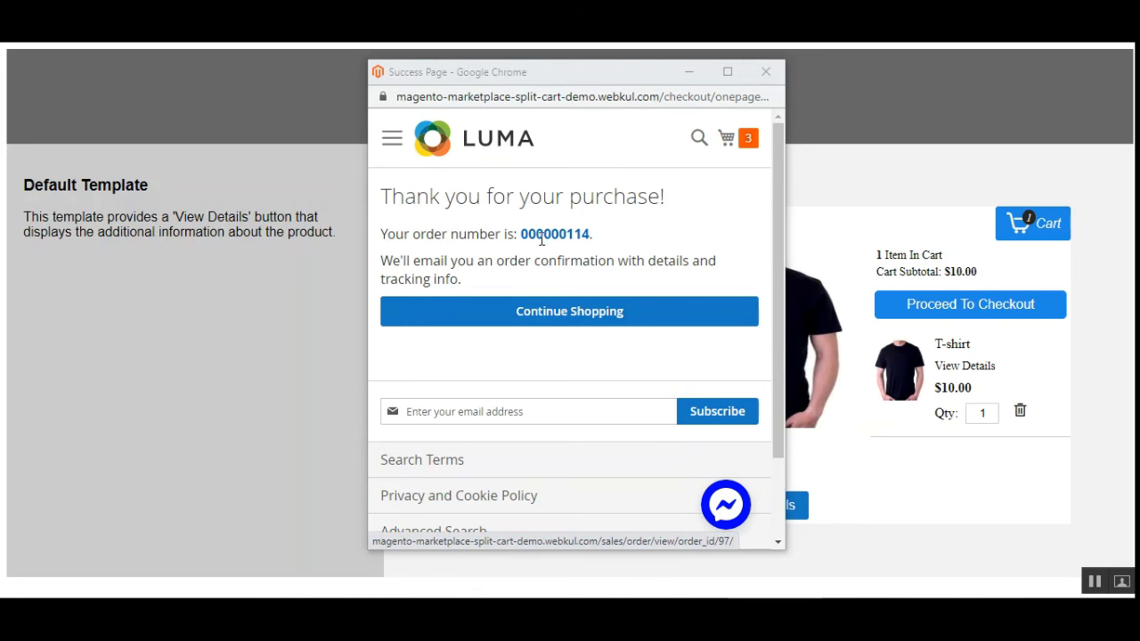
- Open the placed order, review the T-shirt's ordered options and subtotal, and close the checkout window
left_click(575, 245)
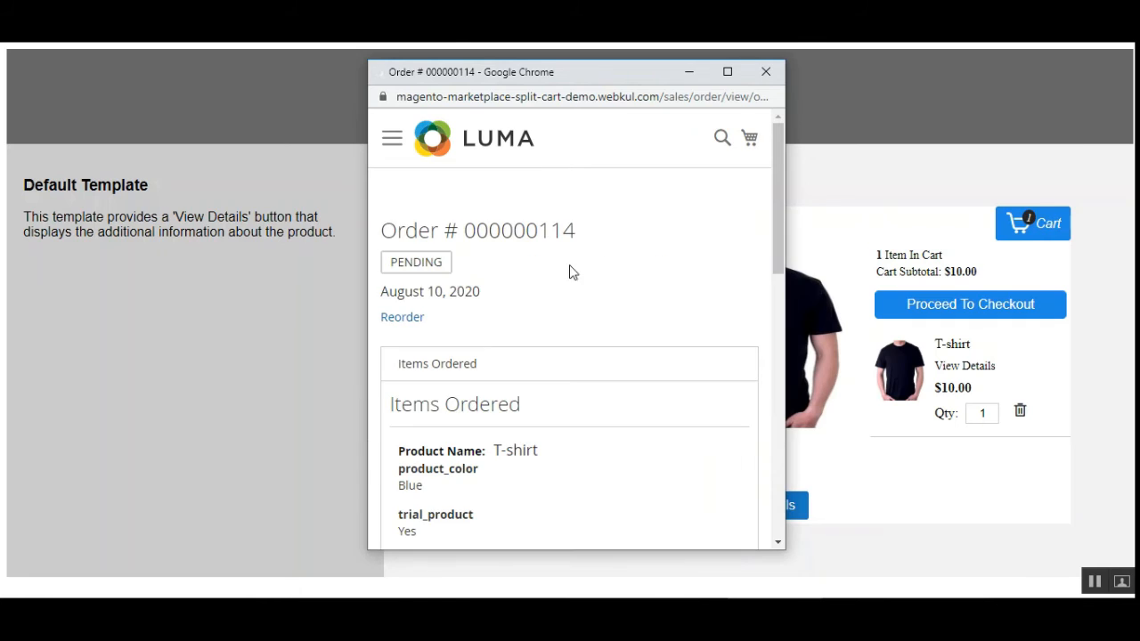
left_click_drag(776, 184, 782, 244)
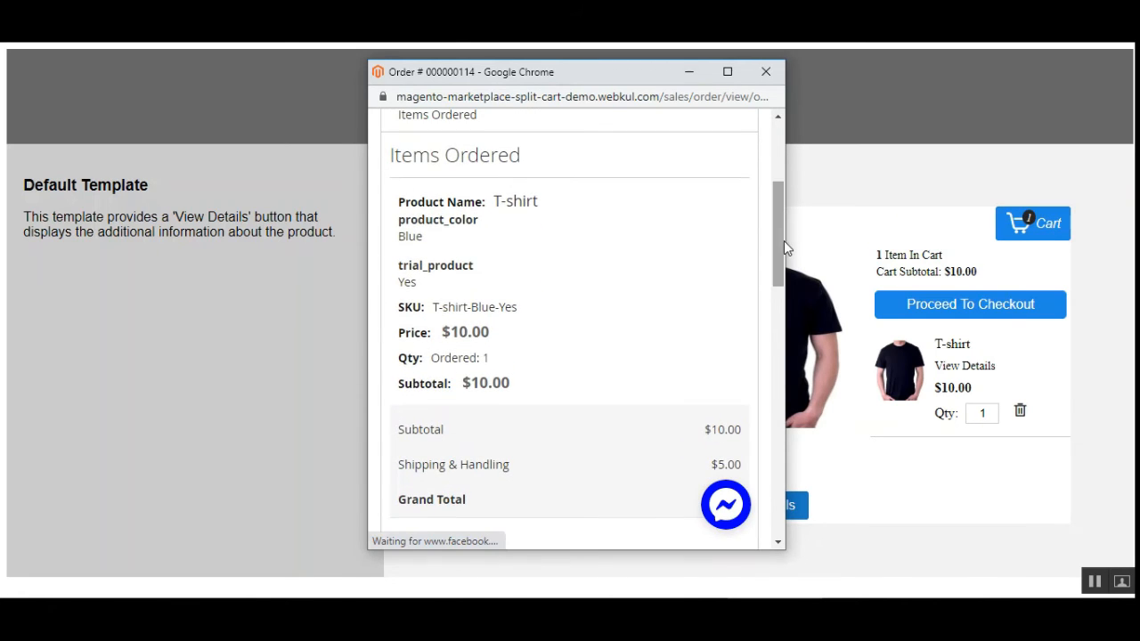
left_click_drag(496, 202, 544, 208)
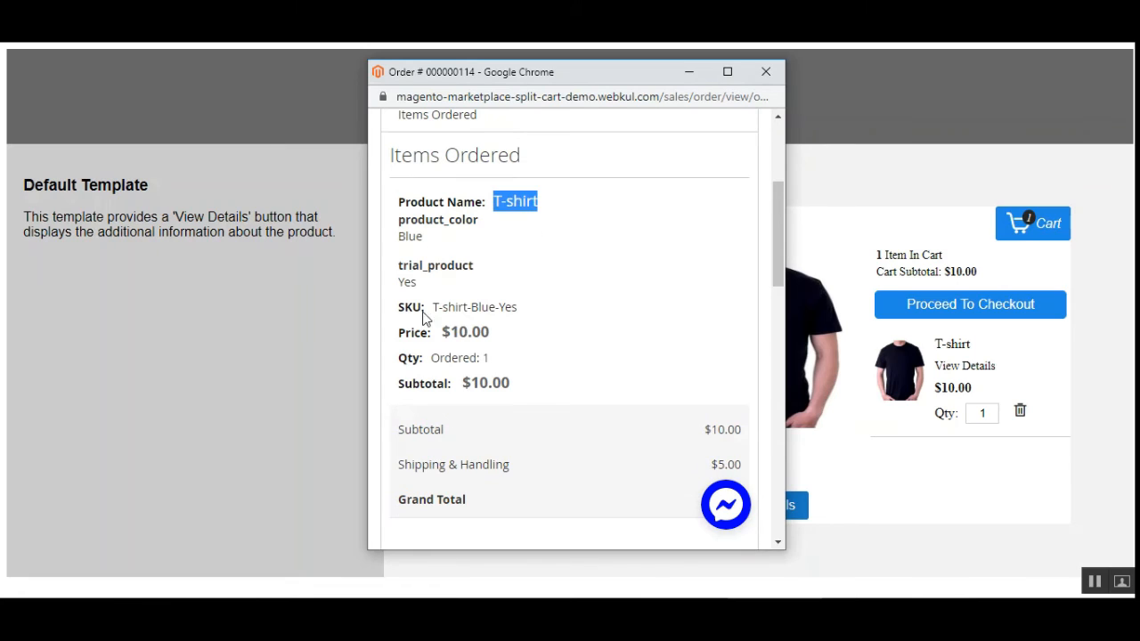
left_click_drag(454, 390, 543, 387)
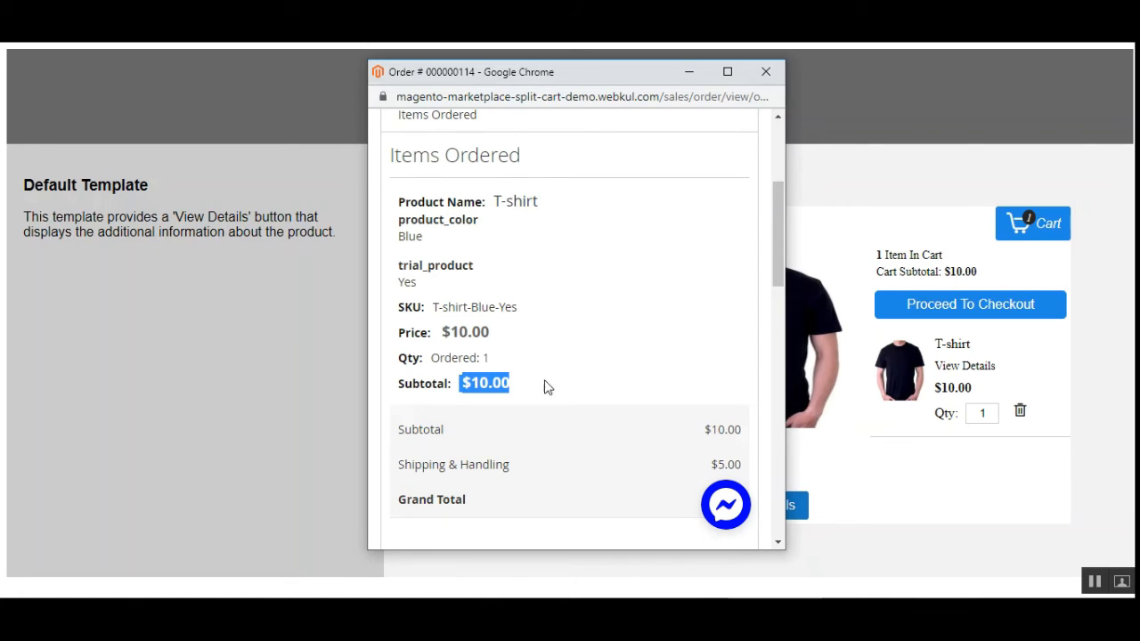
left_click(765, 72)
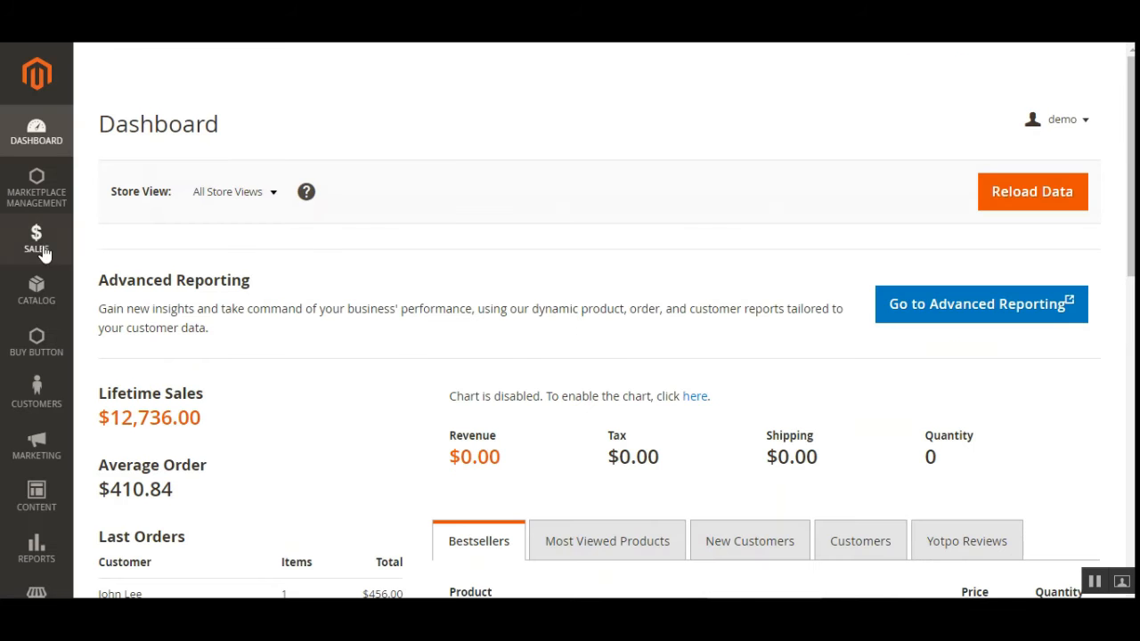
- In the Magento admin, open the store configuration's Marketplace Buy Button settings
scroll(267, 445, "down", 4)
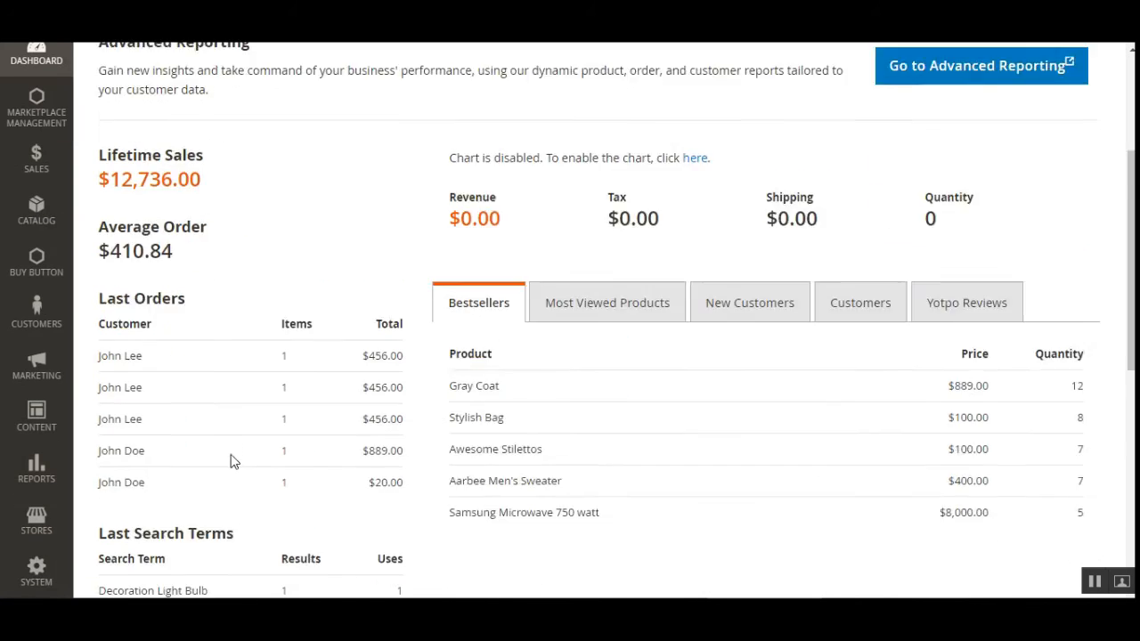
left_click(38, 521)
left_click(145, 180)
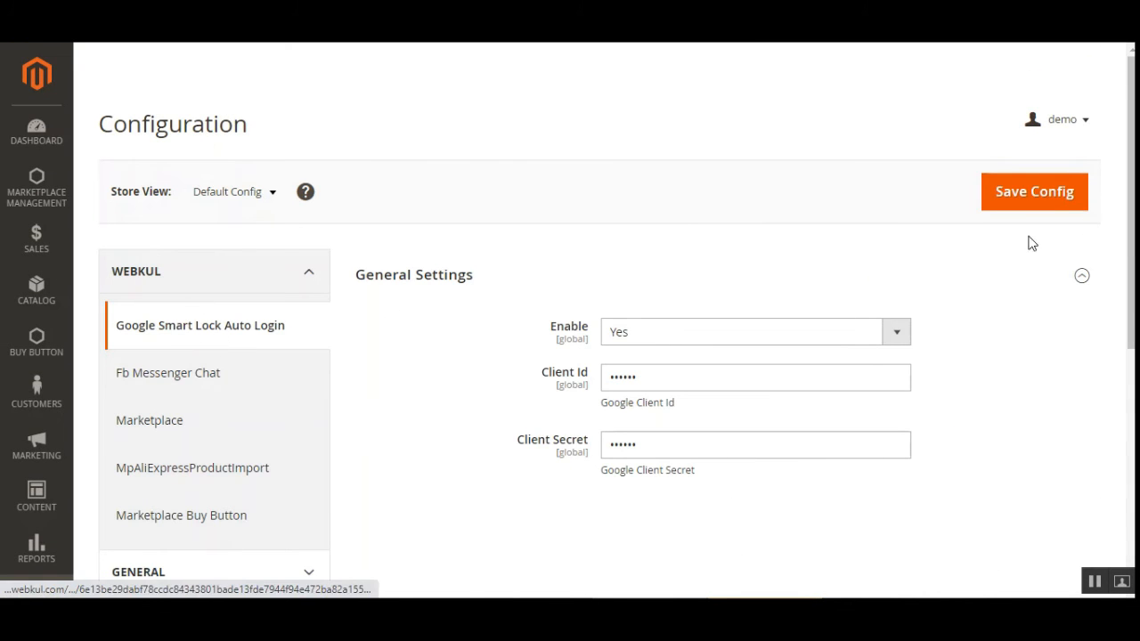
scroll(976, 268, "down", 2)
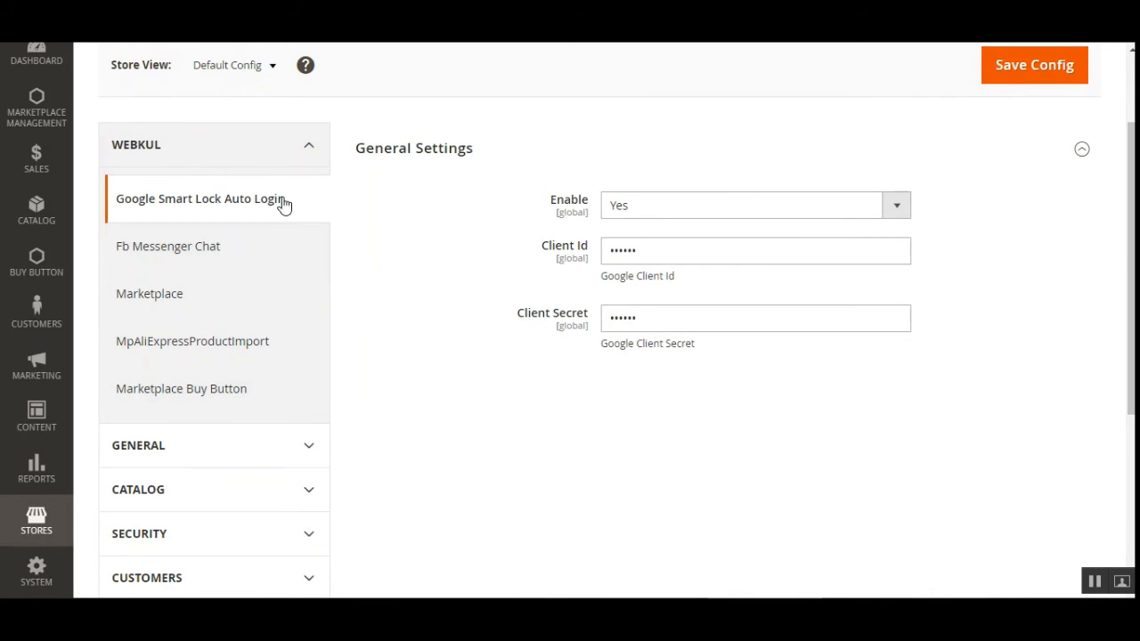
left_click(186, 400)
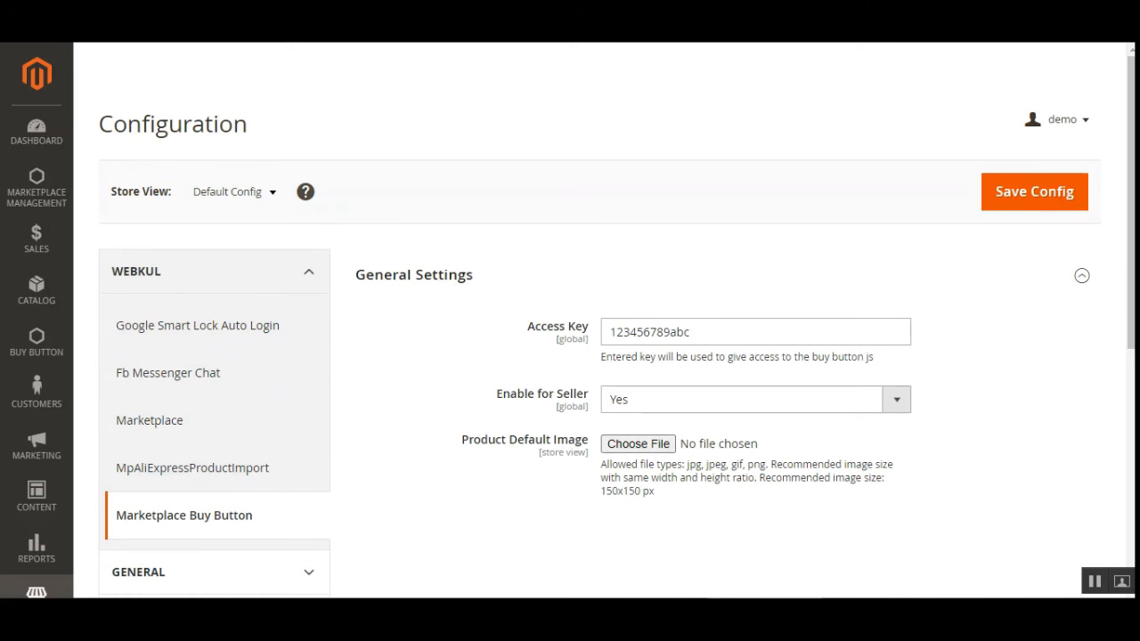
- Review the Marketplace Buy Button general settings, including the Enable for Seller choices and the Product Default Image requirements
scroll(703, 224, "down", 3)
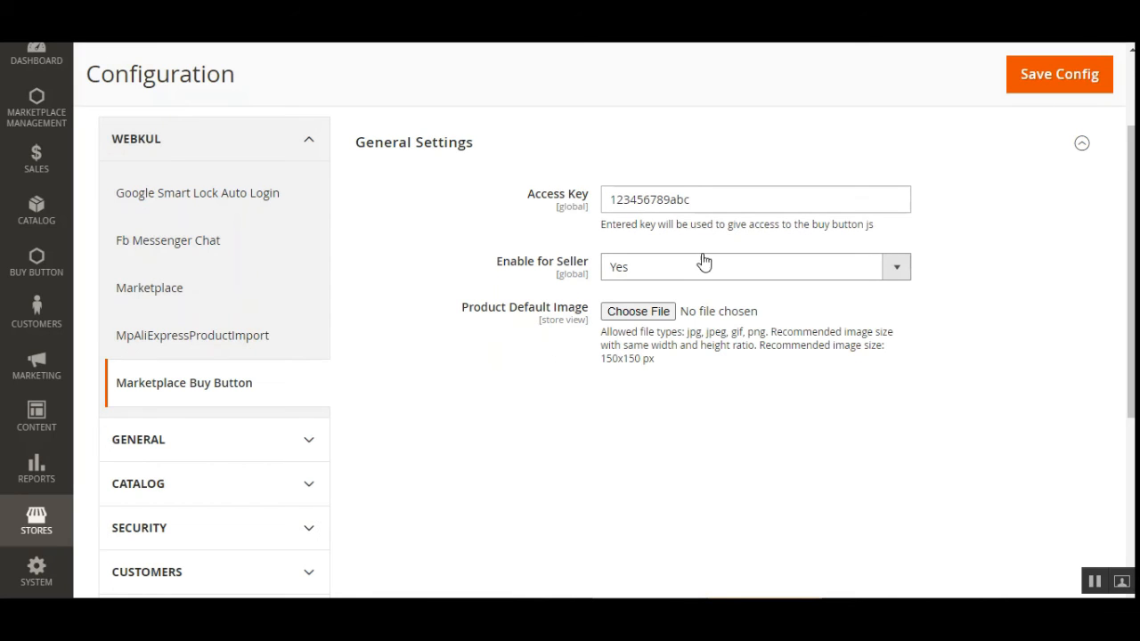
left_click(721, 270)
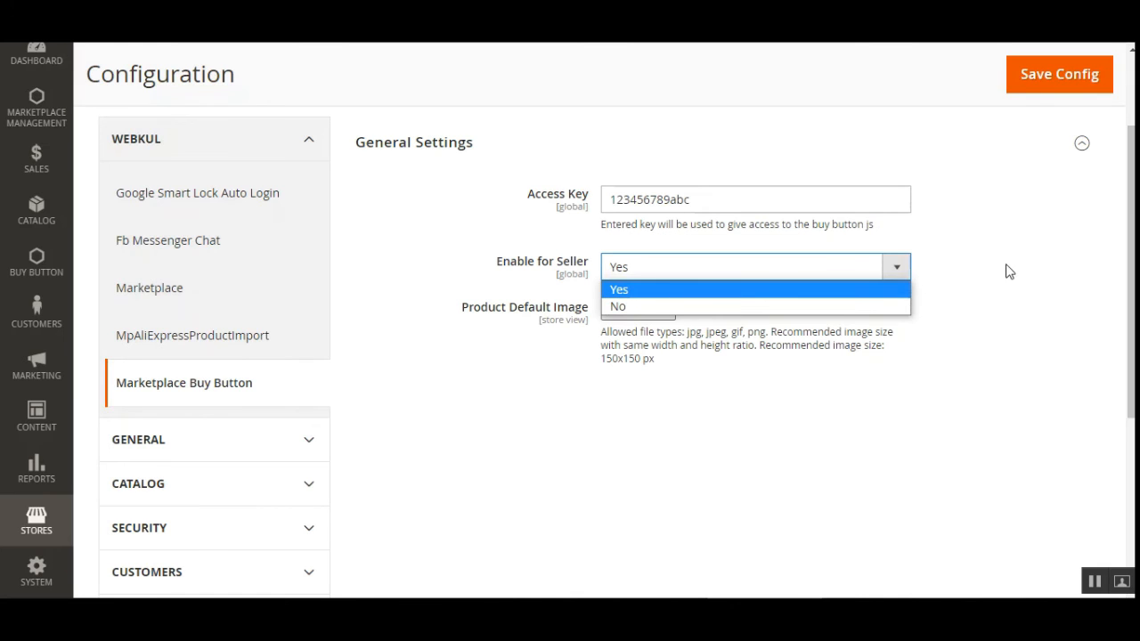
left_click(997, 306)
scroll(723, 417, "down", 1)
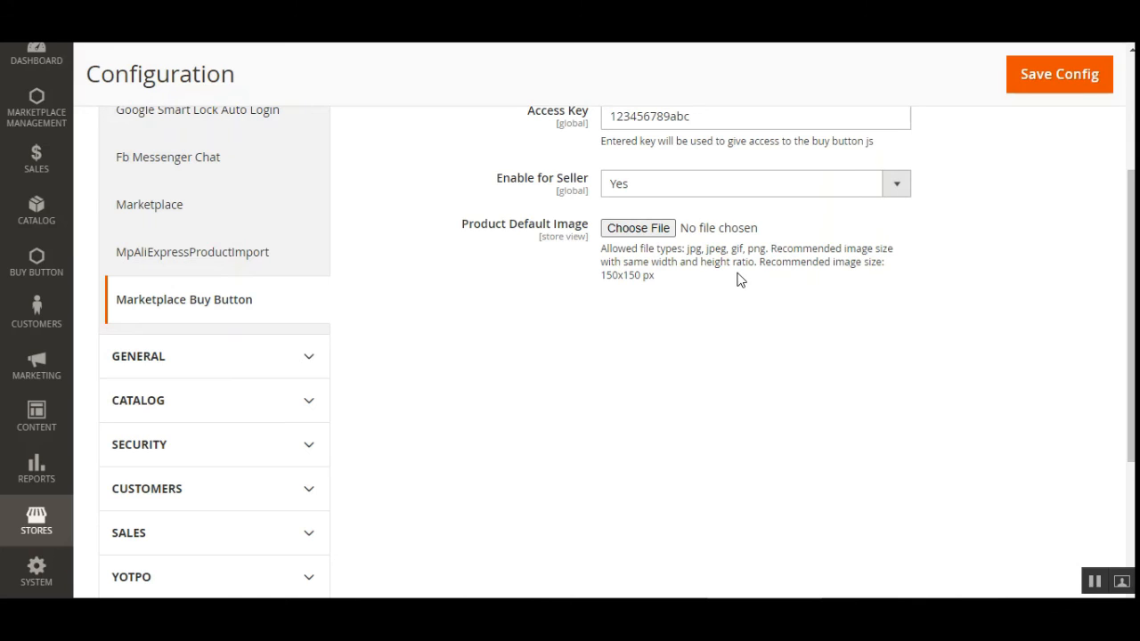
left_click_drag(605, 252, 682, 280)
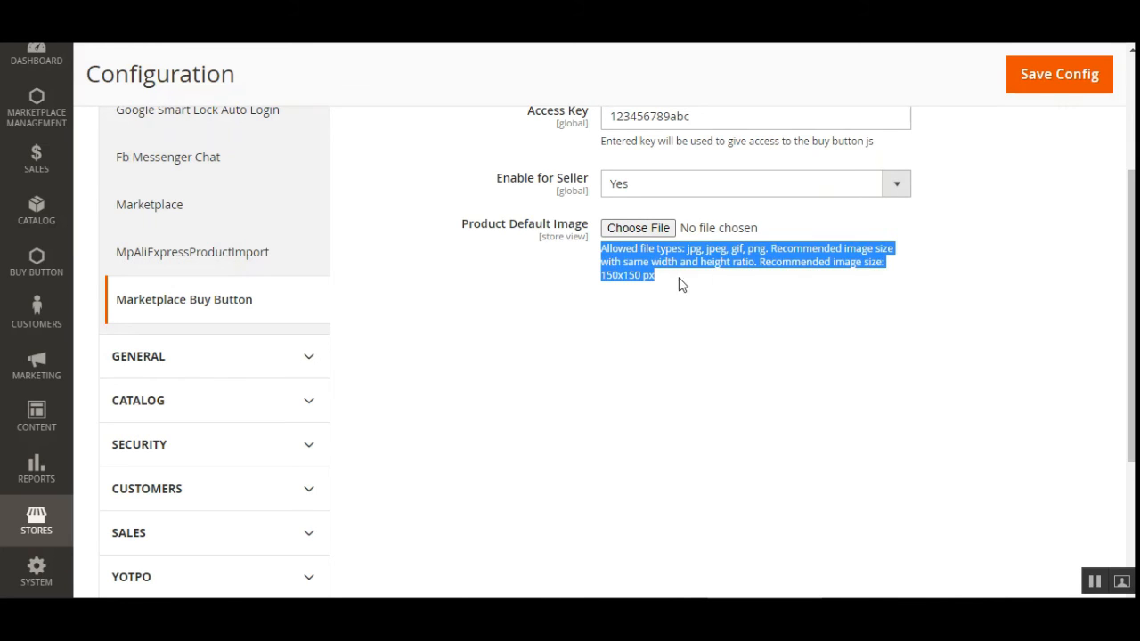
left_click(711, 276)
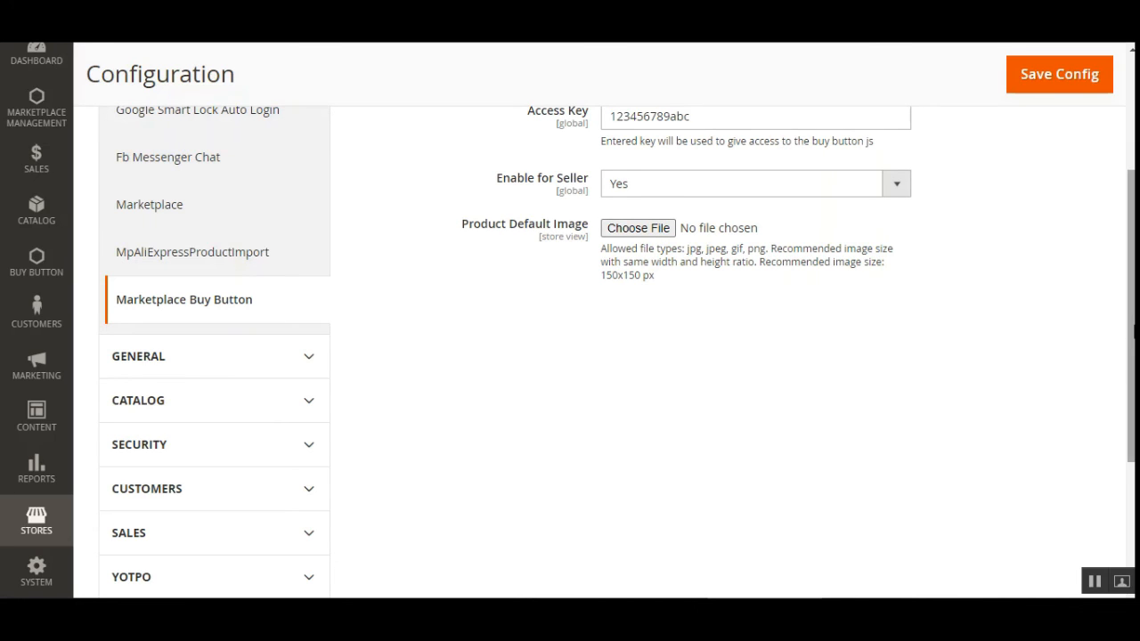
left_click_drag(1131, 317, 1131, 201)
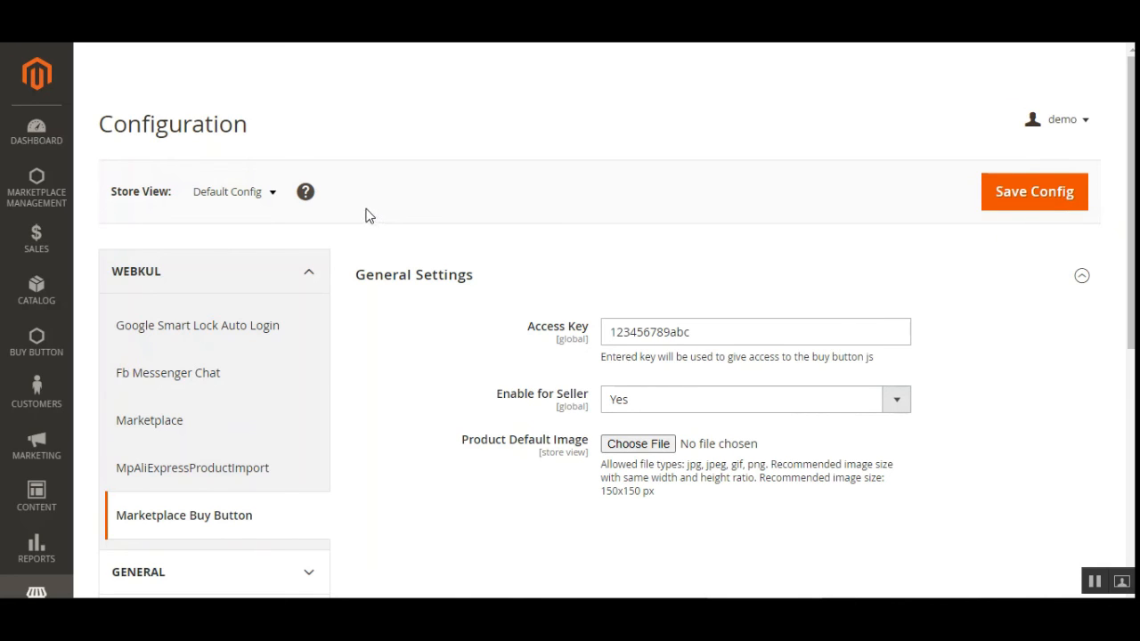
- Open the admin's Create Buy Button page and bring up the single-product selection
left_click(49, 356)
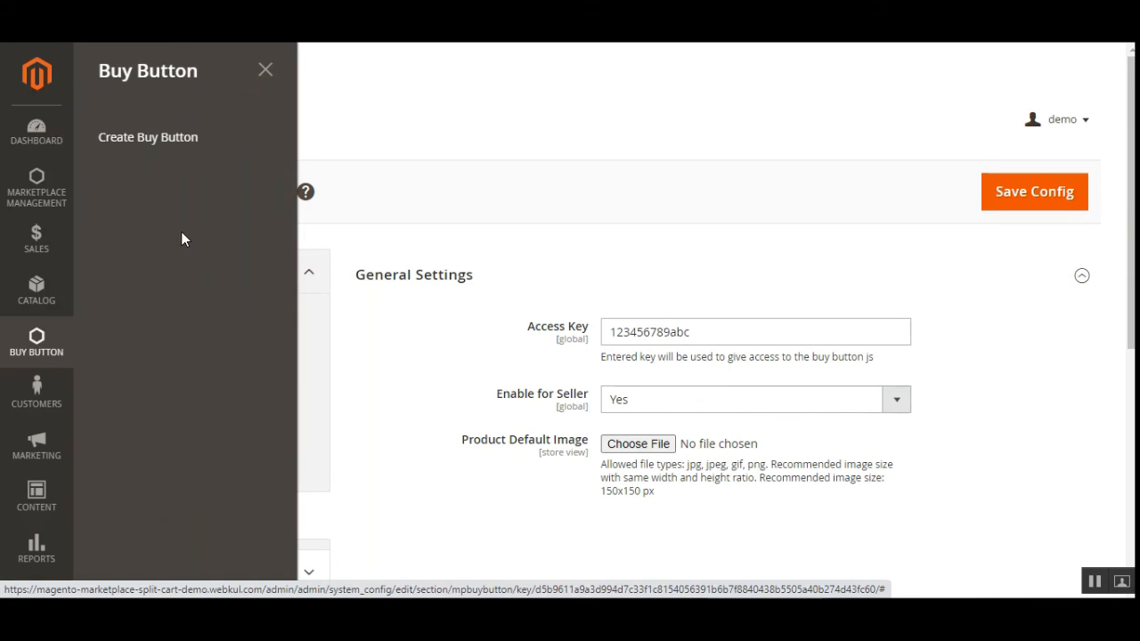
right_click(161, 141)
left_click(187, 149)
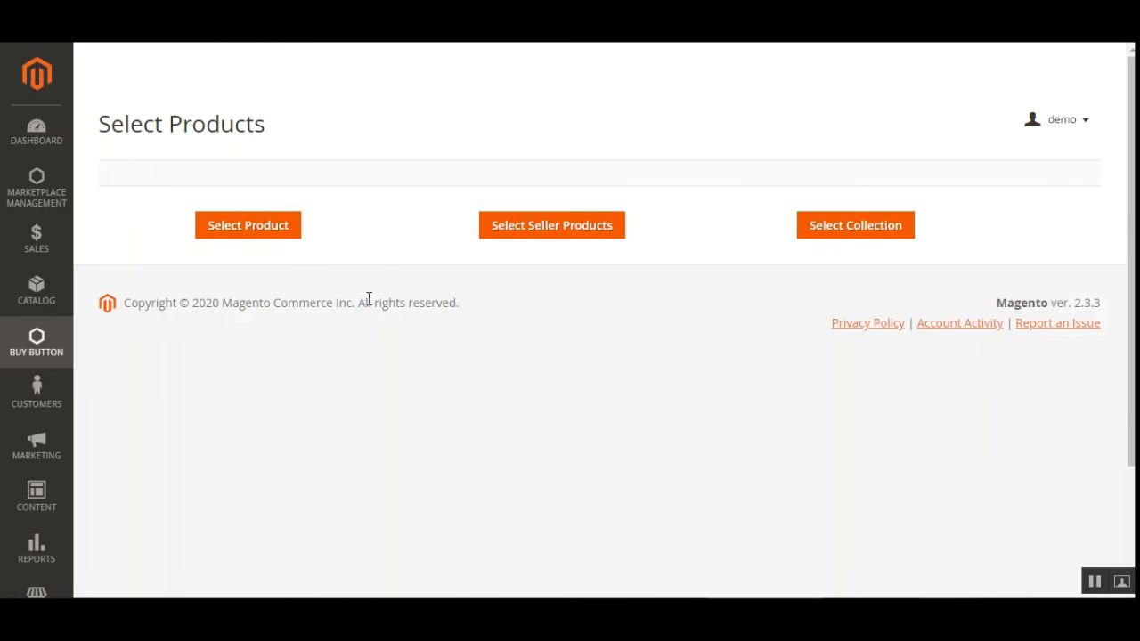
left_click_drag(1131, 258, 1131, 302)
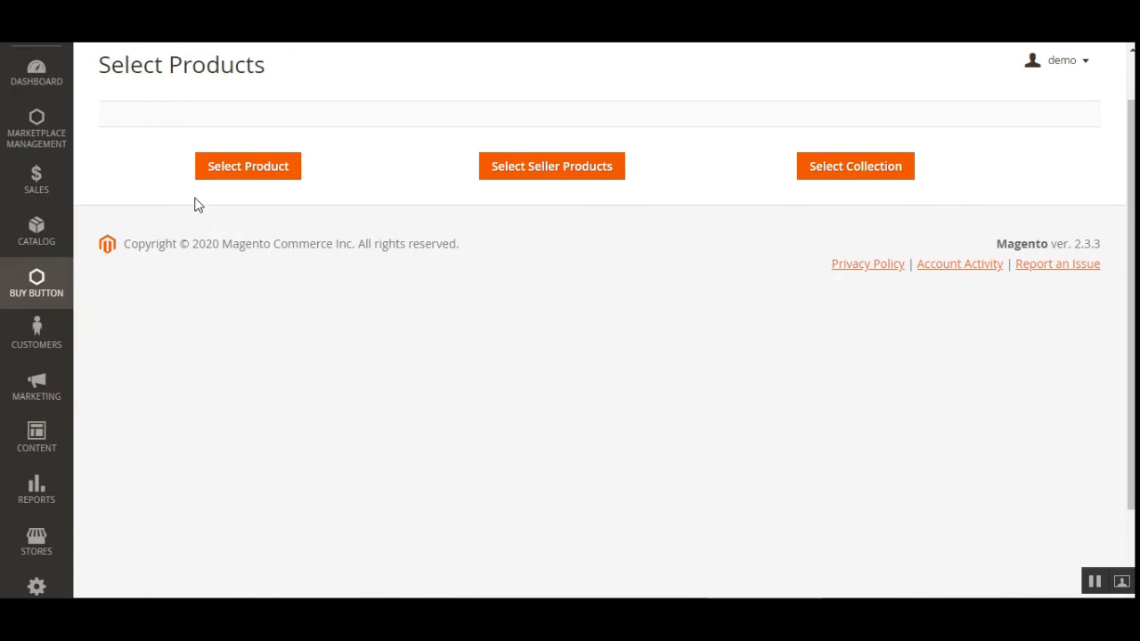
left_click(255, 178)
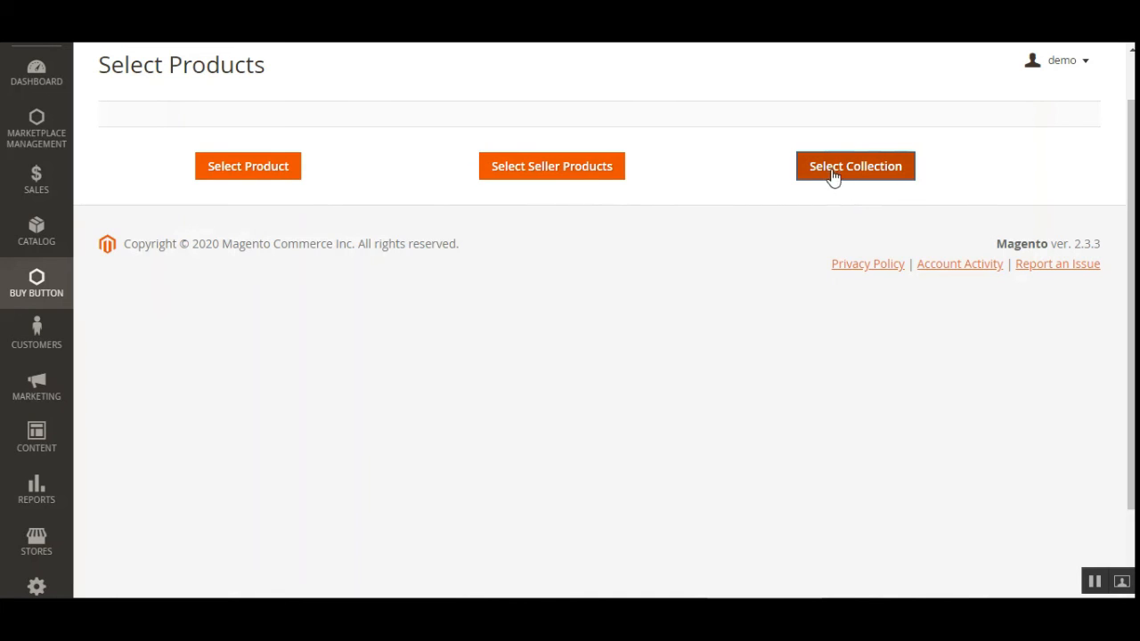
left_click(251, 173)
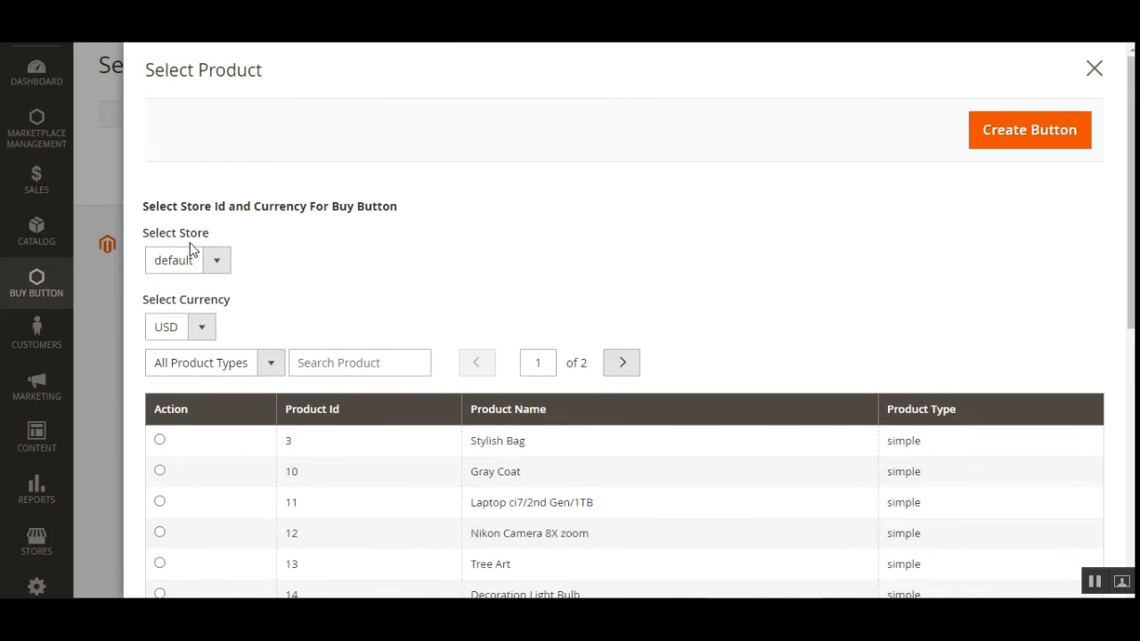
- View the product type filter choices, select the Stylish Bag and create its buy button
left_click(271, 375)
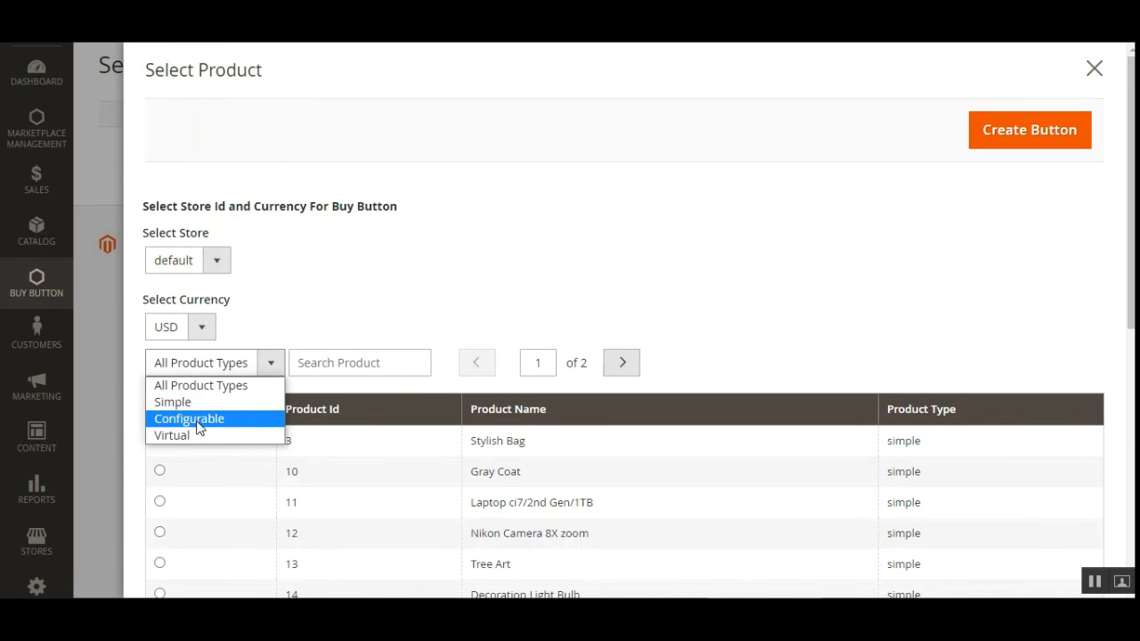
left_click(1053, 331)
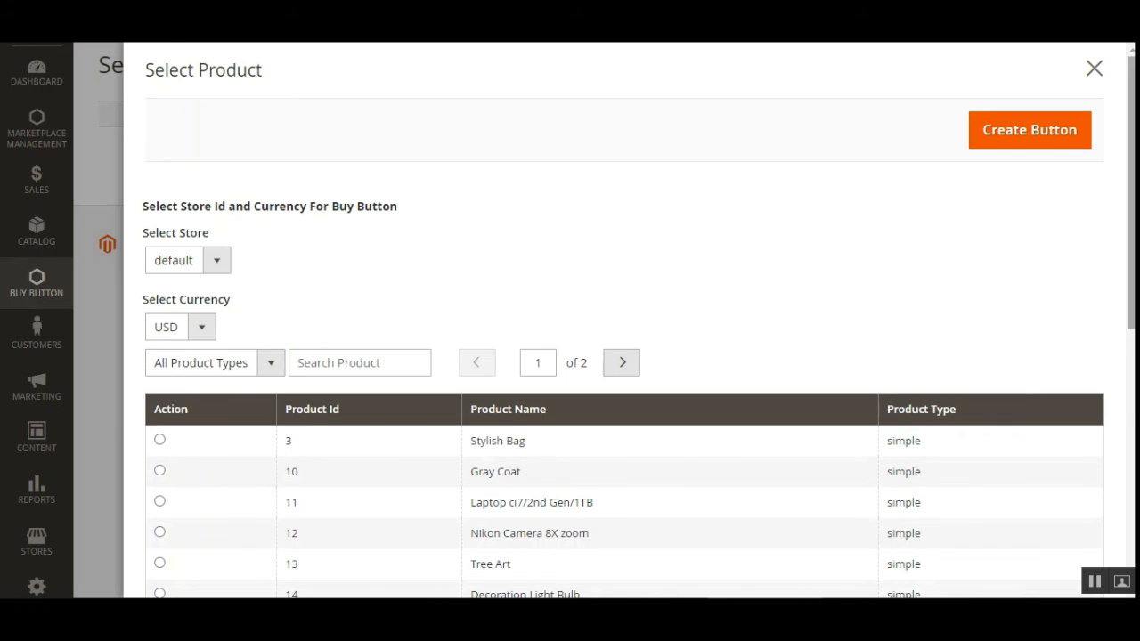
scroll(1042, 339, "down", 3)
scroll(1029, 347, "up", 1)
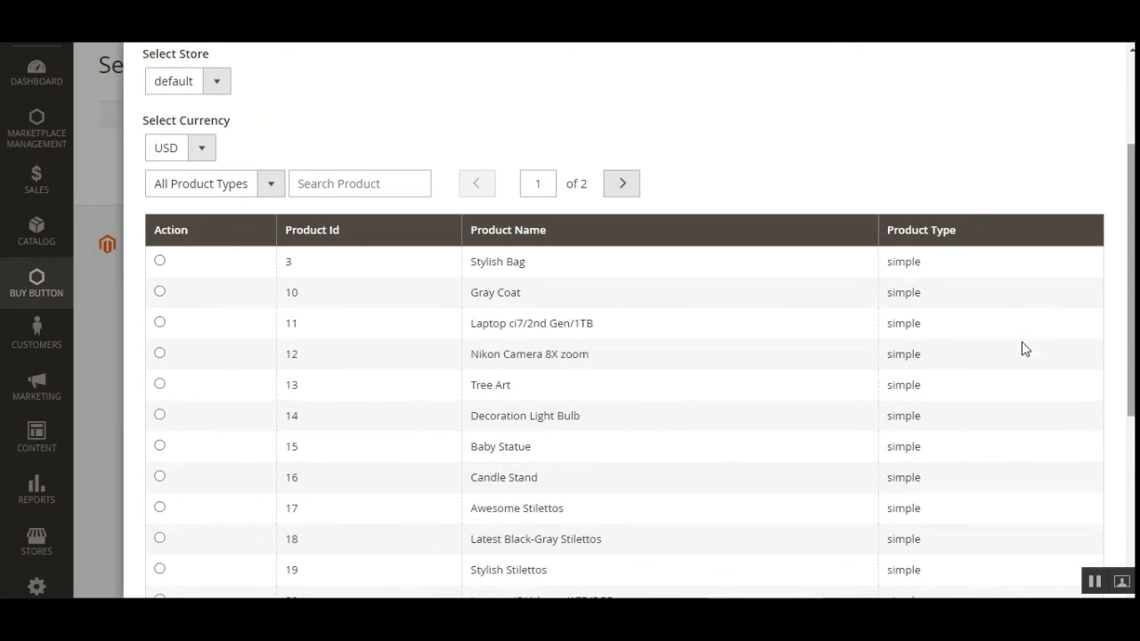
left_click(160, 260)
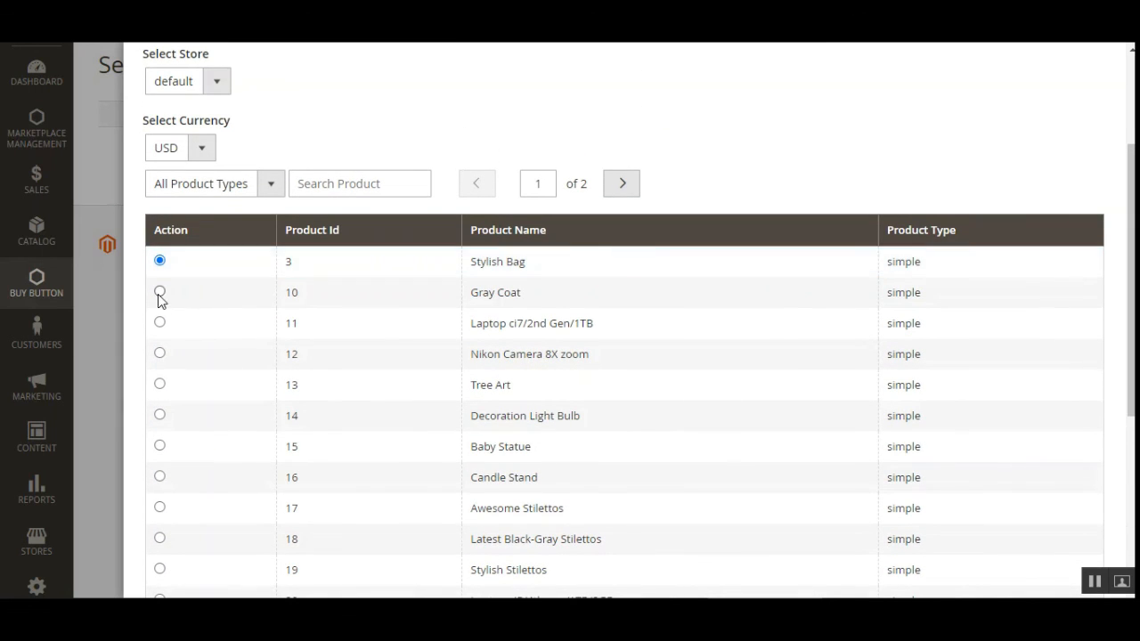
scroll(221, 301, "up", 2)
left_click(989, 136)
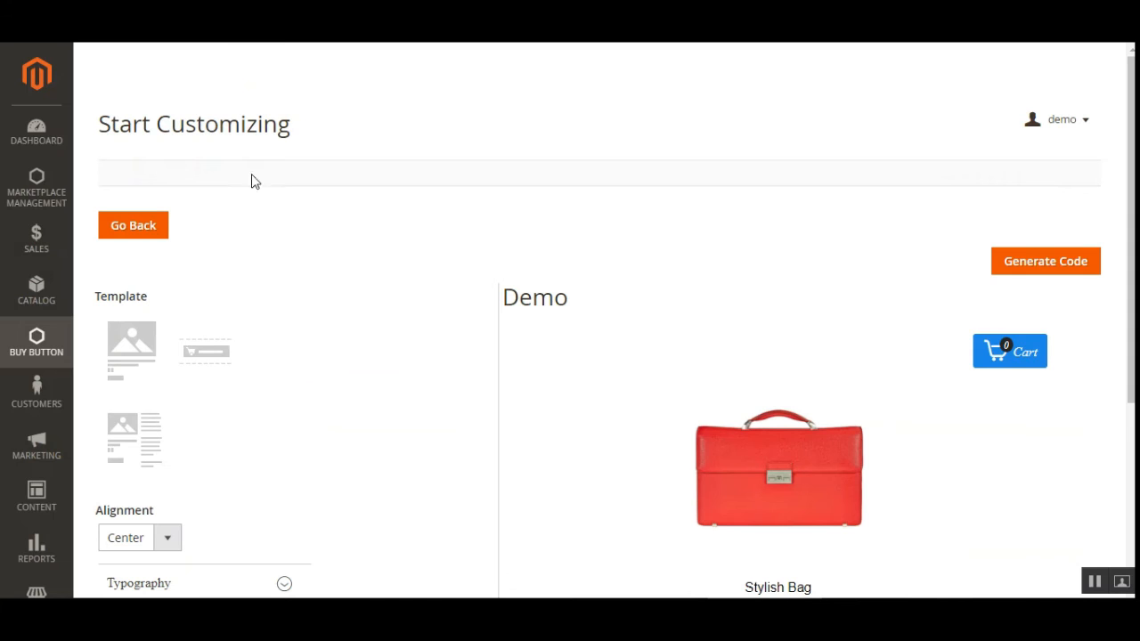
- Preview the button-only and detailed templates for the Stylish Bag's buy button, and apply the button-only template
scroll(569, 320, "down", 2)
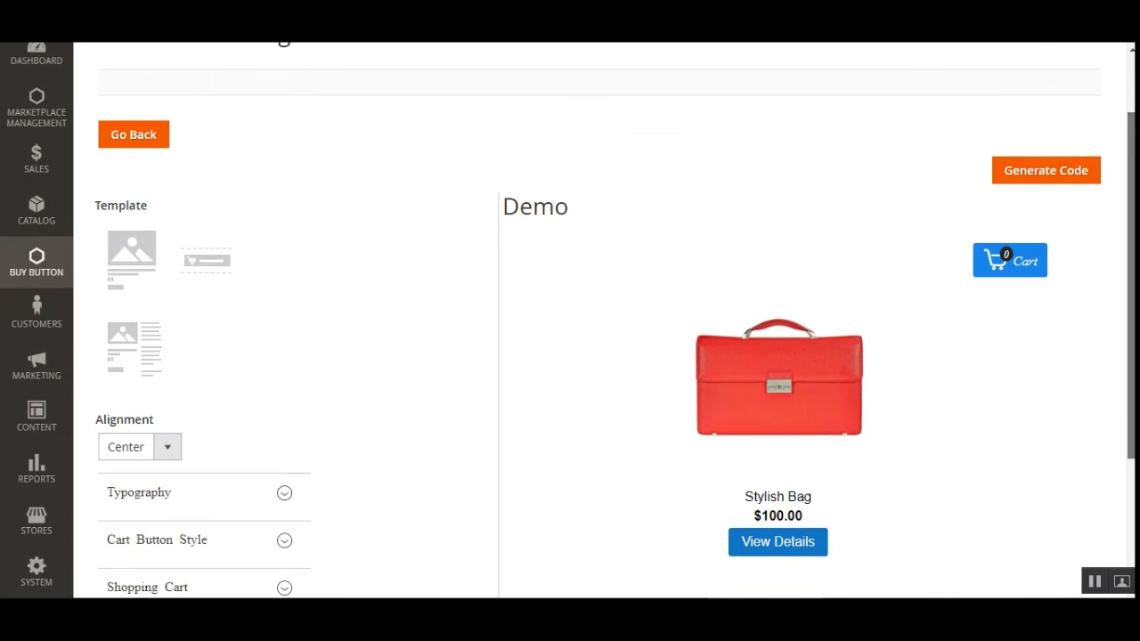
left_click_drag(1131, 178, 1132, 166)
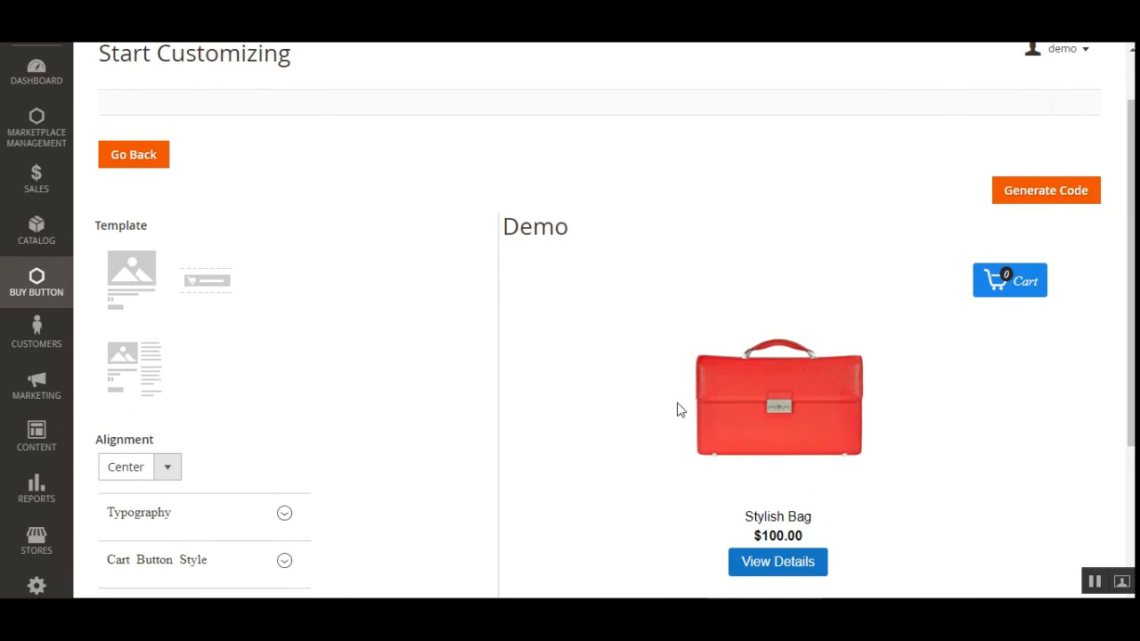
left_click_drag(1131, 231, 1131, 256)
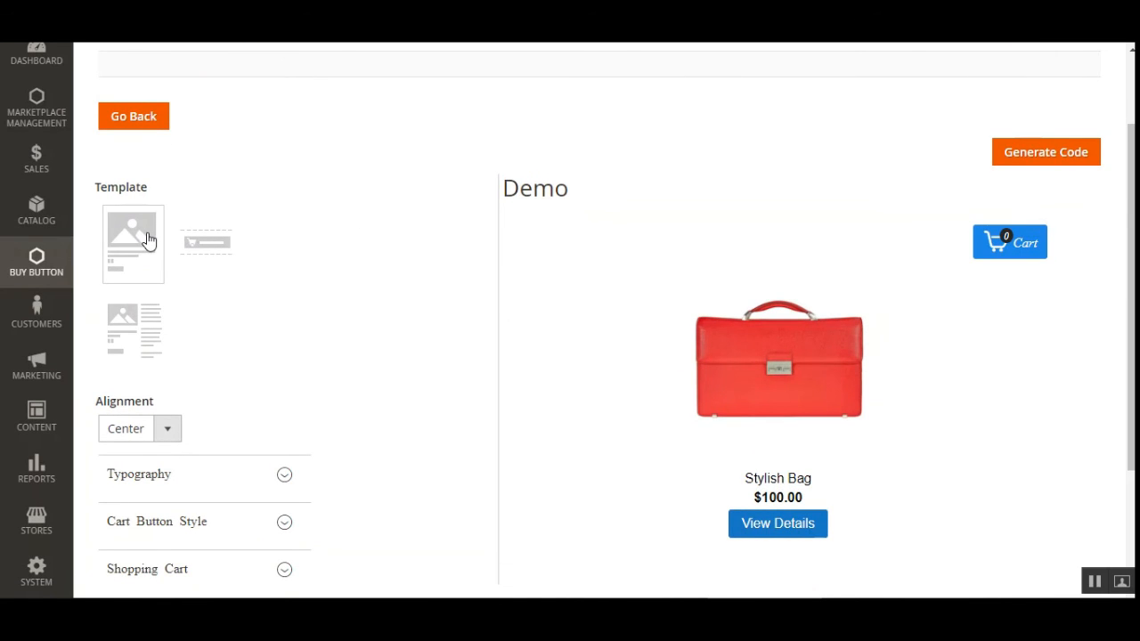
left_click(215, 242)
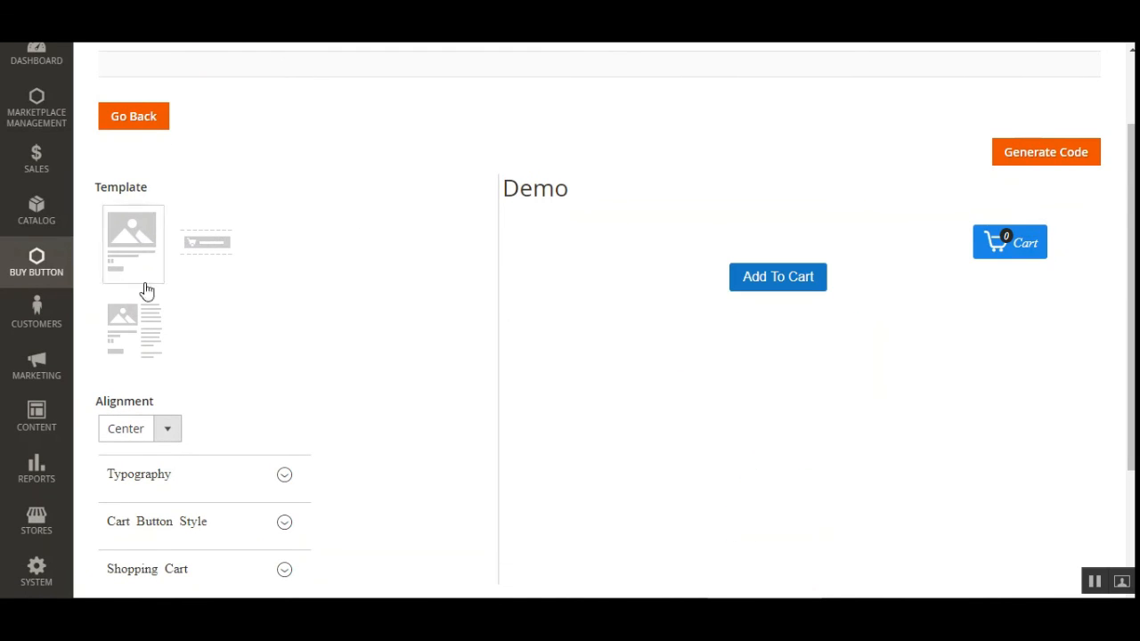
left_click(132, 340)
left_click(214, 249)
scroll(933, 204, "down", 1)
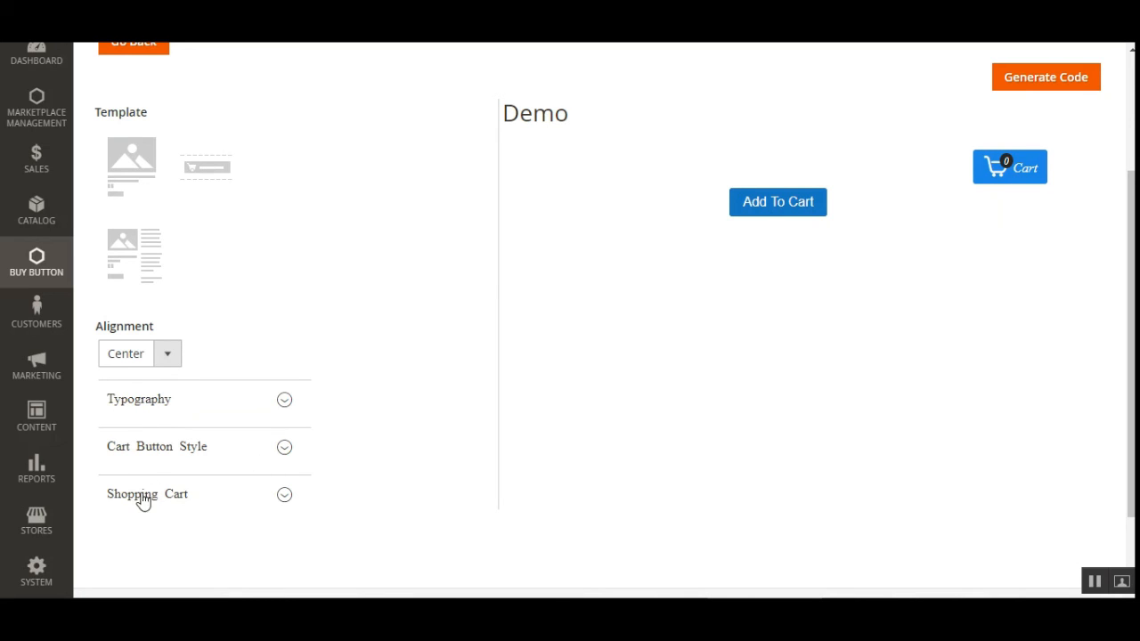
- Apply the detailed template to the Stylish Bag's buy button and generate its embed code
scroll(106, 249, "up", 1)
left_click(132, 330)
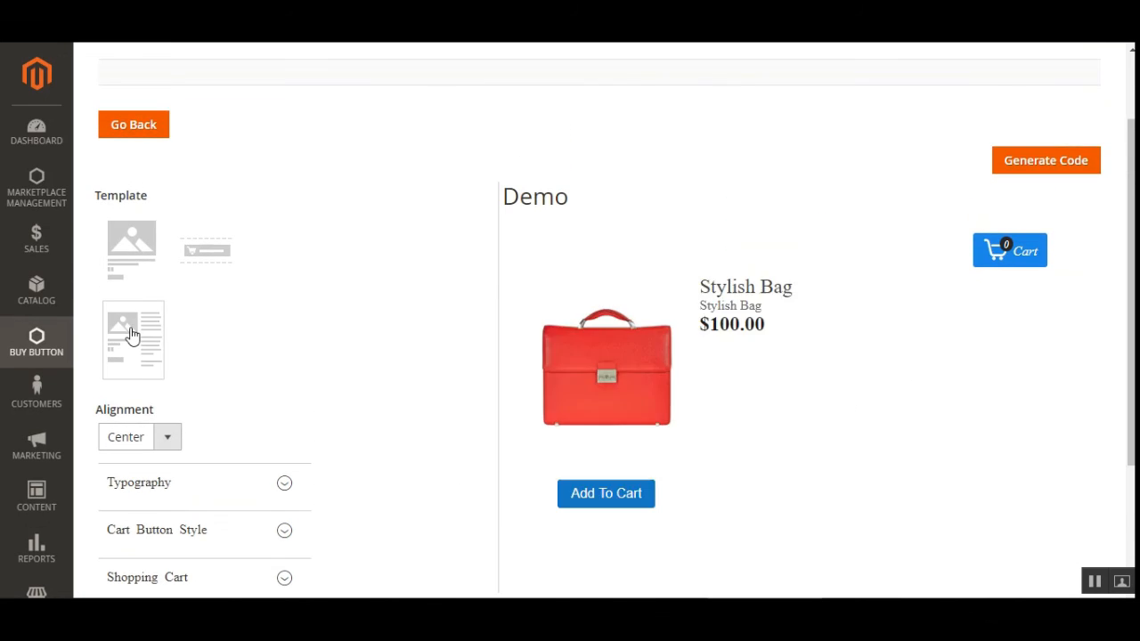
left_click(1042, 162)
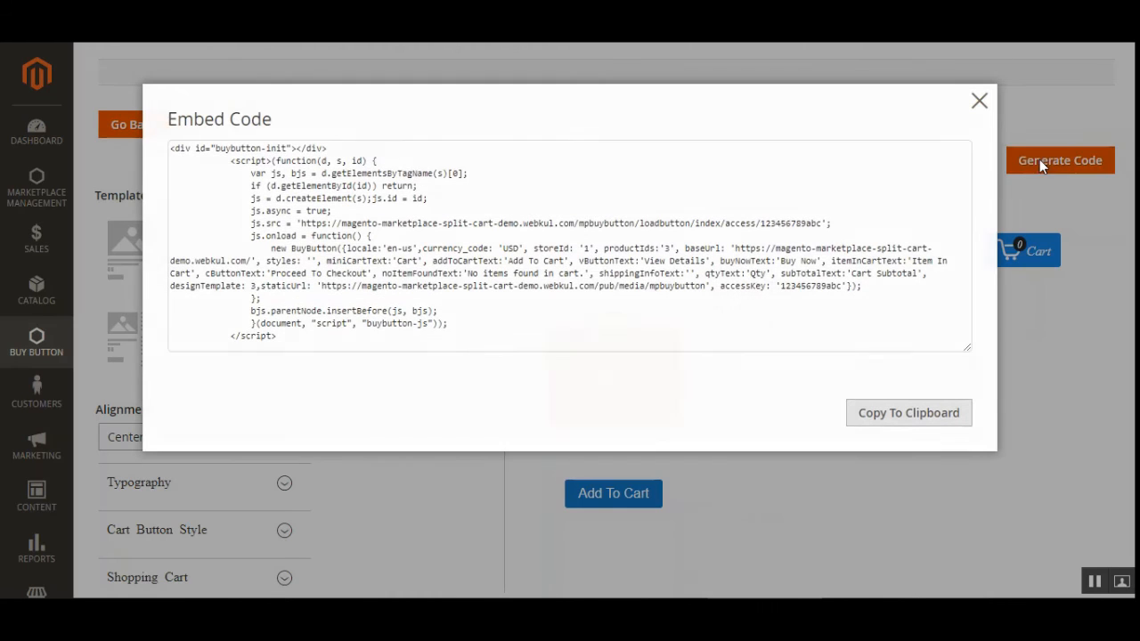
- Examine the embed code, highlight the accessKey parameter name, and close the code window
left_click(255, 299)
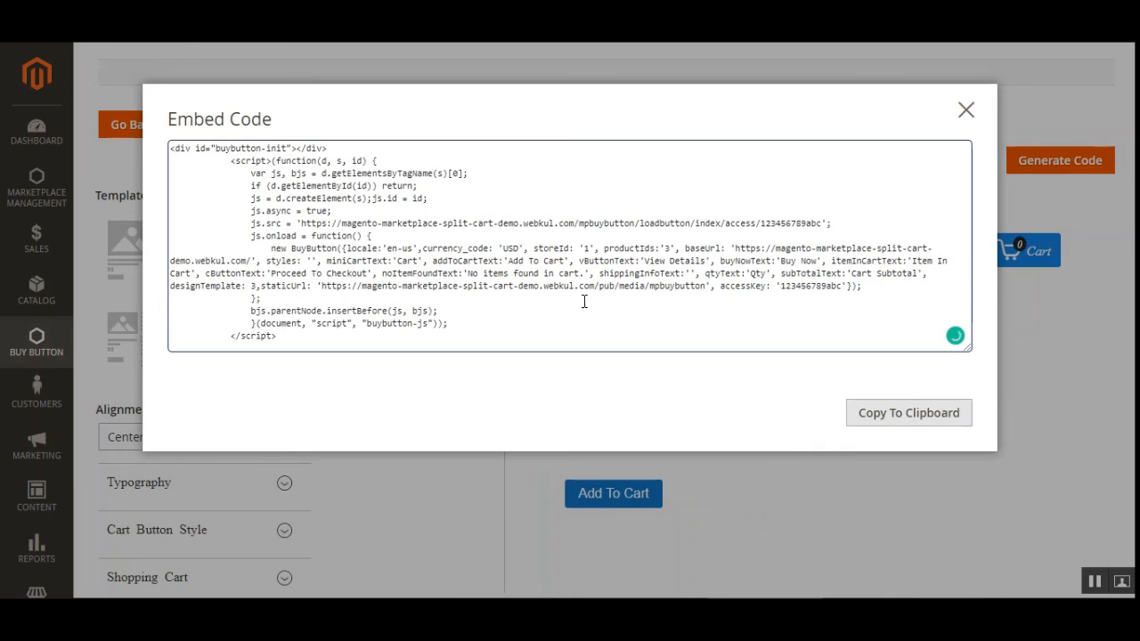
left_click_drag(718, 288, 771, 291)
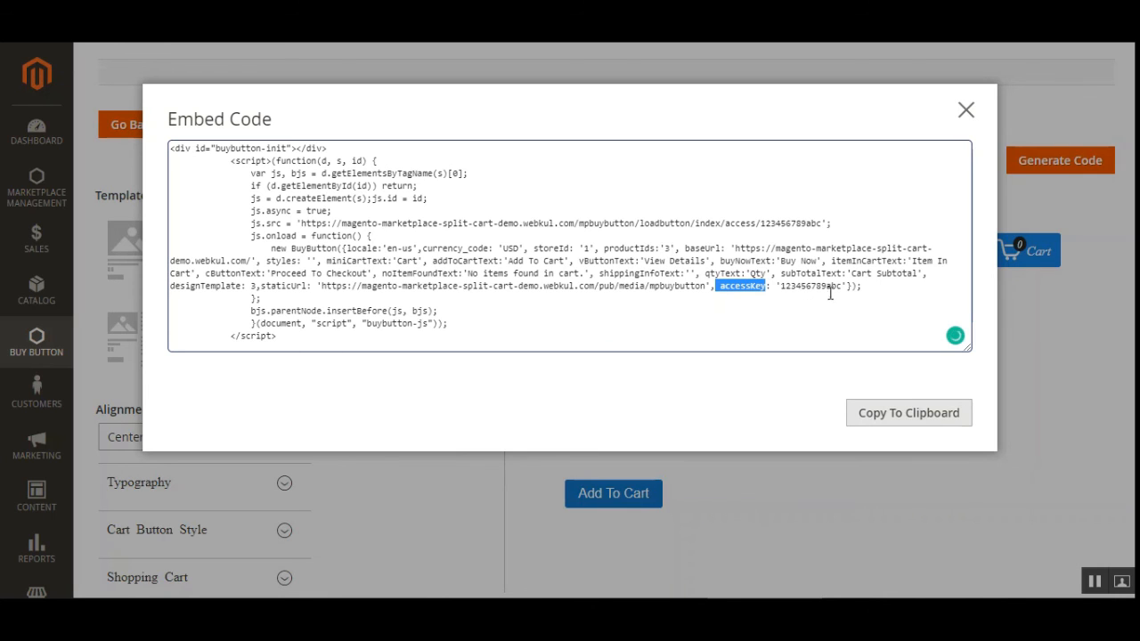
left_click(966, 111)
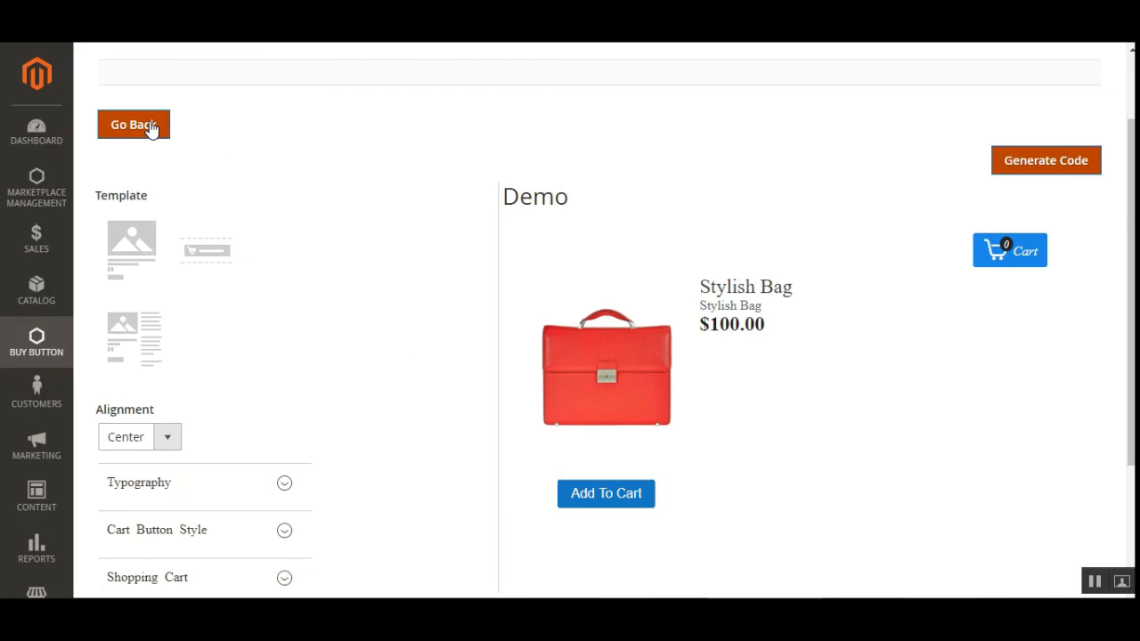
- Go back to the Select Products page and bring up the collection selection
left_click(27, 347)
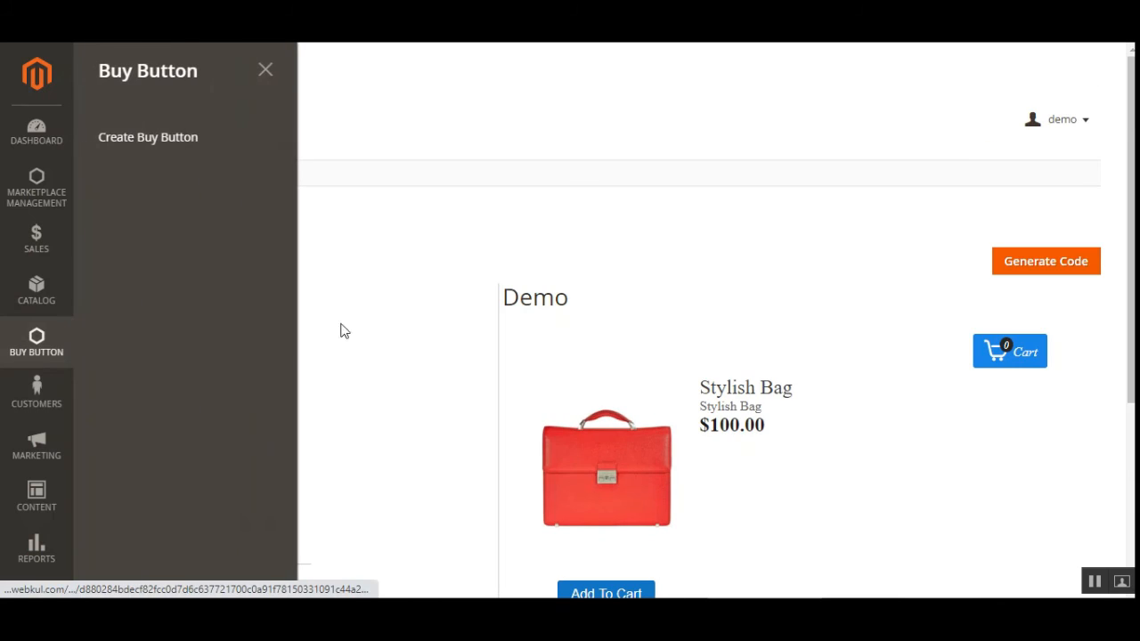
left_click(676, 97)
left_click(140, 231)
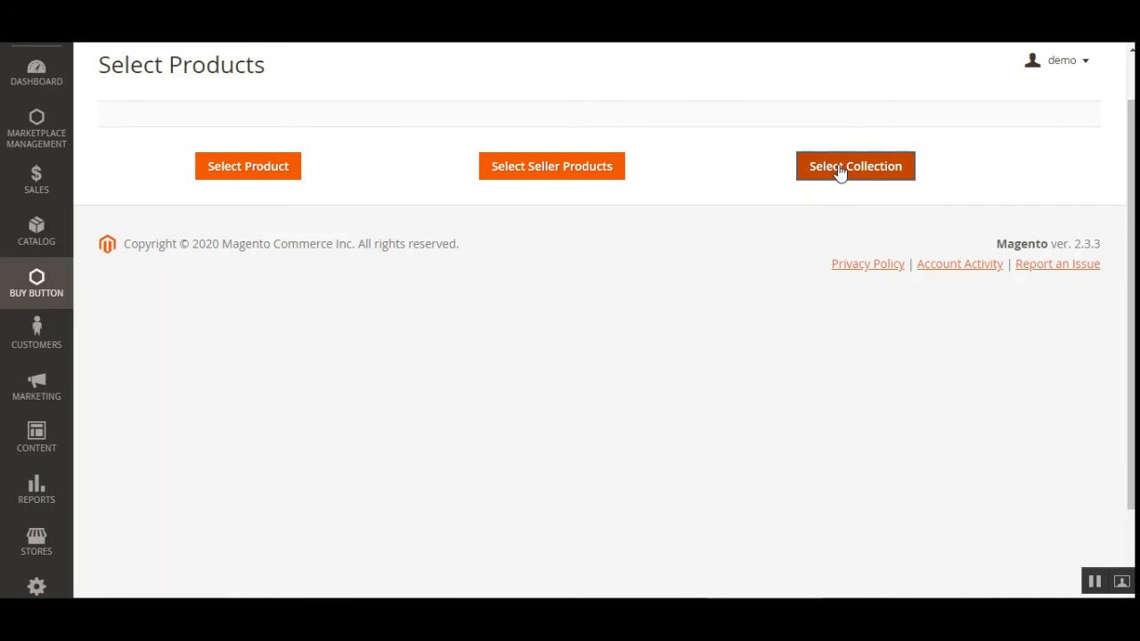
left_click(847, 172)
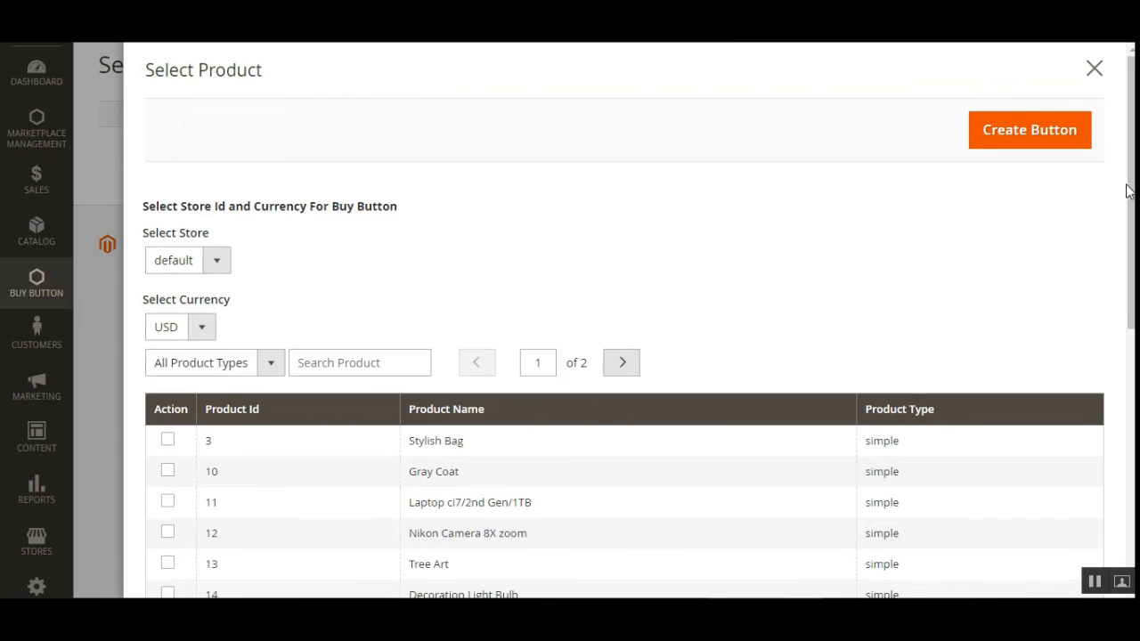
- Select Stylish Bag, Gray Coat, Laptop ci7/2nd Gen/1TB and Nikon Camera 8X zoom for the collection and create its buy button
left_click_drag(1129, 188, 1128, 248)
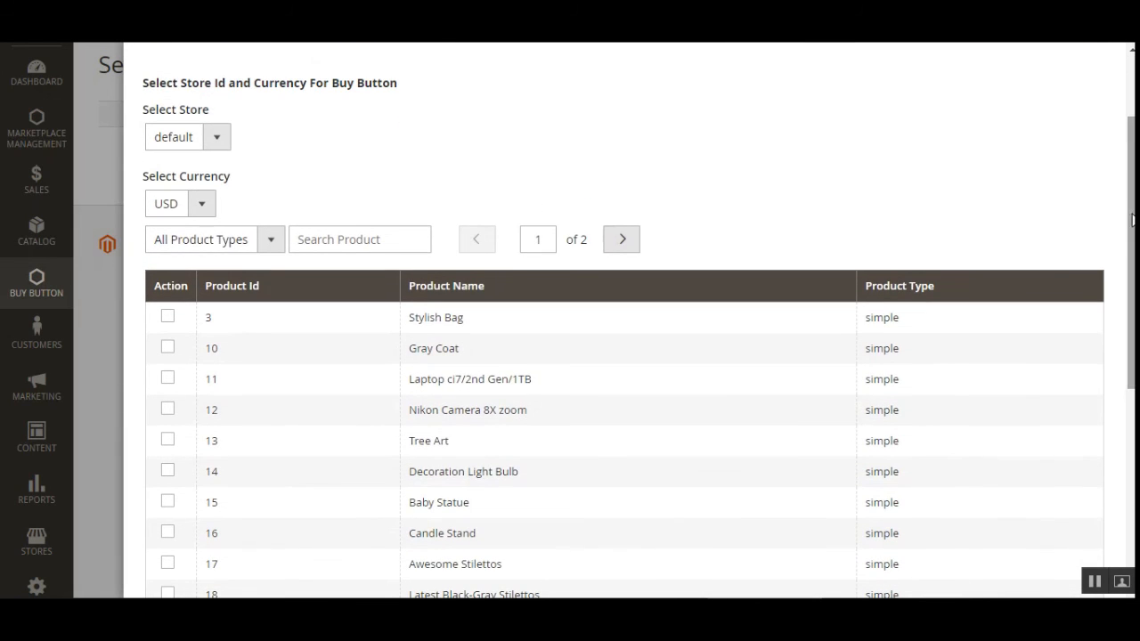
left_click(265, 238)
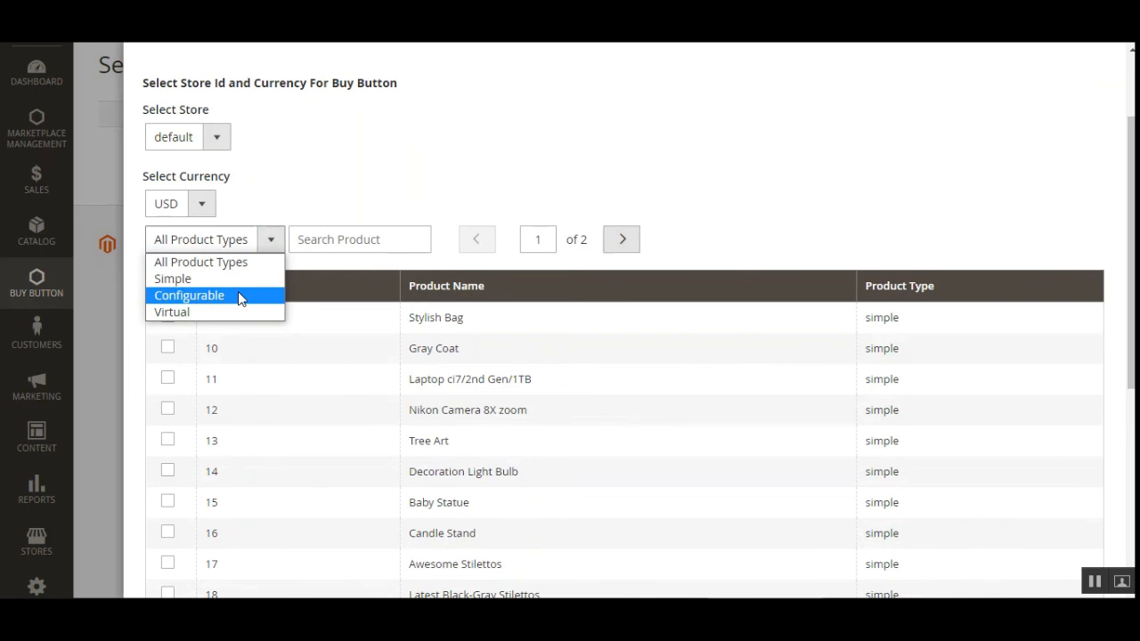
left_click(169, 353)
left_click(167, 348)
left_click(168, 378)
left_click(168, 411)
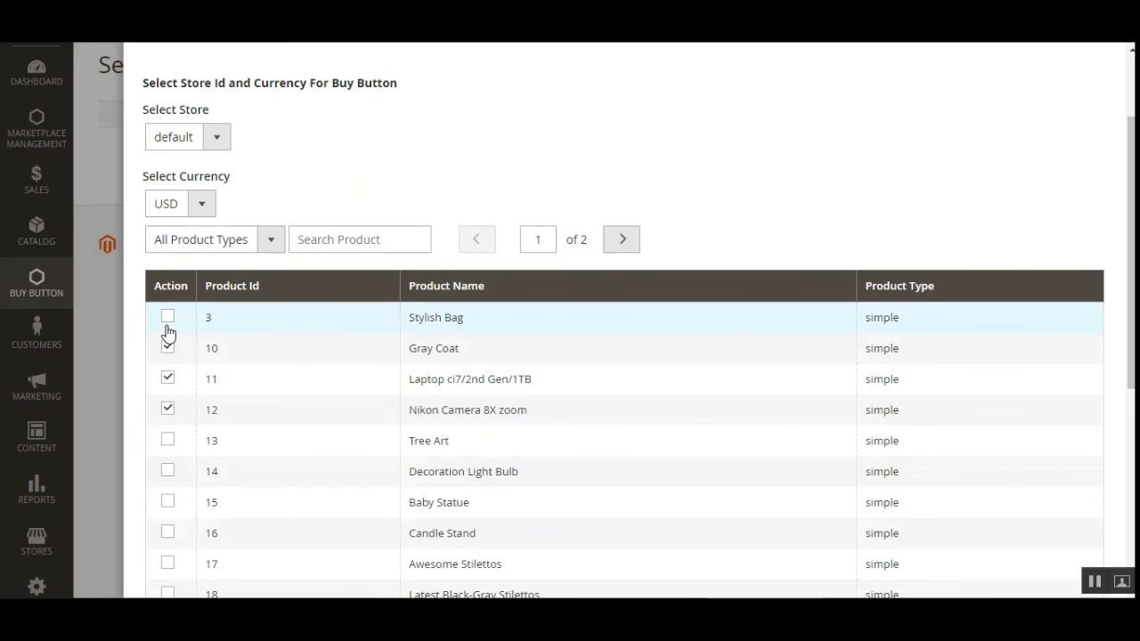
left_click(168, 317)
scroll(933, 385, "up", 2)
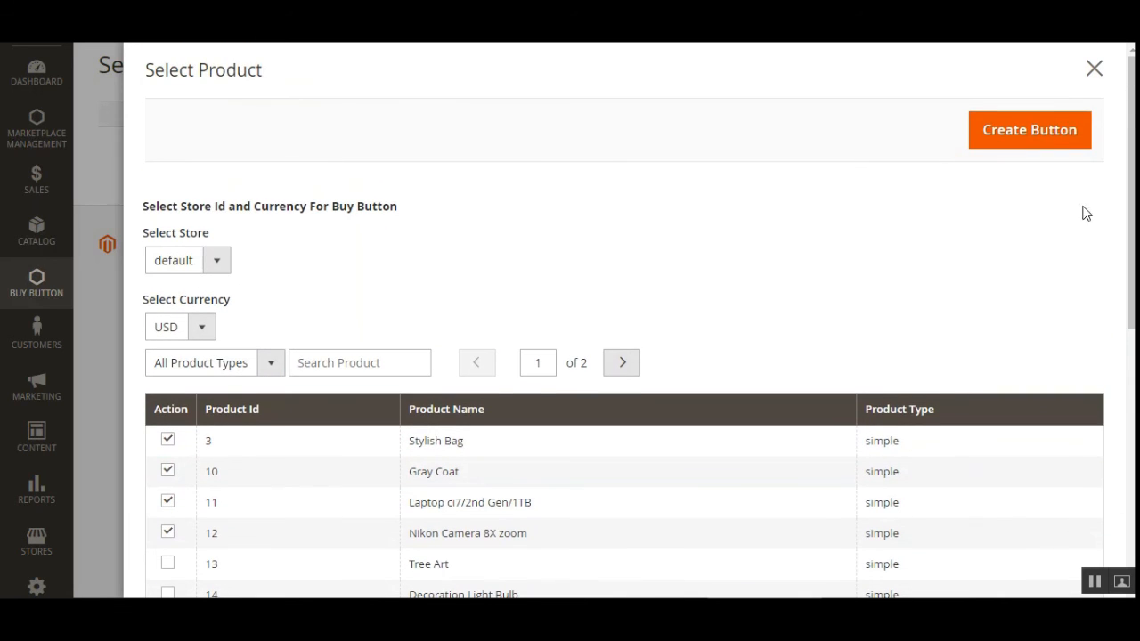
left_click(1019, 134)
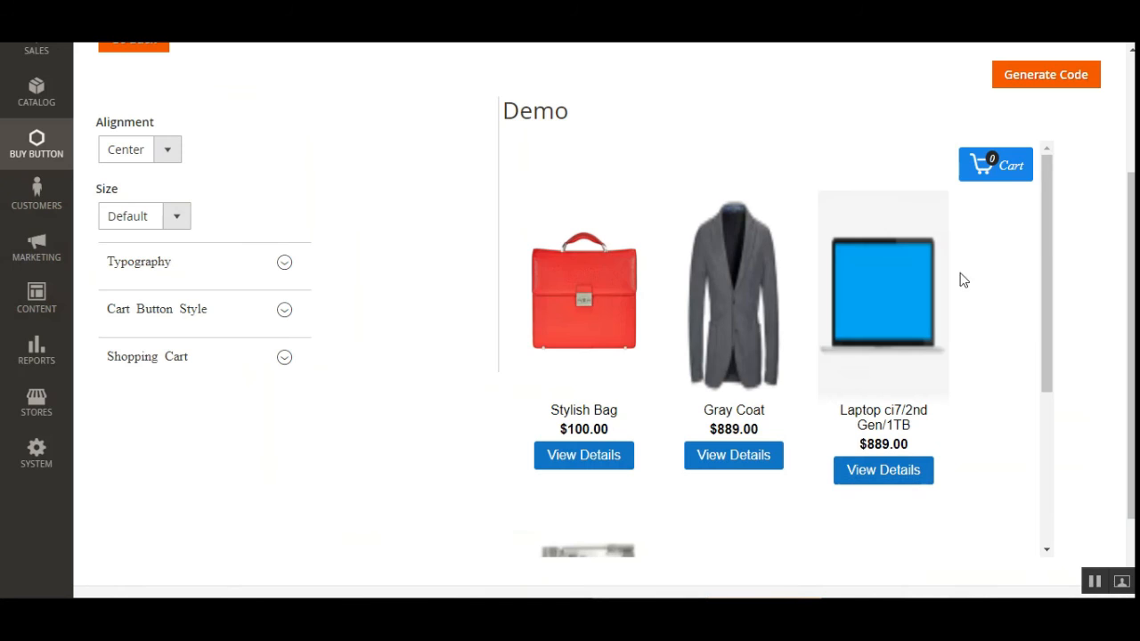
- Look through the product collection's demo preview and return to the Select Products page
left_click_drag(1131, 257, 1130, 322)
mouse_move(1047, 209)
left_mouse_down()
mouse_move(1056, 364)
mouse_move(1050, 210)
left_mouse_up()
left_click_drag(1131, 322, 1130, 297)
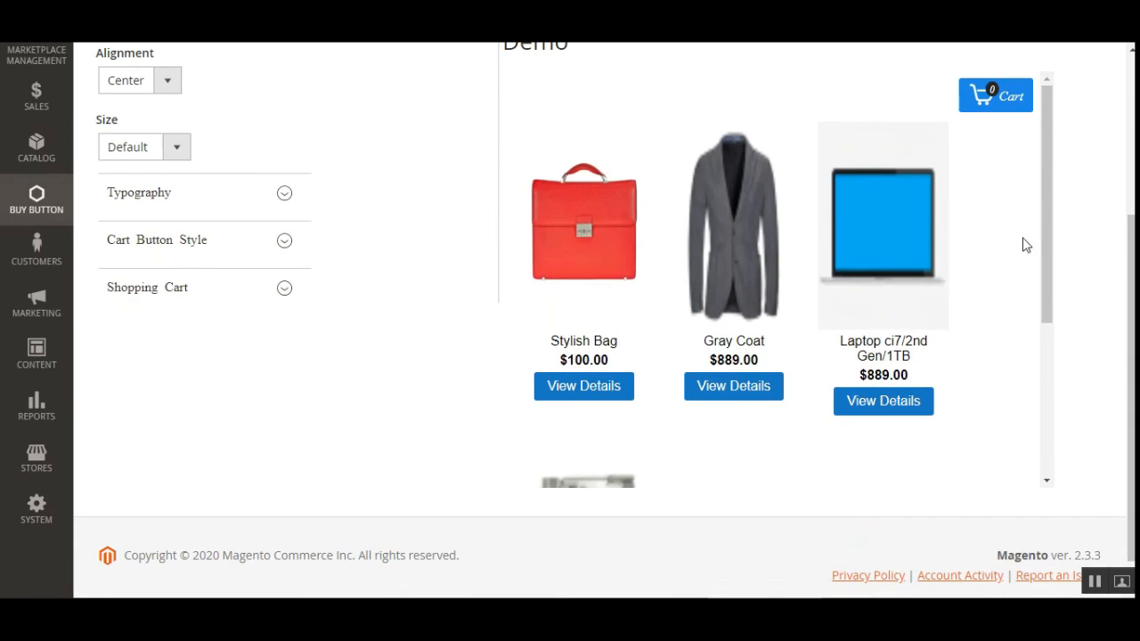
left_click_drag(1051, 214, 1037, 155)
left_click_drag(1131, 280, 1131, 121)
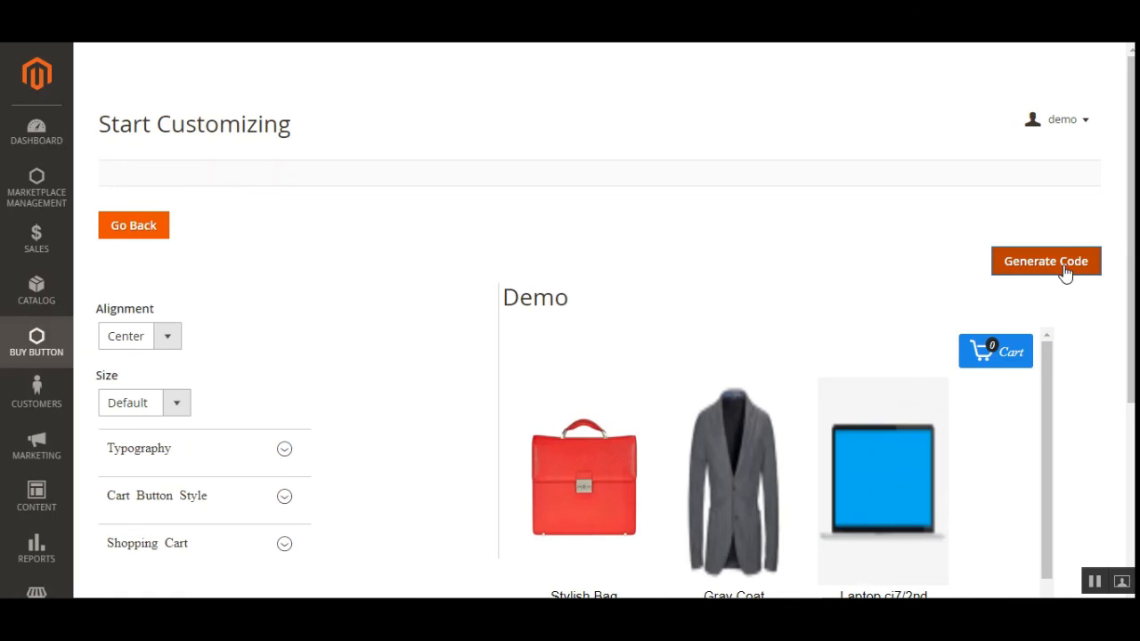
left_click(136, 238)
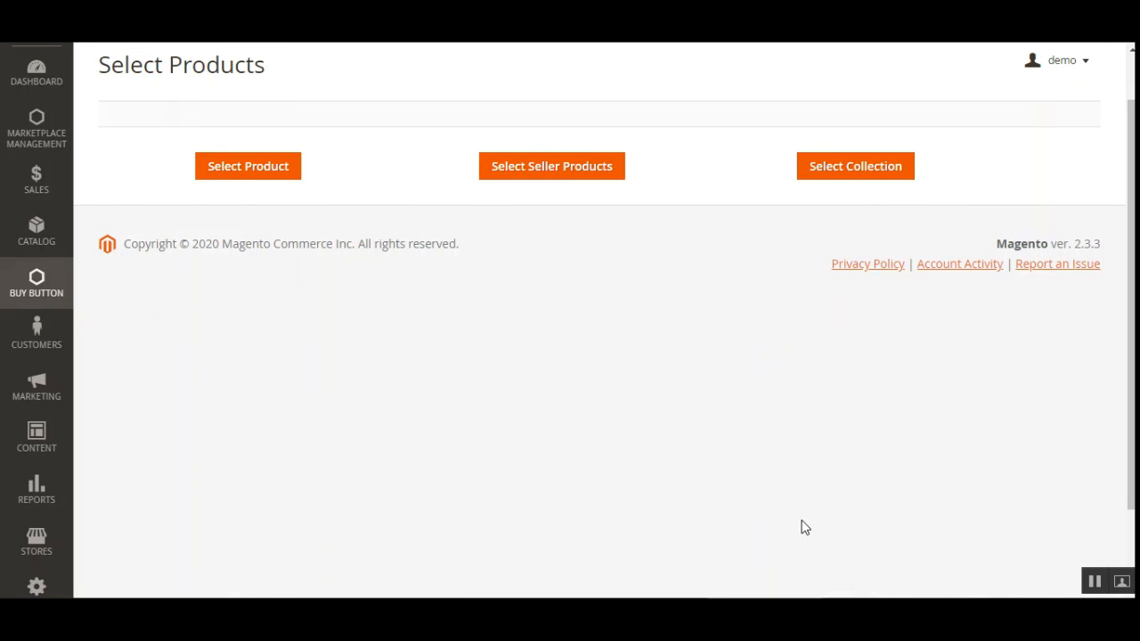
- Select the seller products Gray Coat, Laptop ci7/2nd Gen/1TB and Nikon Camera 8X zoom and create their buy button
left_click(555, 174)
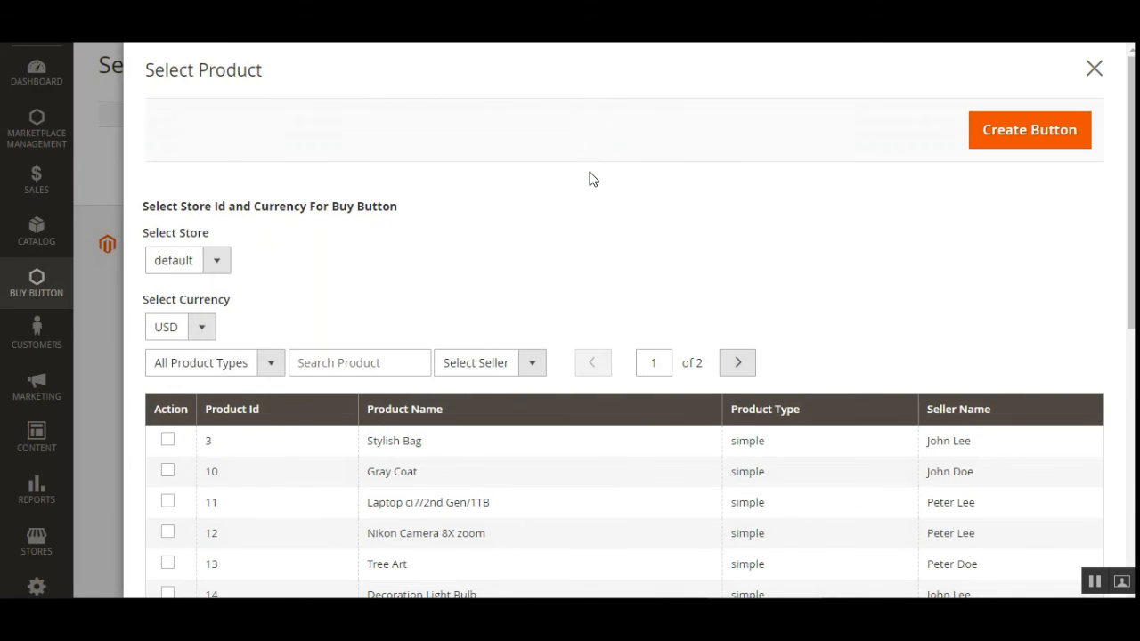
scroll(1123, 225, "down", 3)
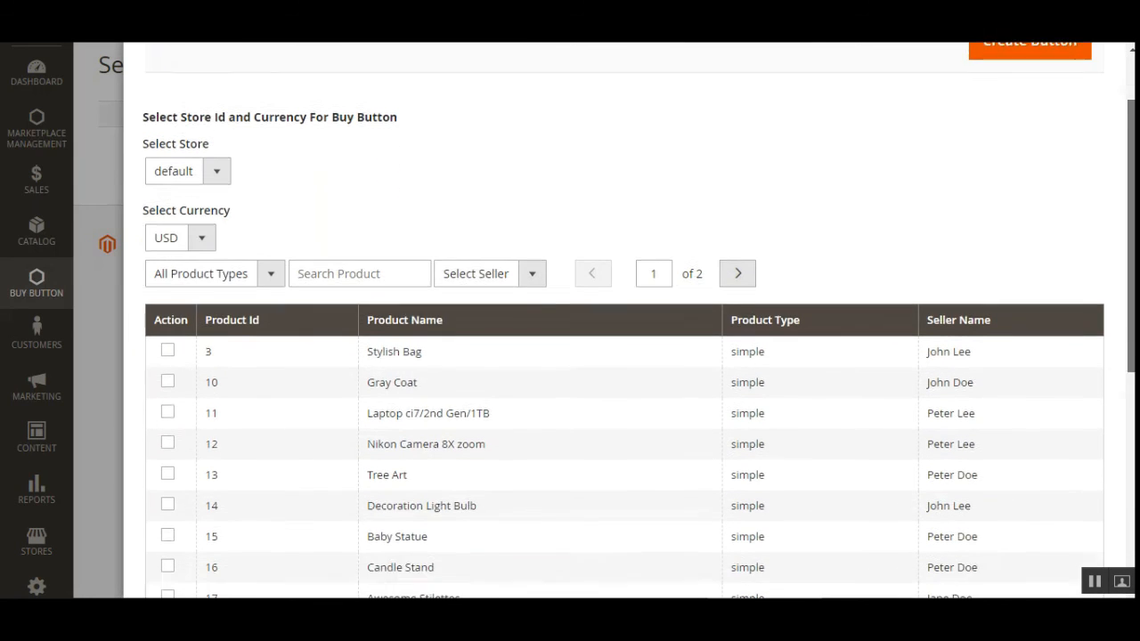
left_click(168, 313)
left_click(168, 342)
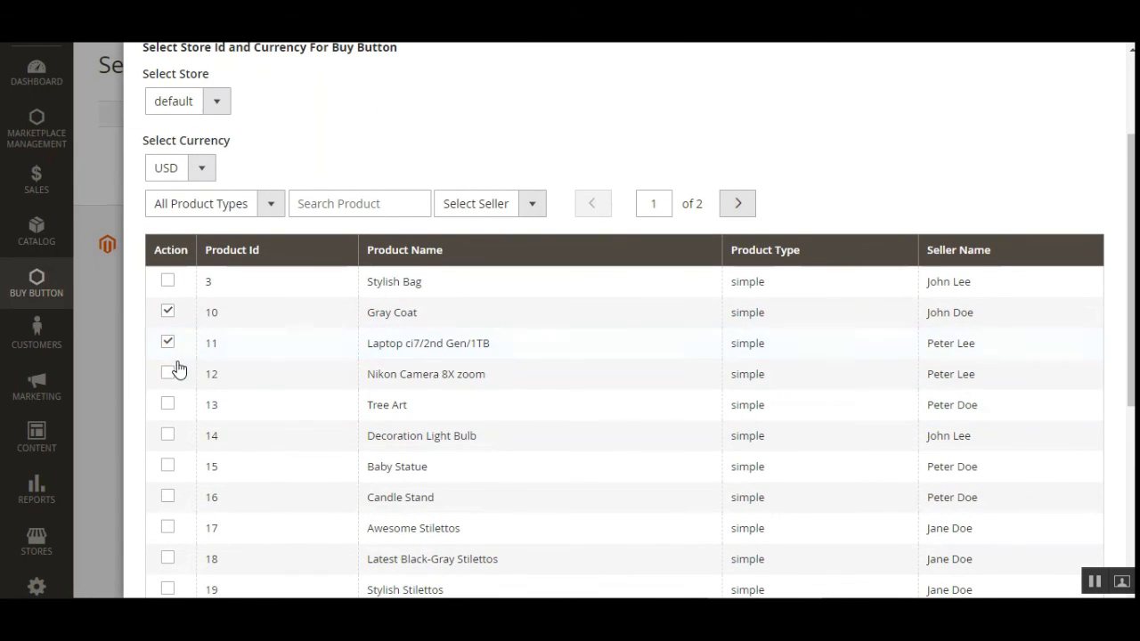
left_click(168, 373)
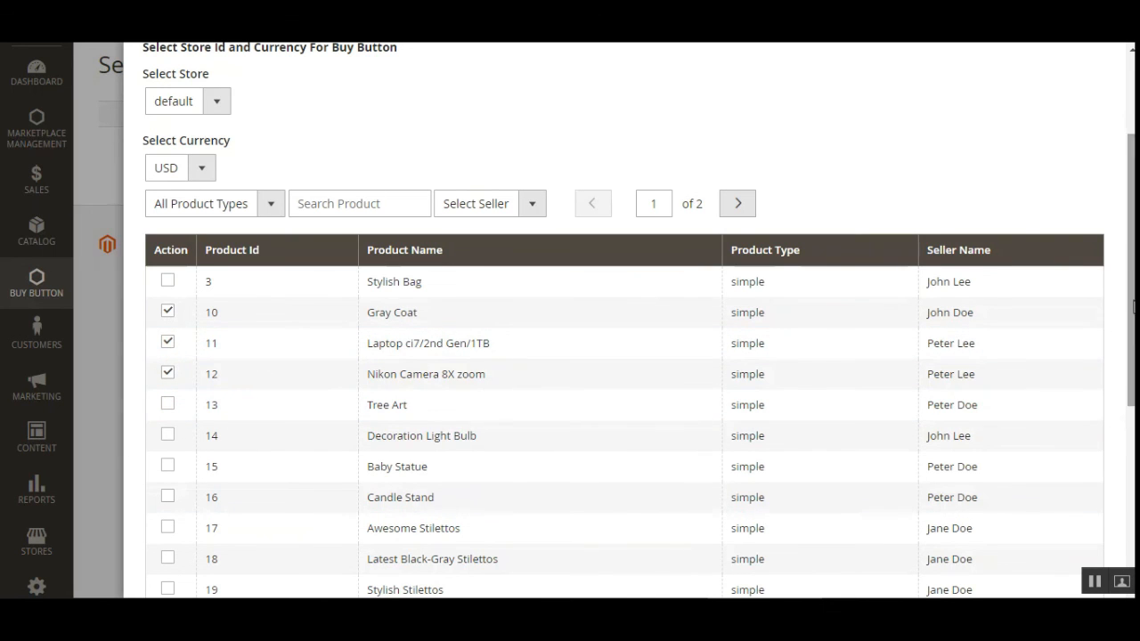
left_click_drag(1134, 307, 1133, 229)
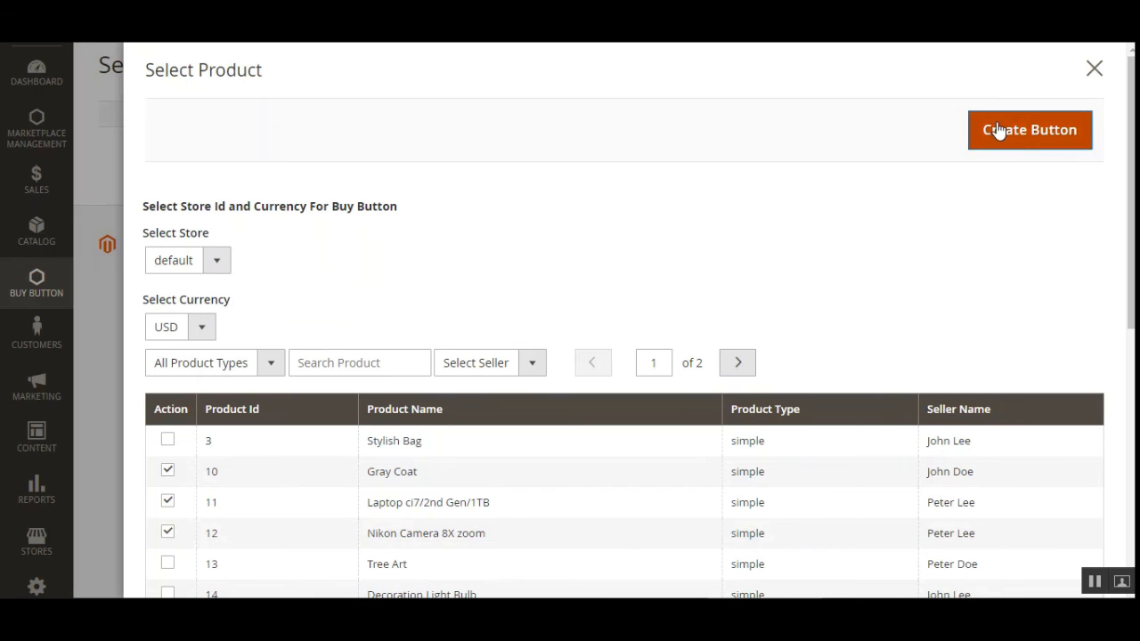
left_click(1024, 133)
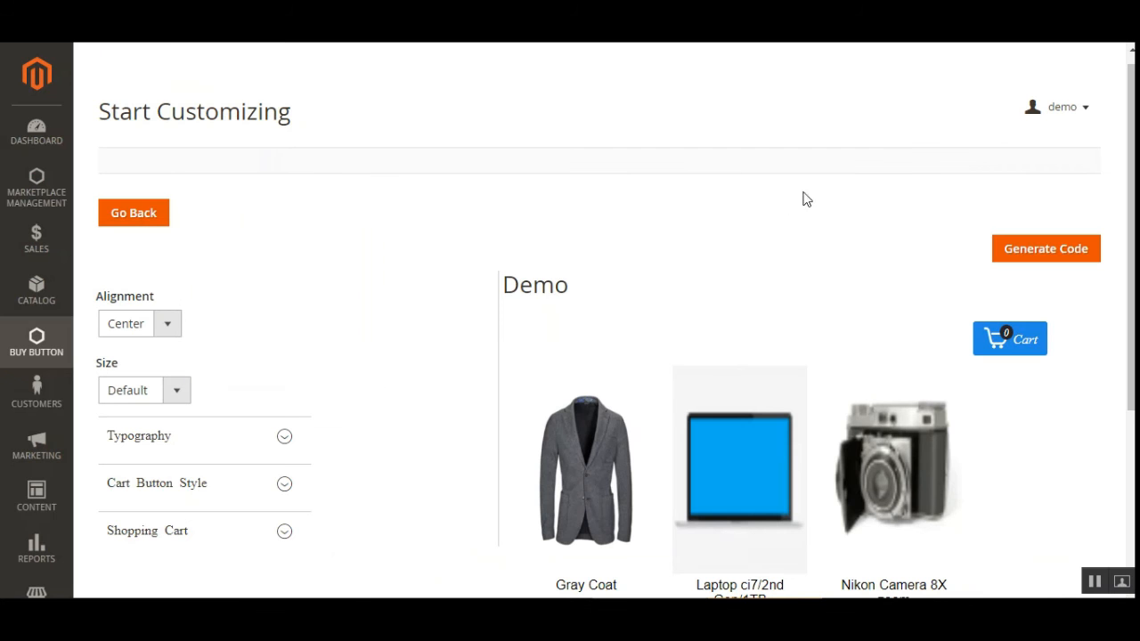
- Return to the product selection and create a buy button for only the Stylish Bag from the seller products
scroll(804, 198, "down", 3)
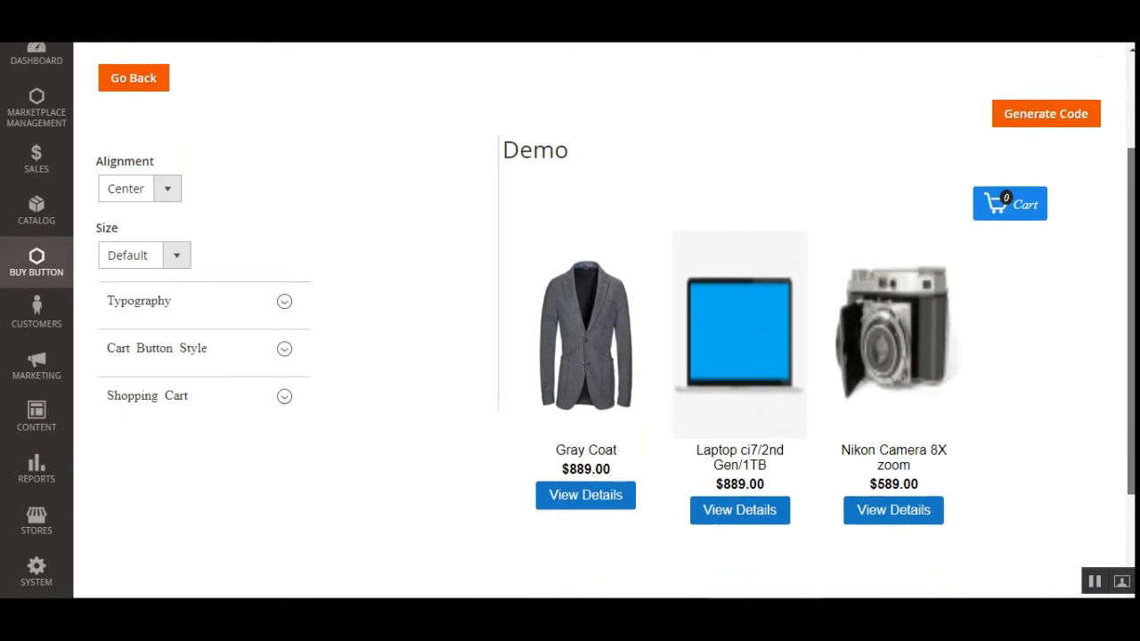
mouse_move(1131, 213)
left_mouse_down()
mouse_move(1131, 267)
mouse_move(1131, 201)
left_mouse_up()
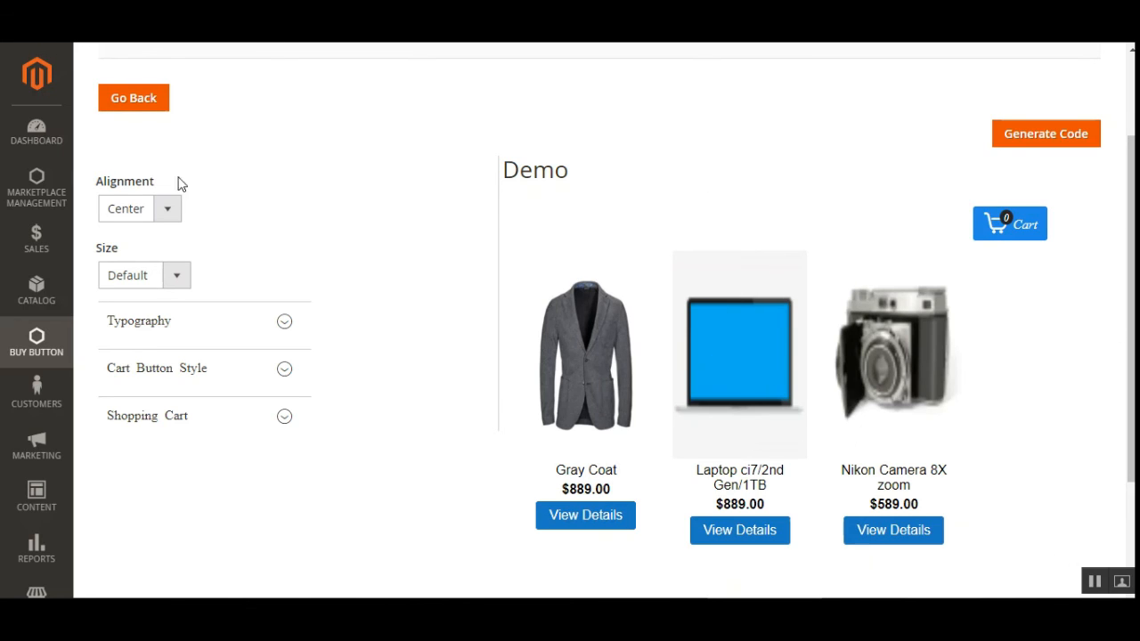
left_click(157, 99)
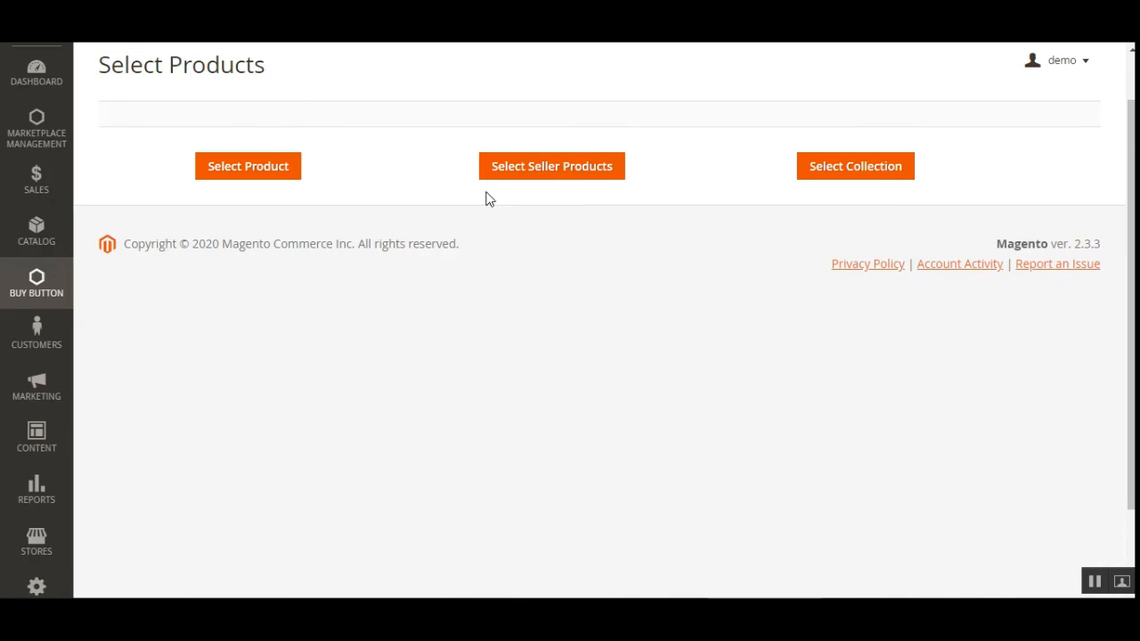
left_click(563, 177)
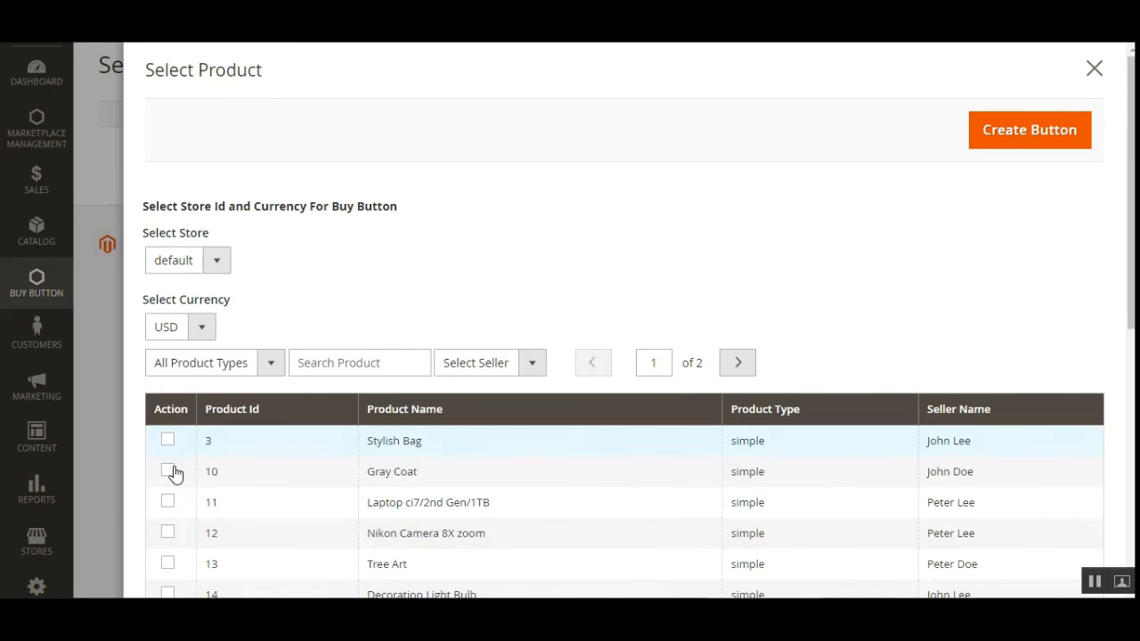
left_click(170, 442)
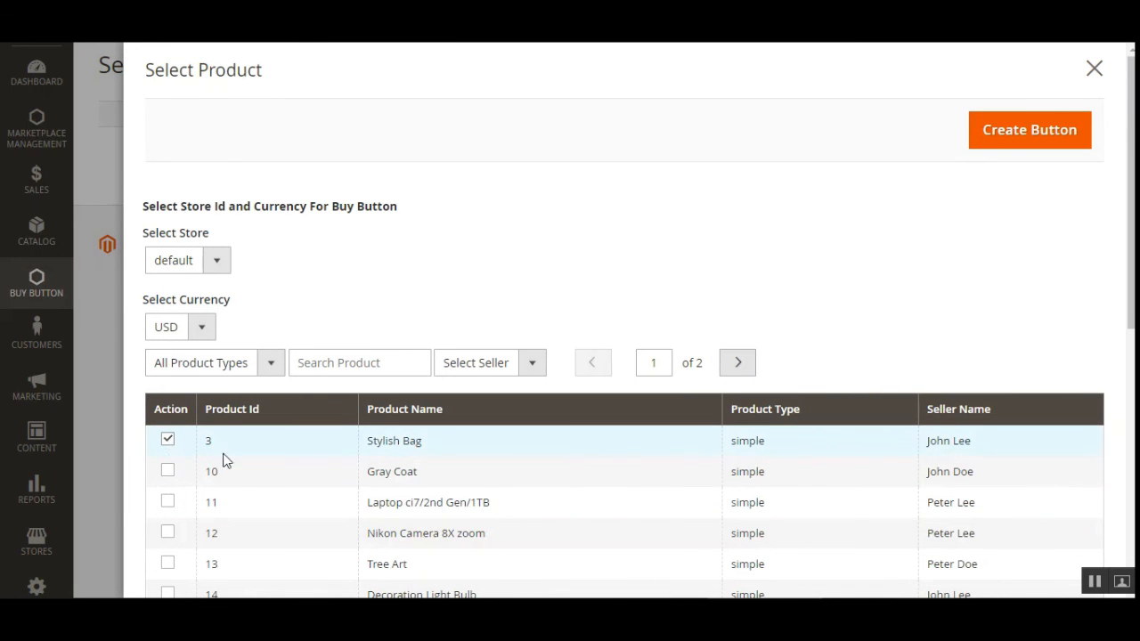
left_click(1014, 142)
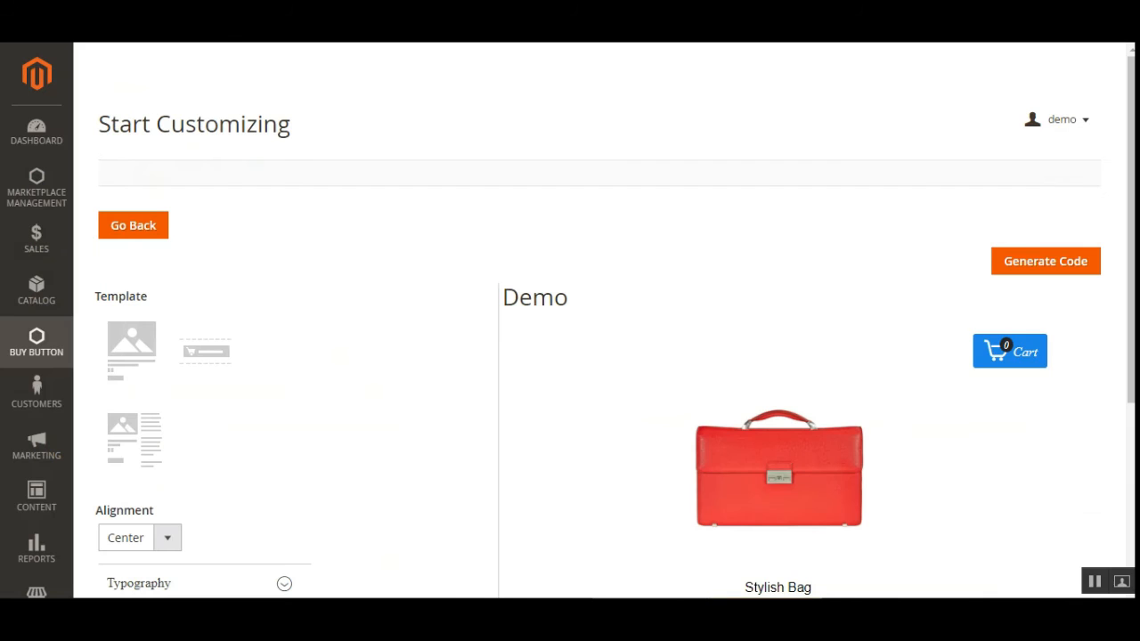
- Preview the button-only and detailed templates for the seller's Stylish Bag button, and apply the basic image template
scroll(1124, 268, "down", 2)
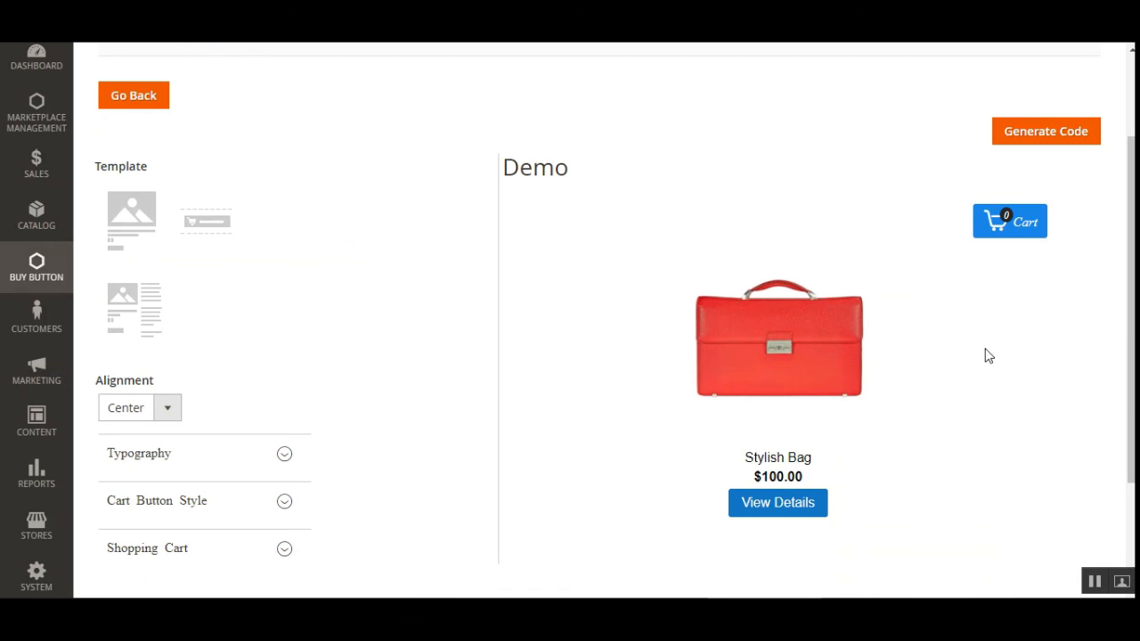
scroll(1112, 336, "up", 1)
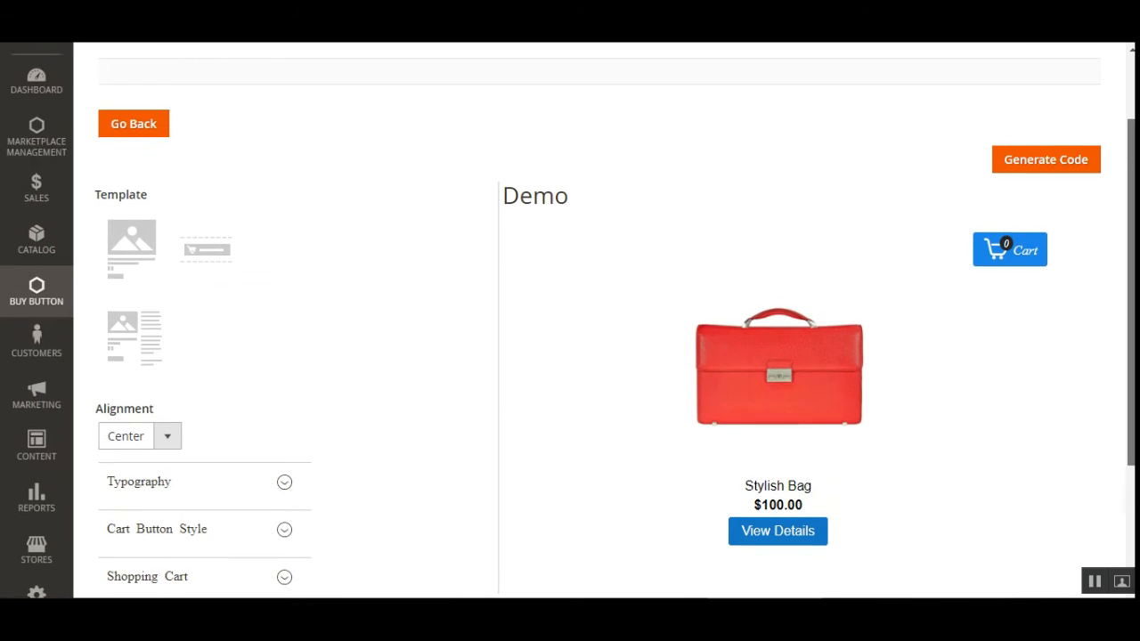
left_click(210, 247)
left_click(147, 316)
left_click(133, 244)
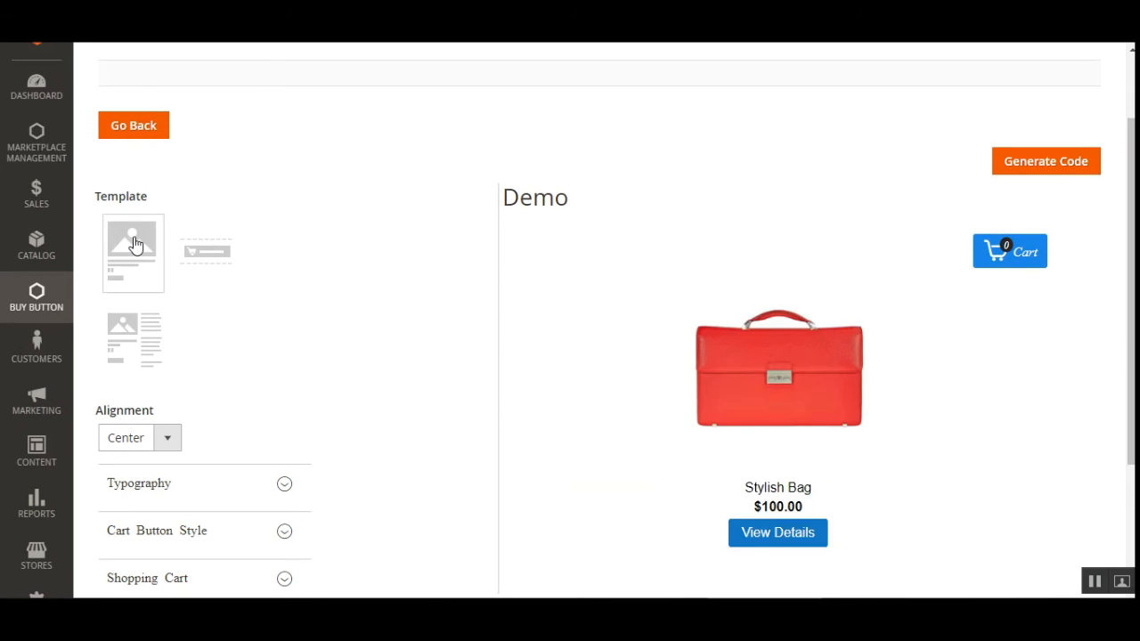
scroll(217, 411, "down", 3)
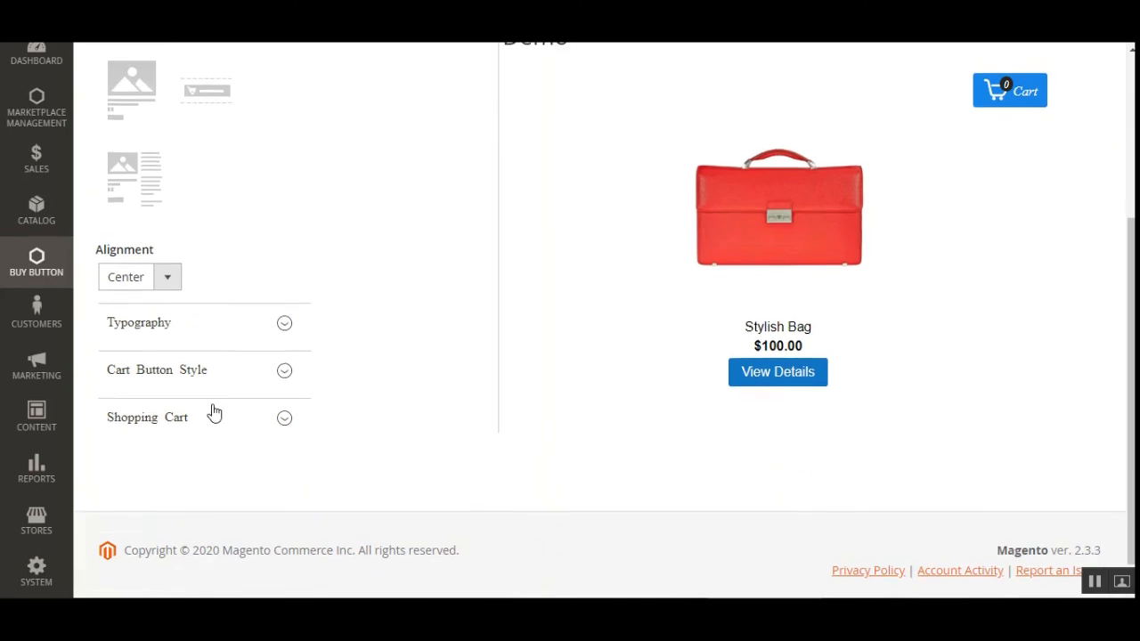